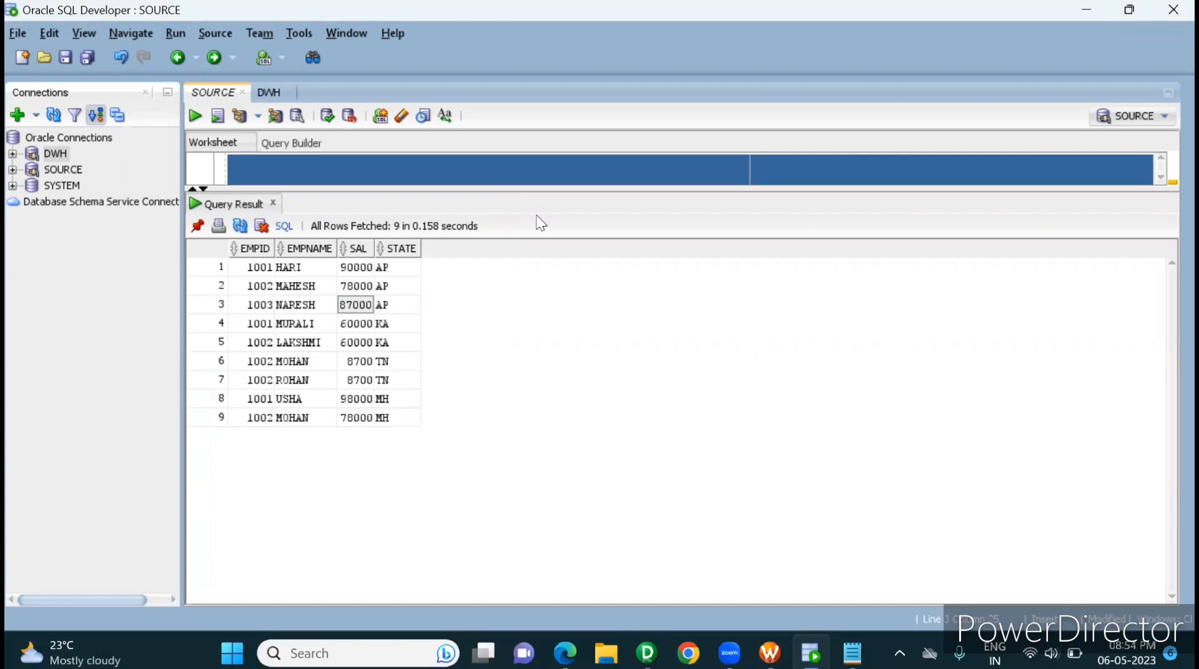
Step: Enlarge the SQL worksheet pane to show the emp_region query above its results
drag(593, 188, 579, 260)
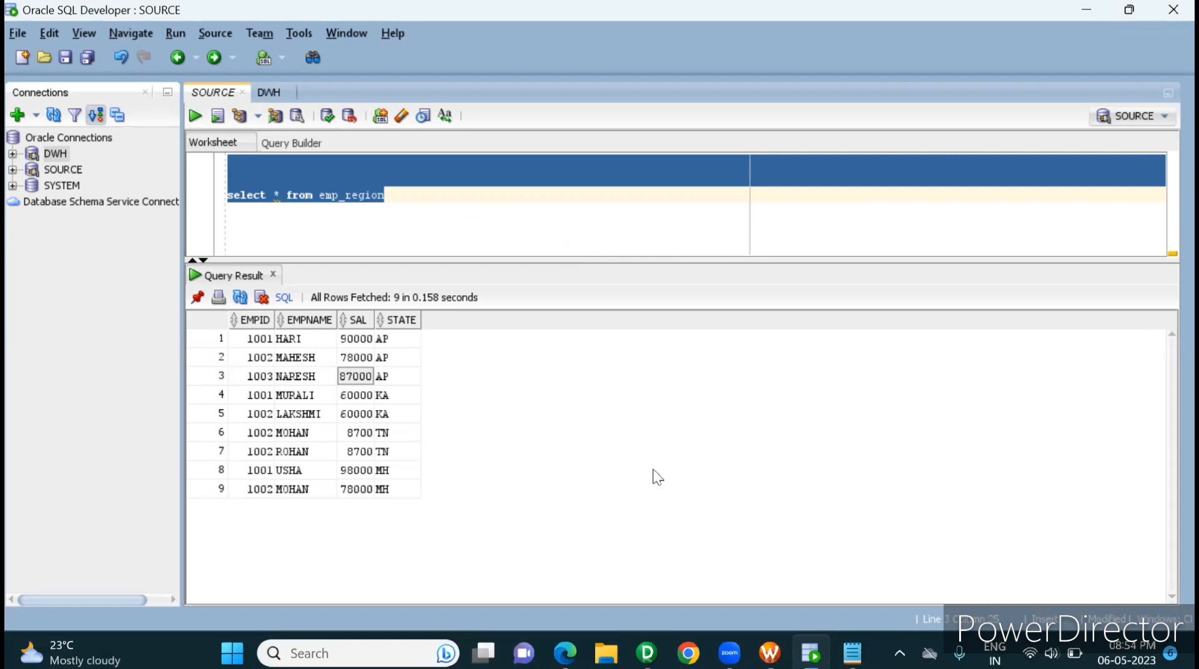
Step: Switch to Informatica PowerCenter Designer and create a mapping named m_dynamic_file_genaration in the Youtube folder
click(647, 653)
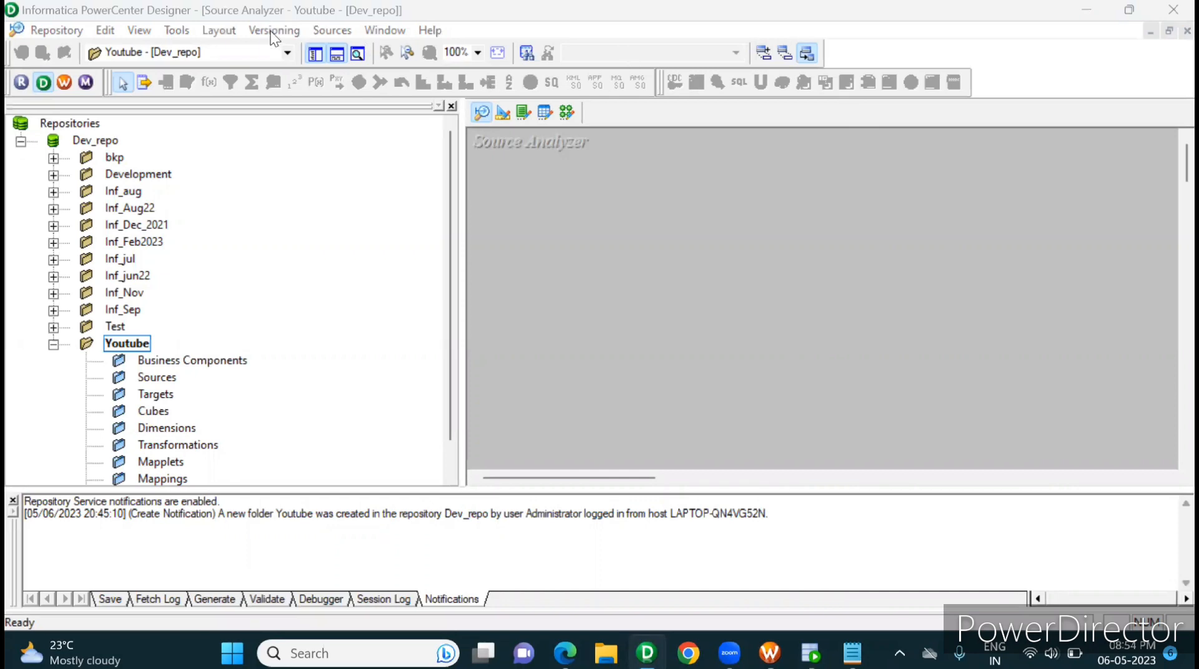
click(243, 169)
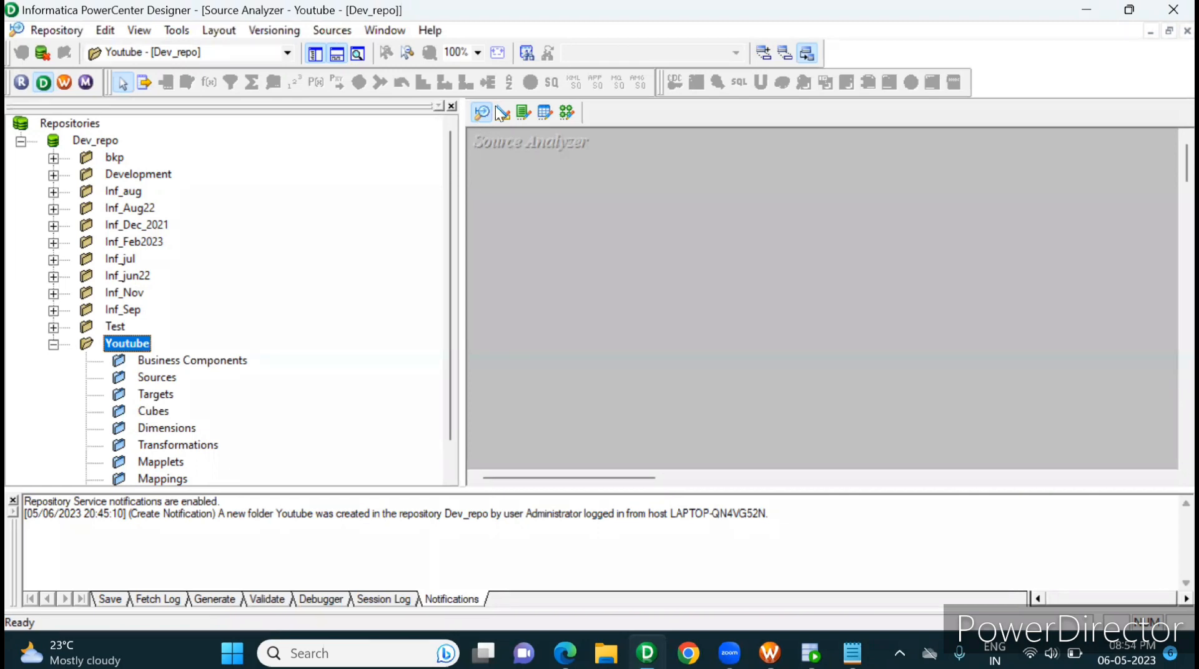
click(572, 113)
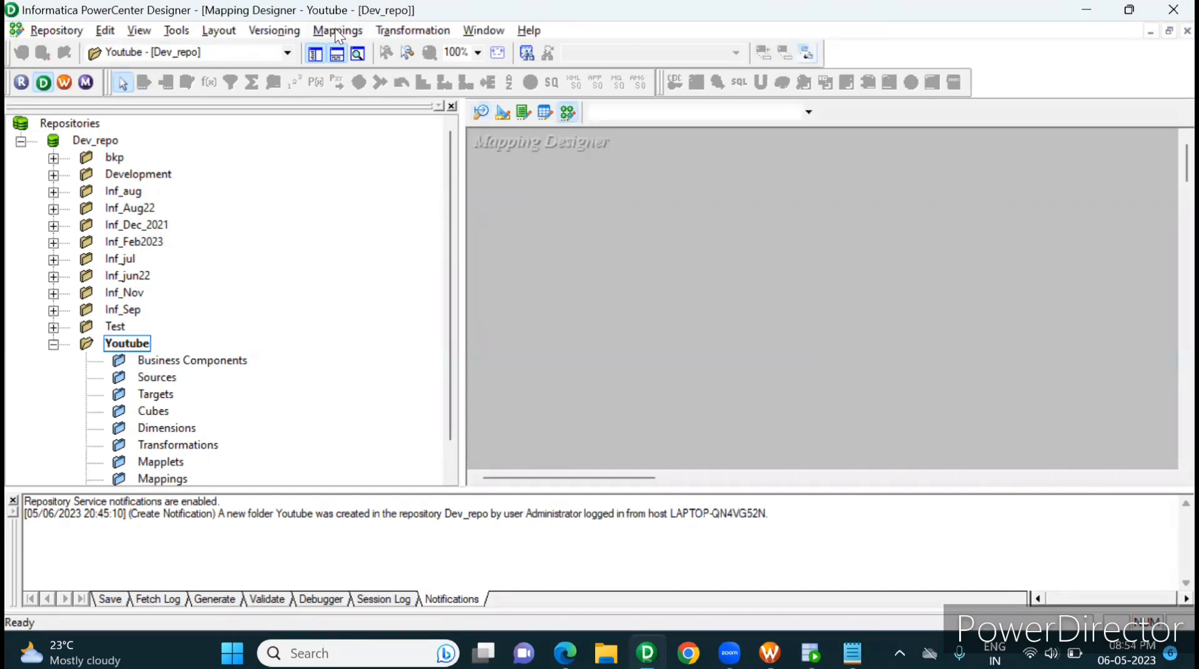
click(334, 30)
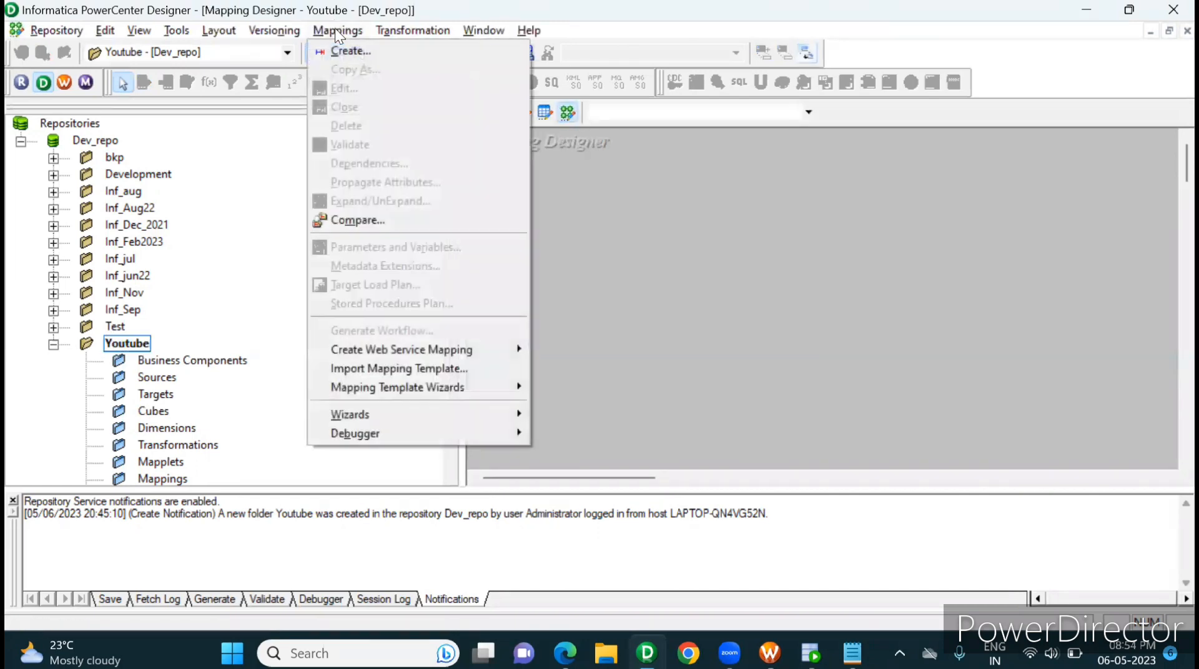
click(361, 58)
text(m)
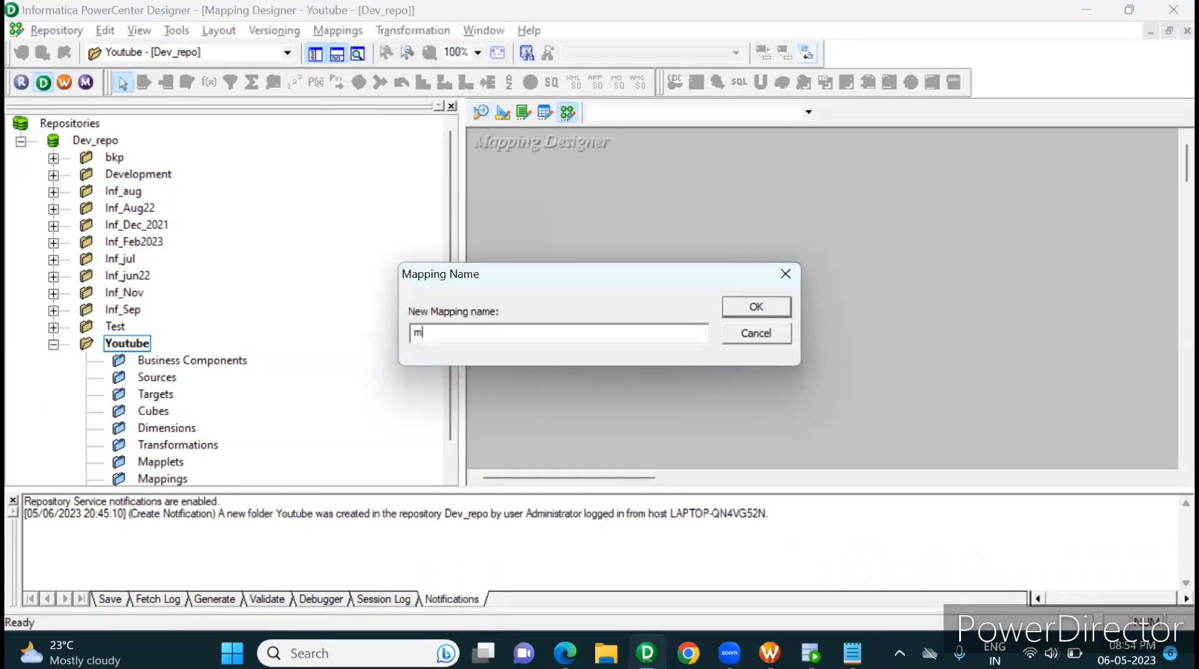
text(_dynamic_file_genarat)
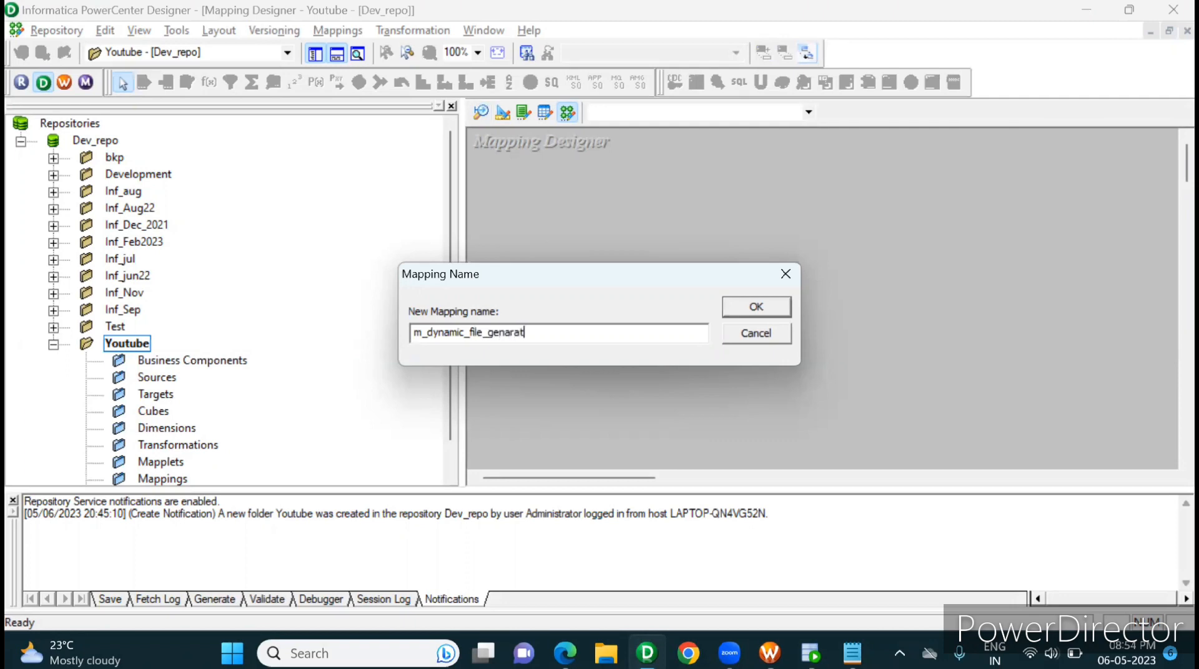
text(ion)
click(766, 313)
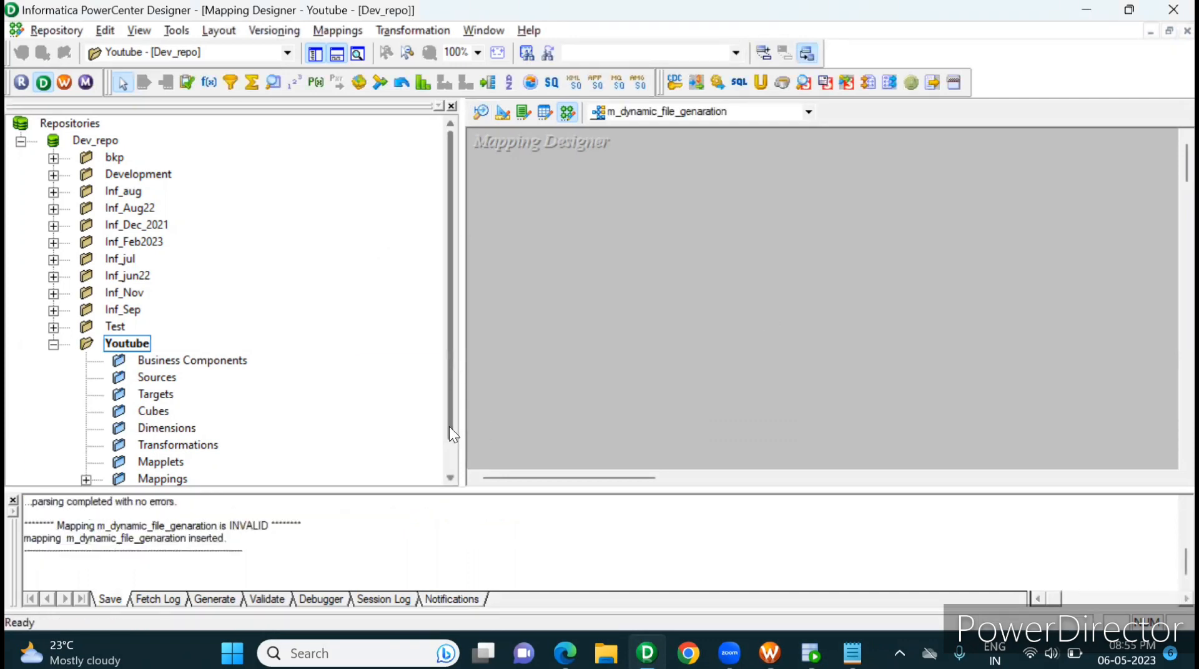
Step: Start importing a source table from a database in Source Analyzer, using the source (DataDirect 7.1 Oracle Wire Protocol) ODBC data source
scroll(450, 450, down, 1)
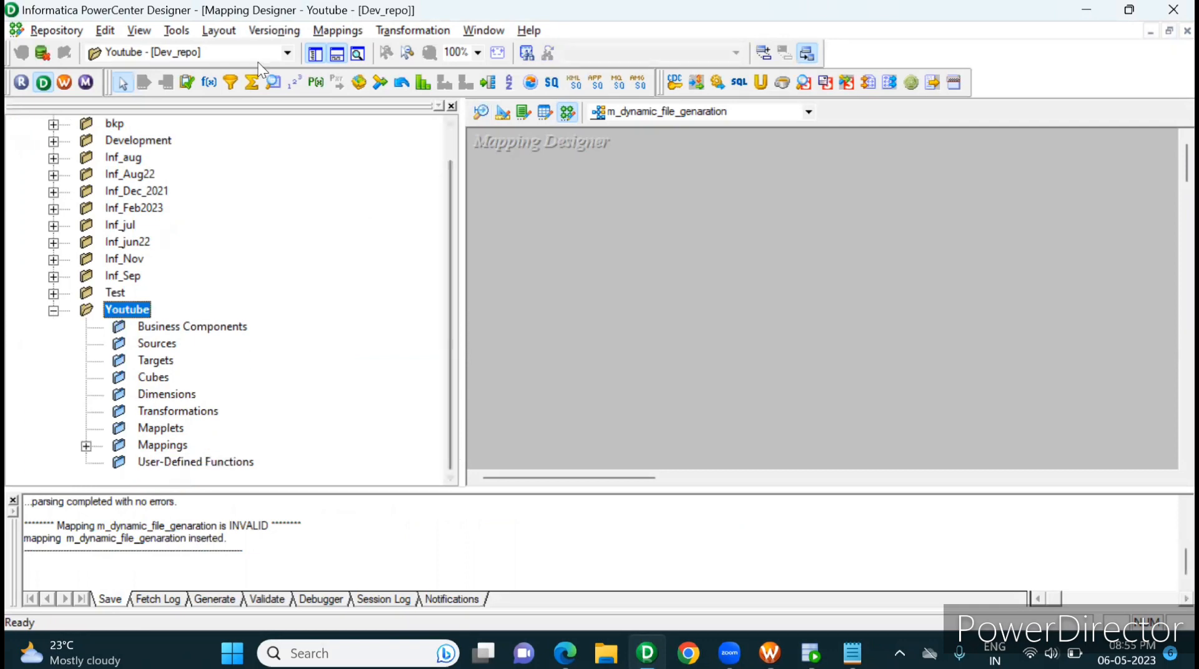
click(177, 31)
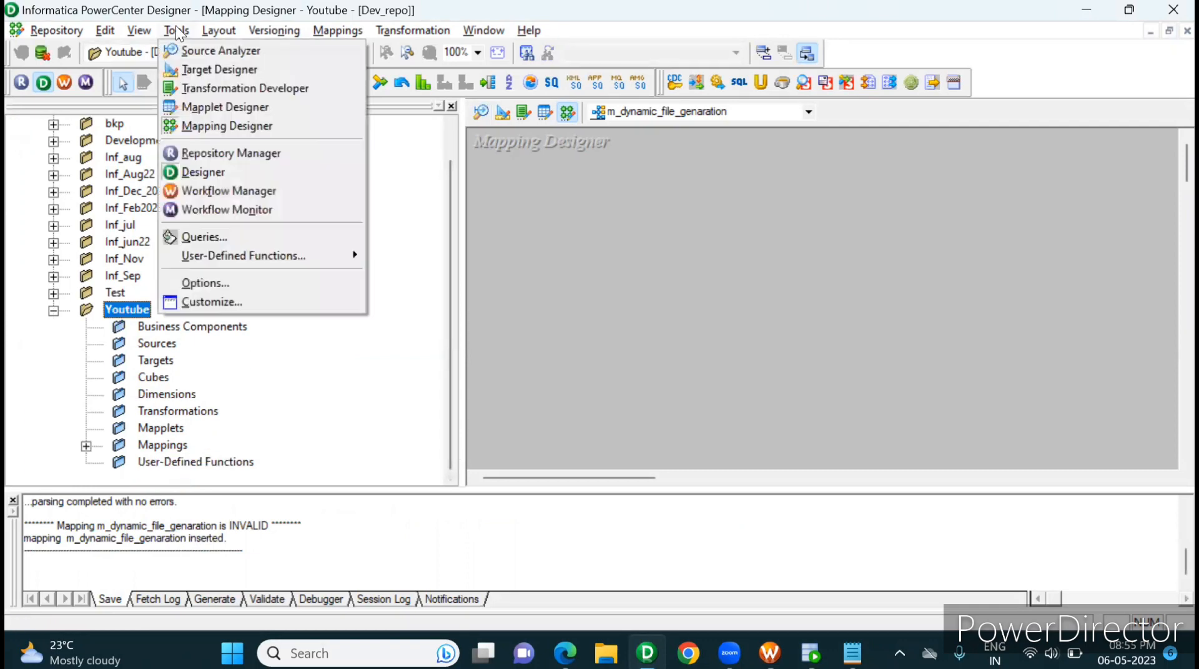
click(200, 47)
click(321, 35)
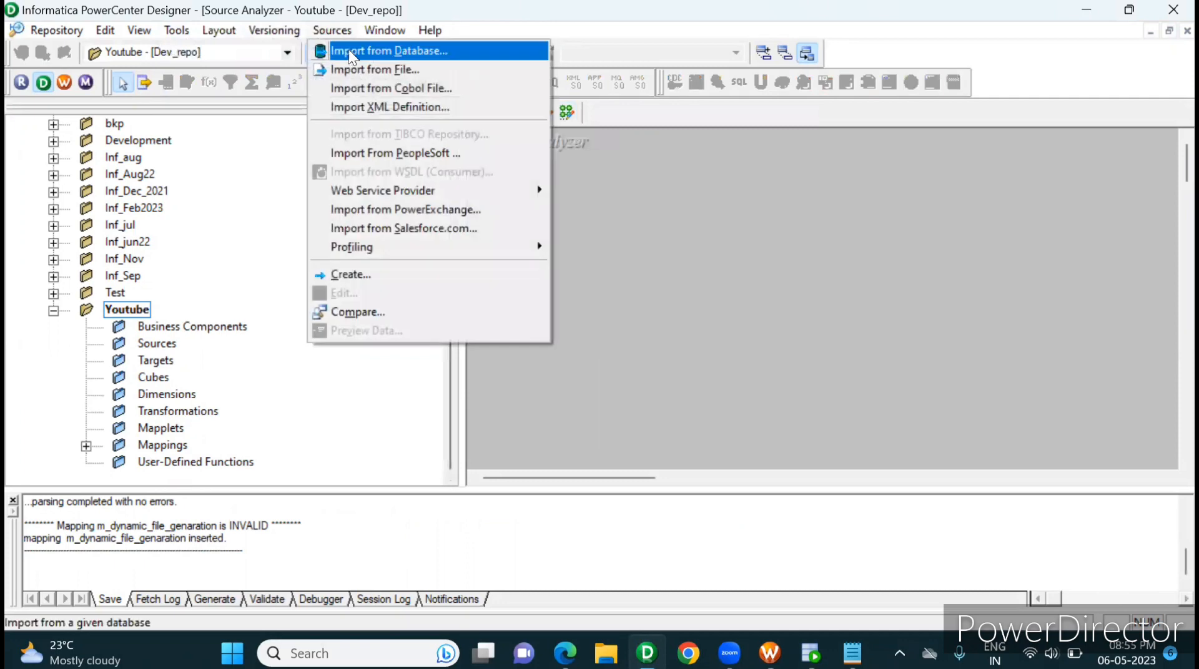
click(351, 49)
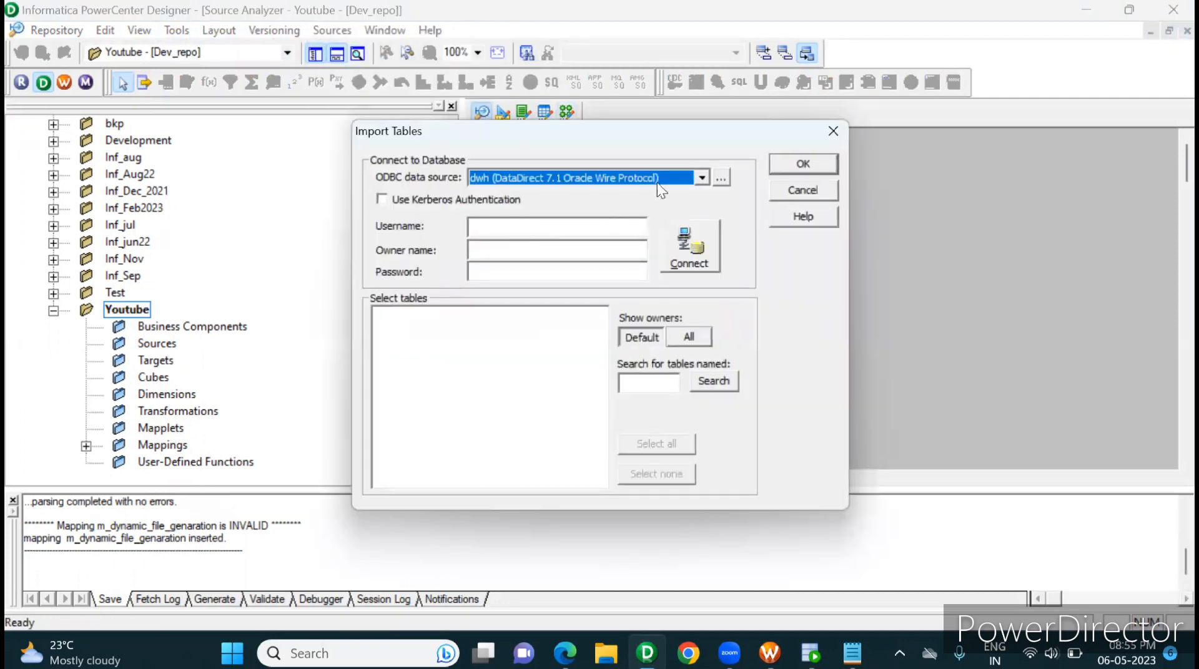
click(702, 178)
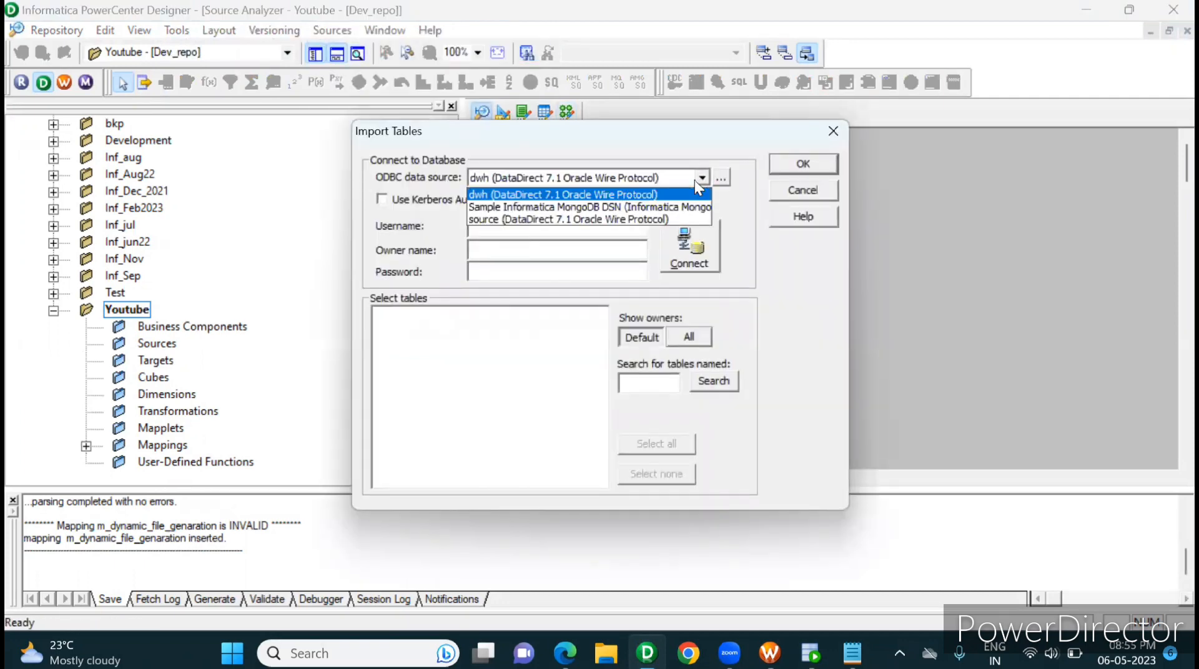
click(623, 216)
click(604, 220)
Step: Connect to the database with the username source and the account password
text(sour)
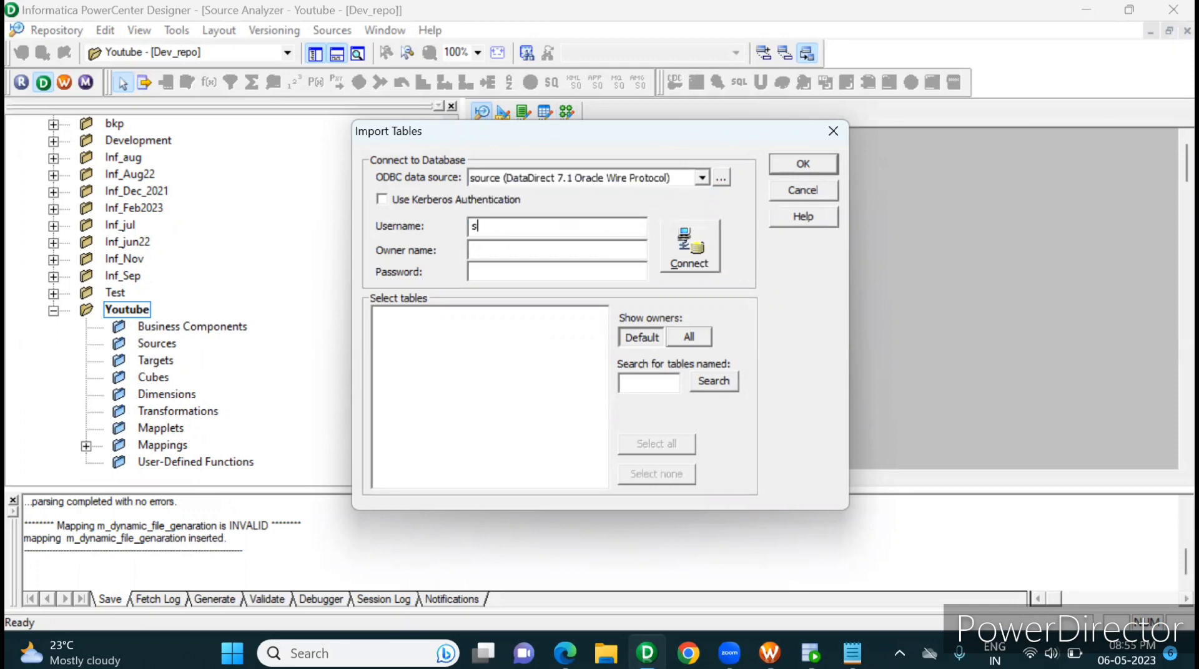
text(ce)
key(Tab)
key(Tab)
text(******)
click(698, 256)
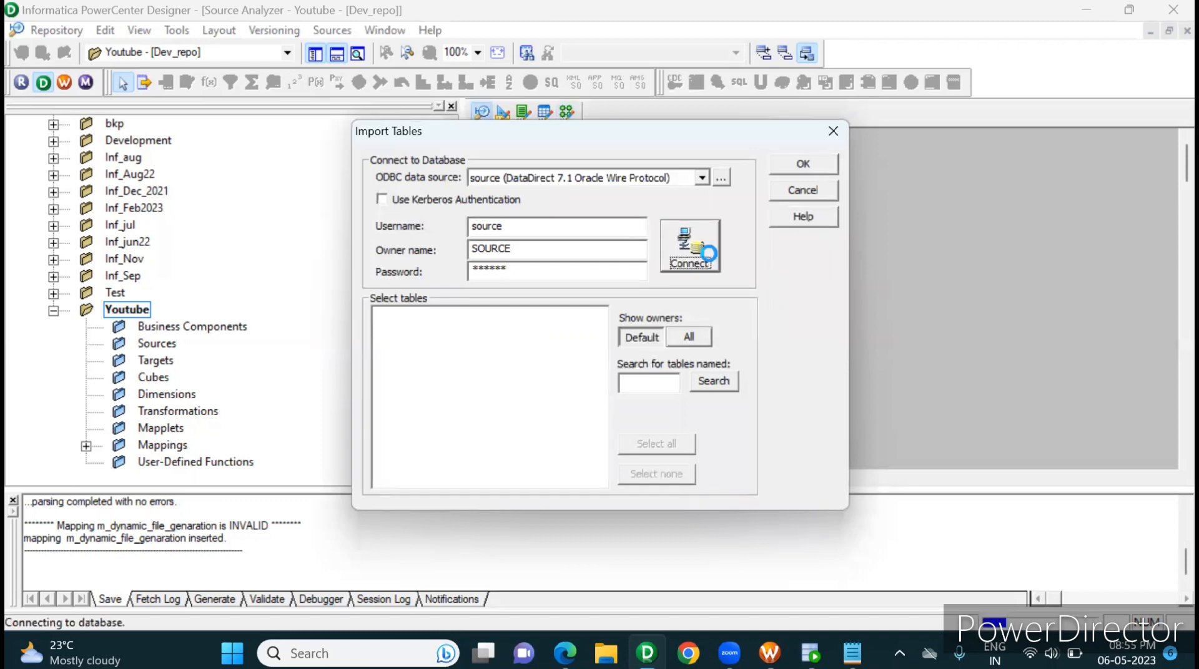
Step: Import the EMP_REGION table from the SOURCE schema as a source definition and save it to the repository
click(440, 312)
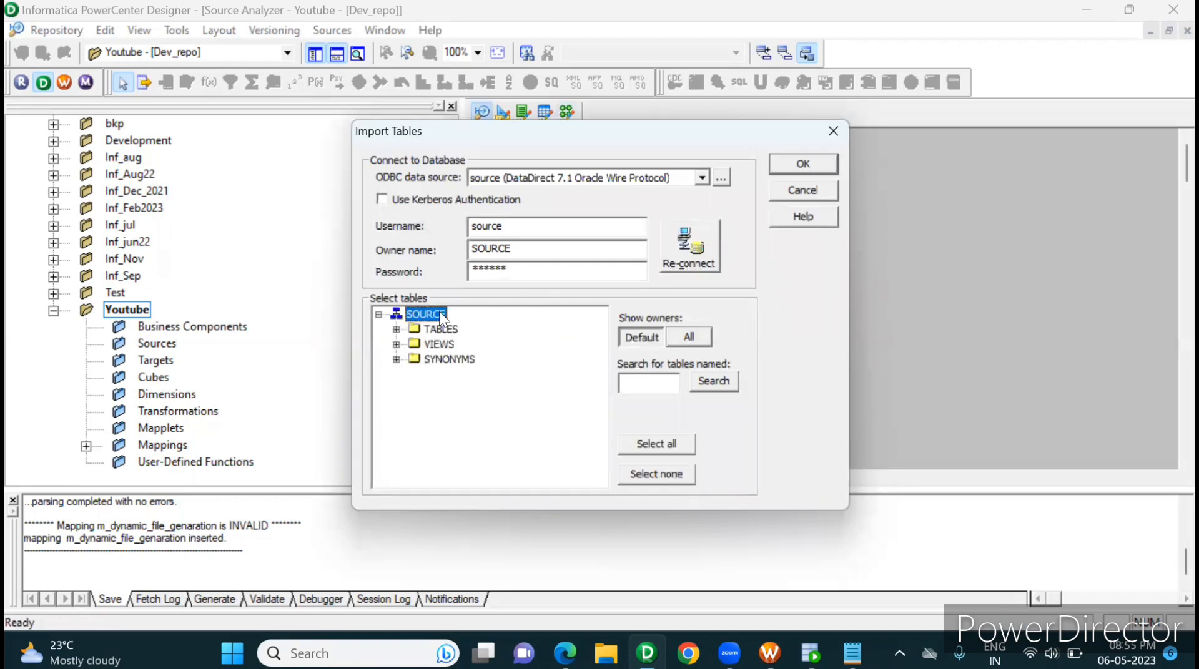
double_click(433, 328)
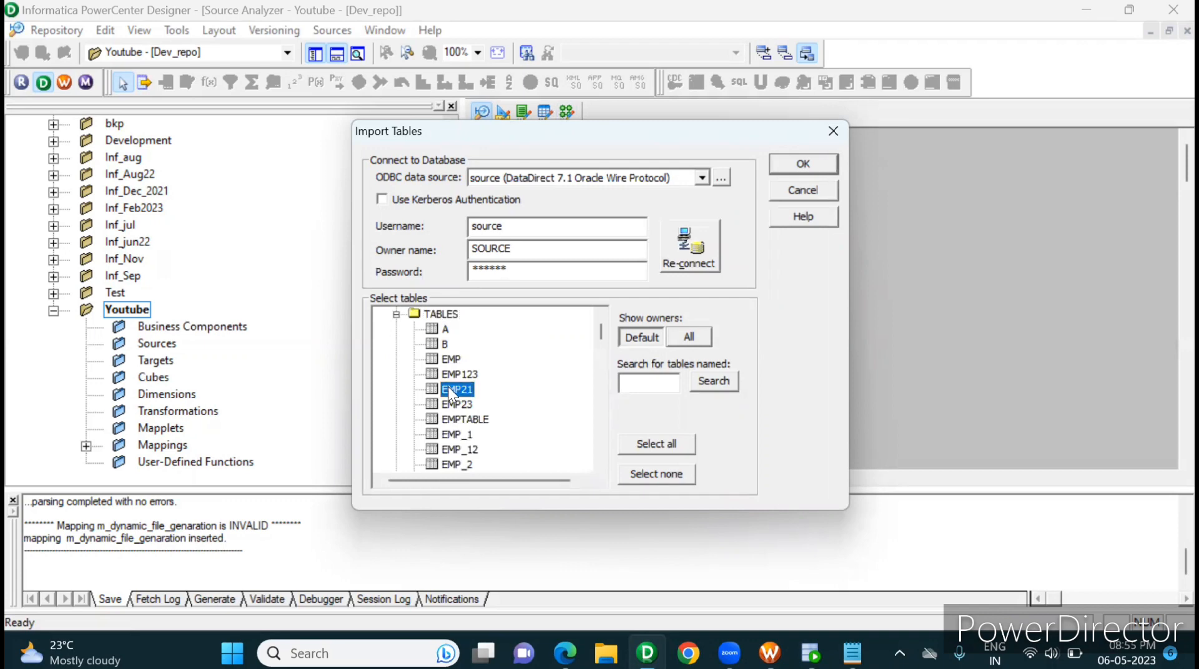
key(Down)
key(Down)
key(Down)
key(Down)
key(Down)
key(Down)
key(Down)
key(Down)
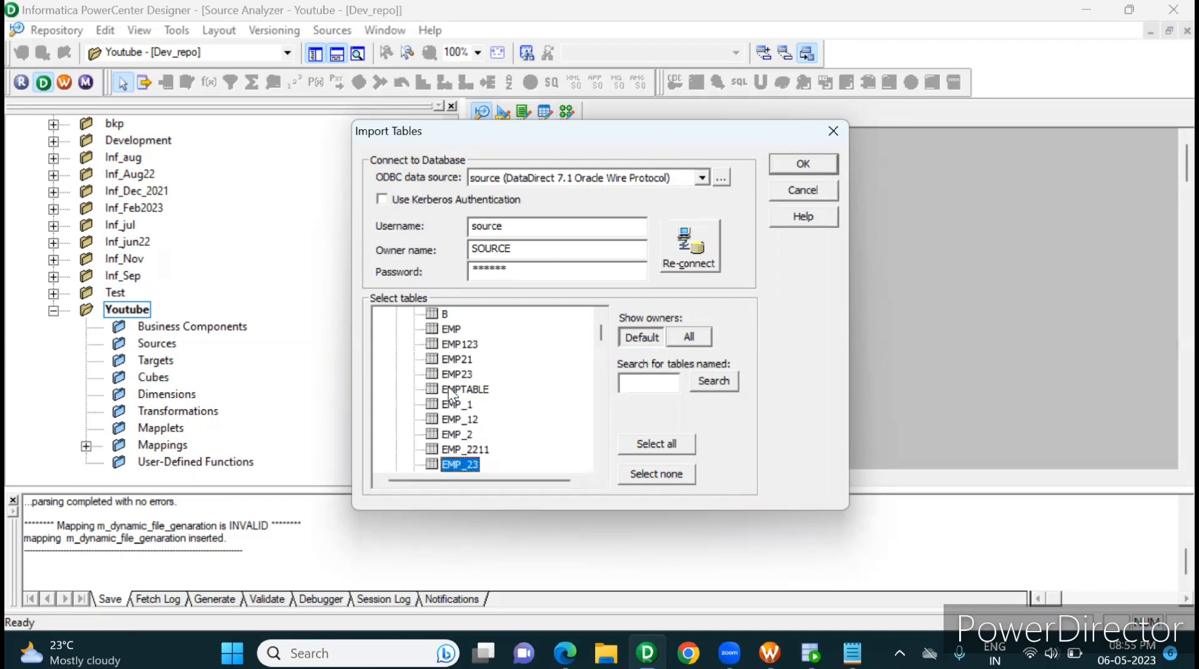
key(Down)
key(Down)
key(Down)
key(Down)
key(Down)
key(Down)
key(Down)
key(Down)
key(Down)
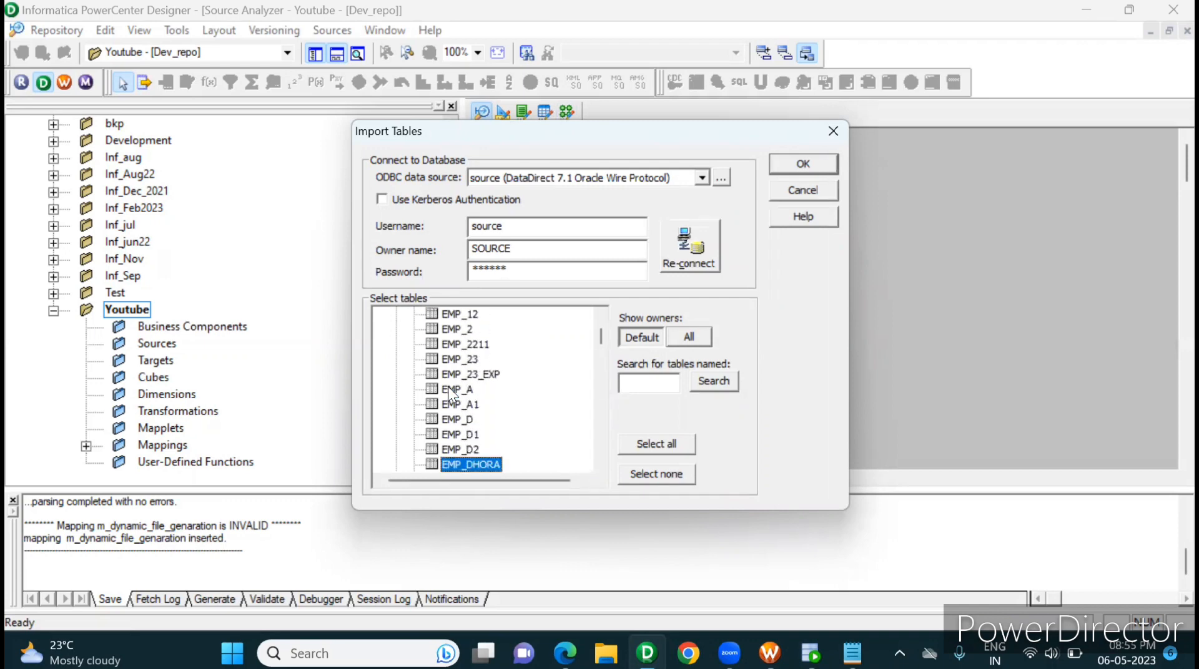
key(Down)
key(Down)
key(Down)
key(Down)
key(Down)
key(Down)
key(Down)
key(Down)
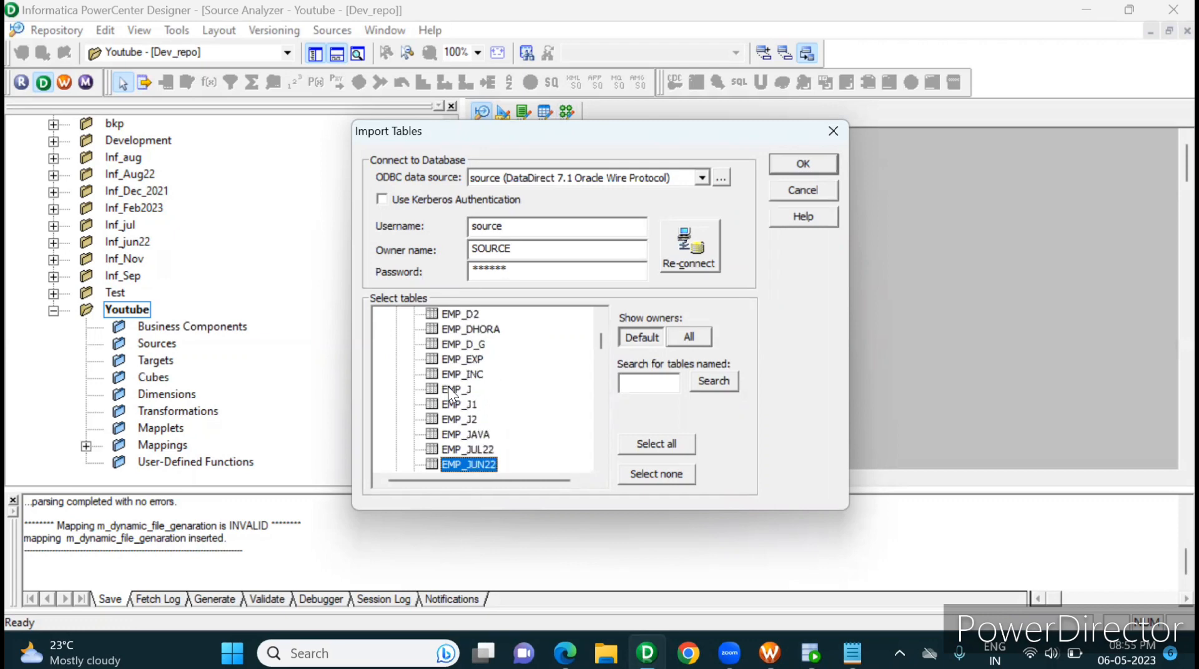
key(Down)
key(Down)
key(Down)
key(Down)
key(Down)
key(Down)
key(Down)
key(Down)
key(Down)
key(Down)
key(Down)
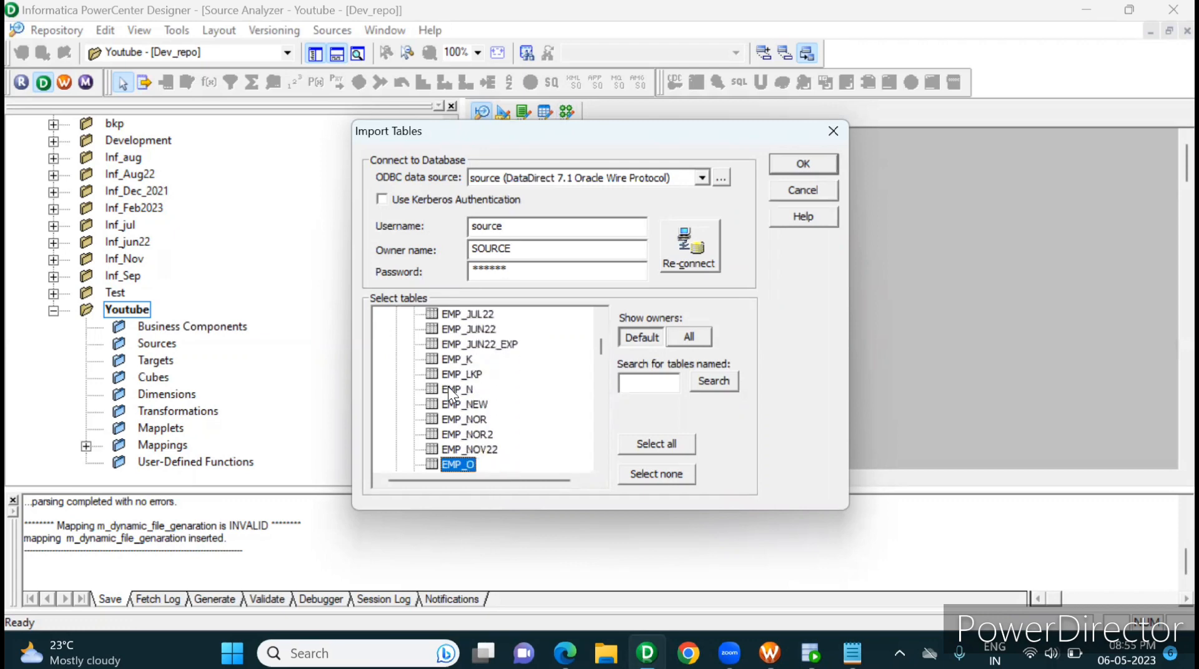
key(e)
key(e)
key(e)
key(e)
key(e)
key(e)
key(e)
key(e)
key(e)
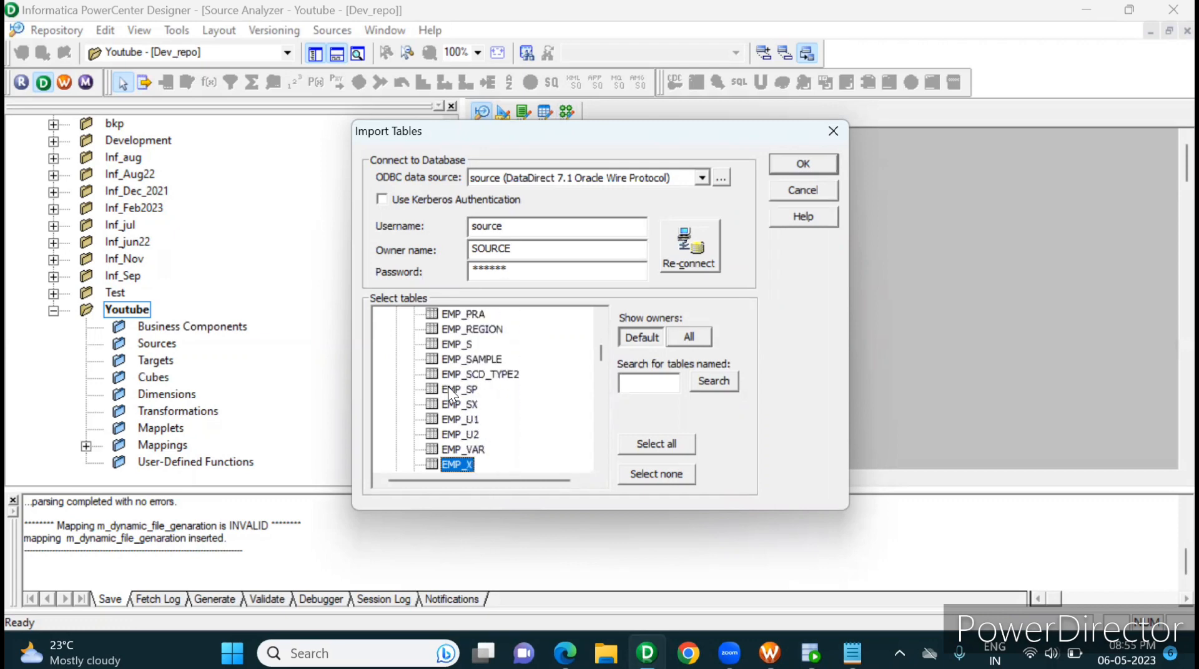
key(e)
key(e)
key(e)
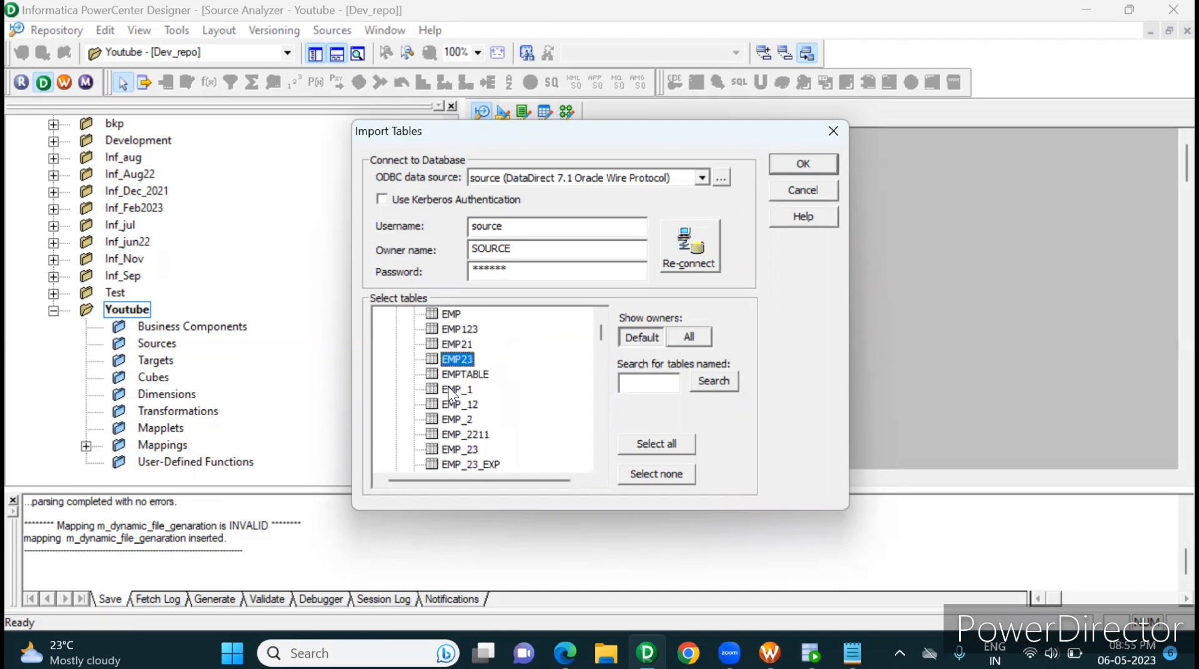
mouse_move(602, 336)
mouse_down()
mouse_move(600, 324)
mouse_move(596, 368)
mouse_move(597, 355)
mouse_up()
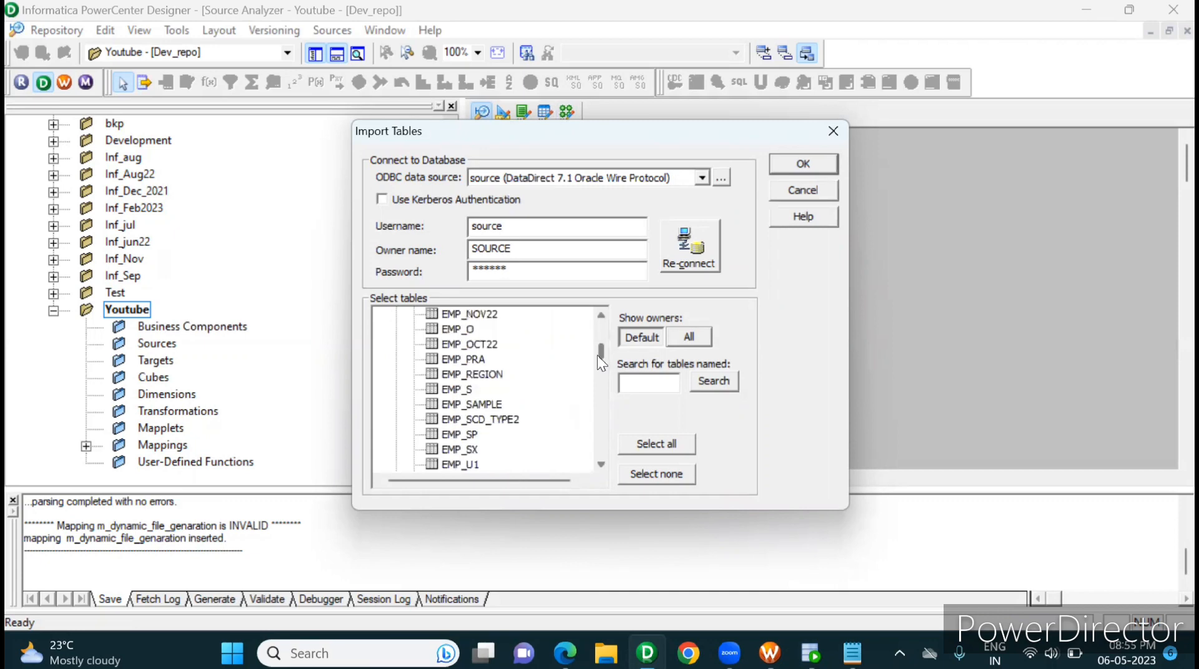
click(499, 375)
click(807, 164)
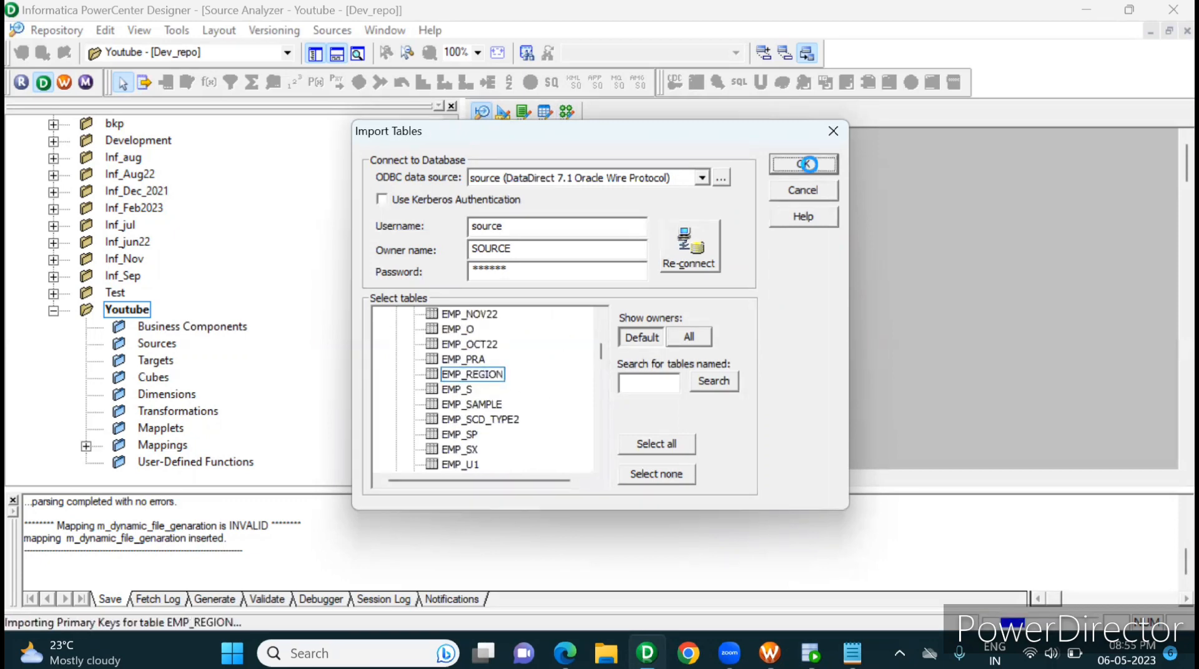
key(ctrl+s)
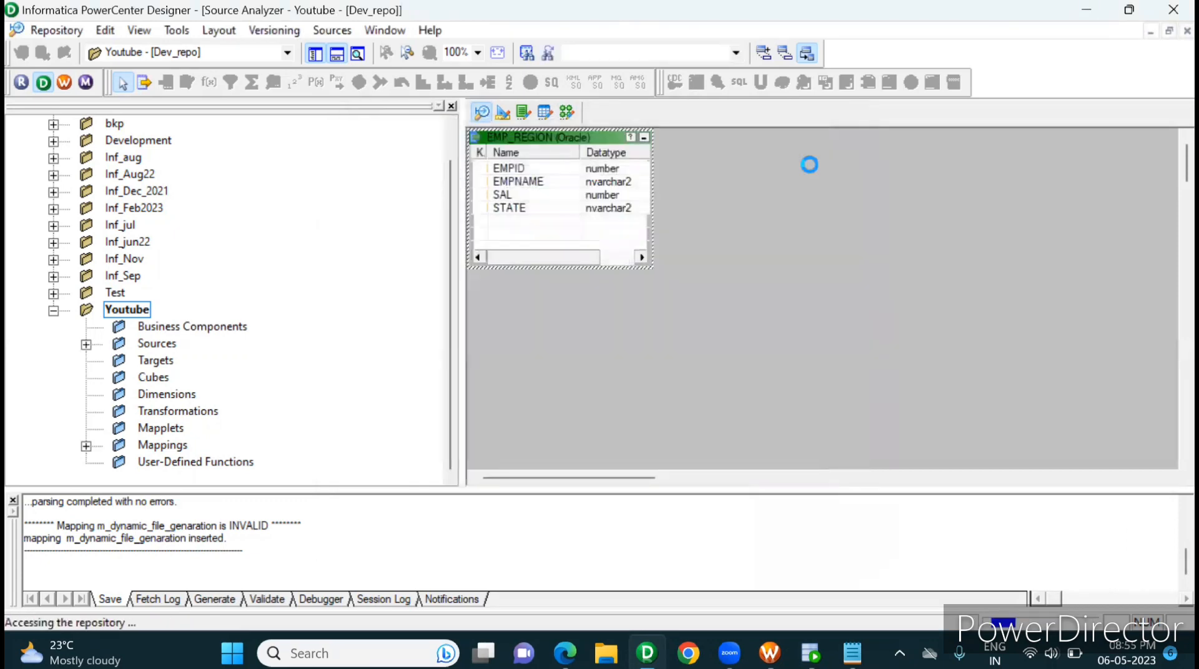
Step: Add the EMP_REGION source from the Youtube folder to the m_dynamic_file_genaration mapping in Mapping Designer
click(566, 113)
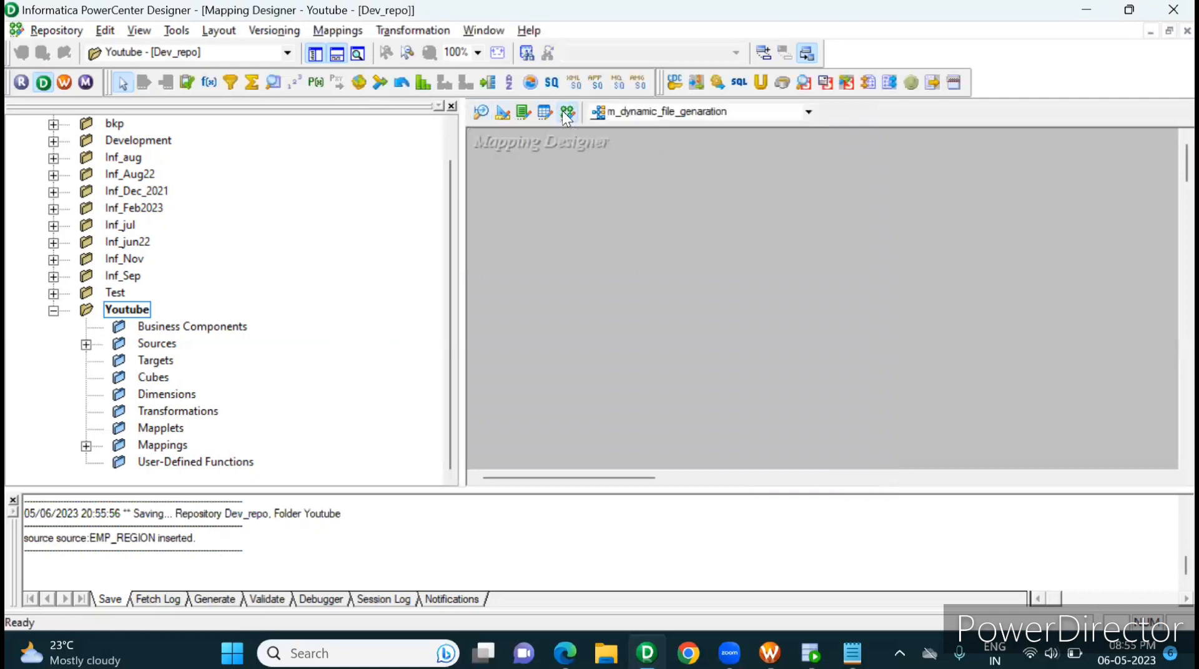
double_click(124, 348)
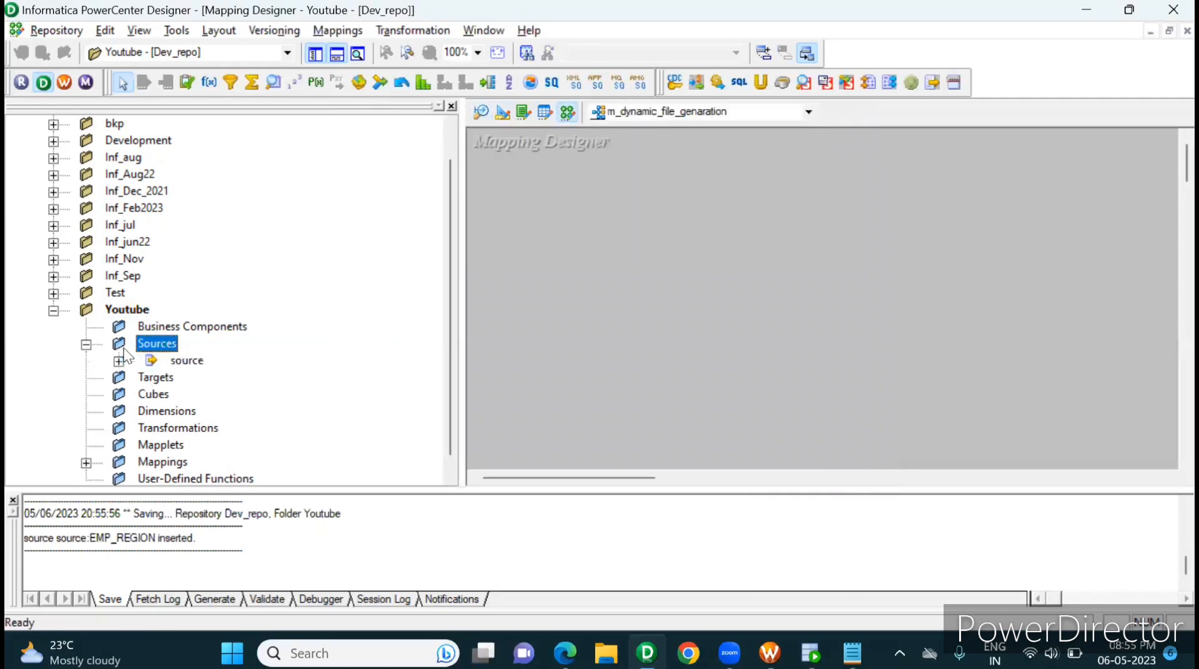
double_click(163, 364)
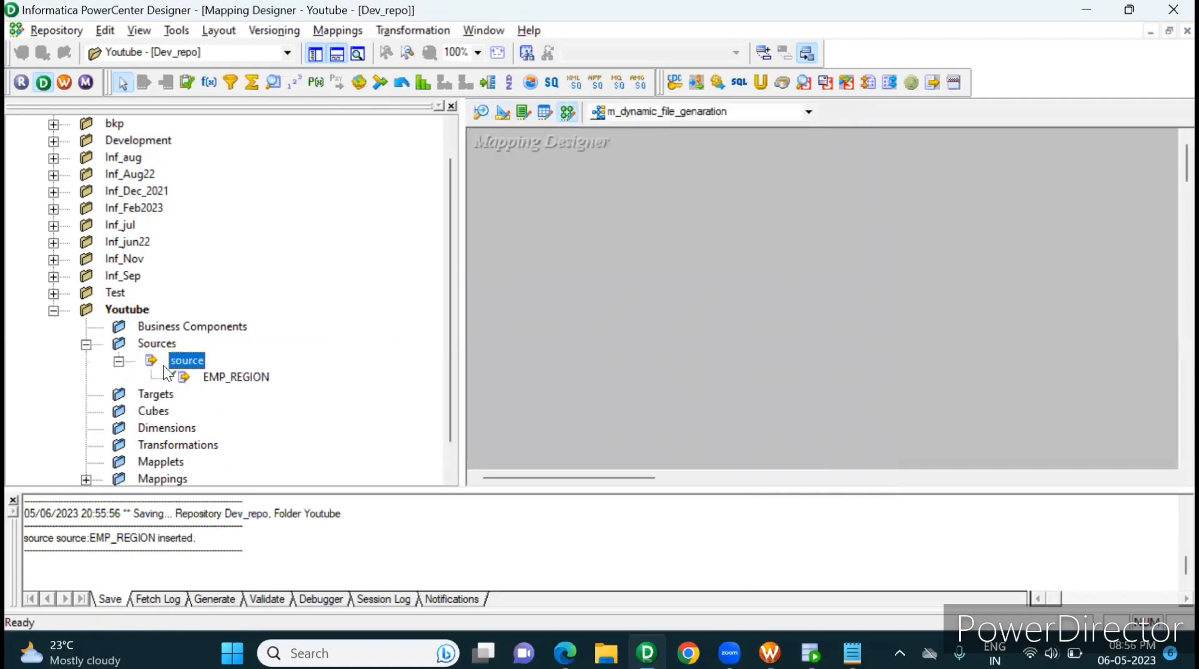
click(244, 380)
drag(219, 377, 694, 241)
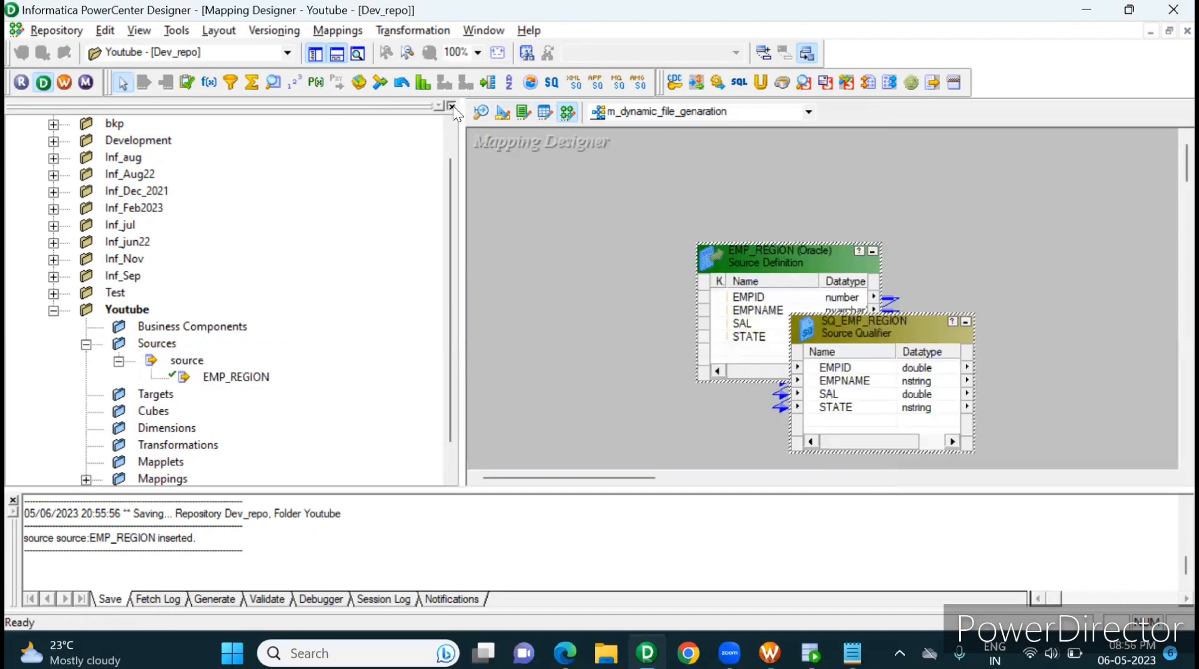
Step: Hide the repository navigator and arrange the EMP_REGION source and its source qualifier side by side, leaving room for further transformations
click(451, 106)
drag(422, 323, 721, 261)
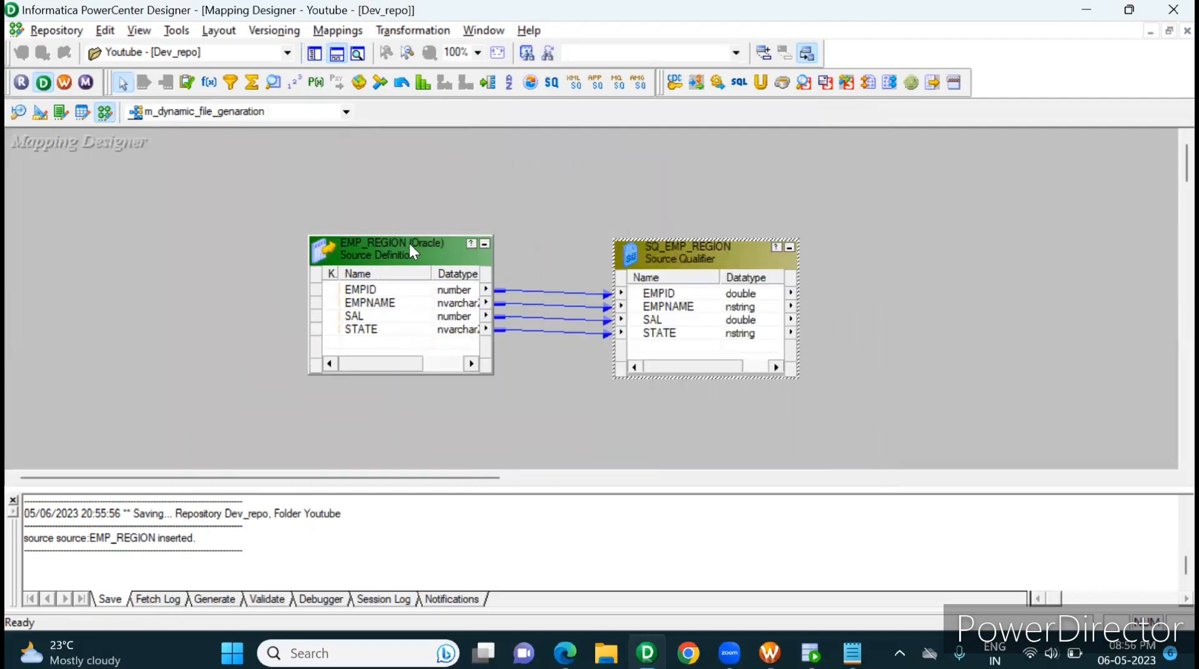
drag(408, 242, 187, 244)
drag(720, 248, 512, 257)
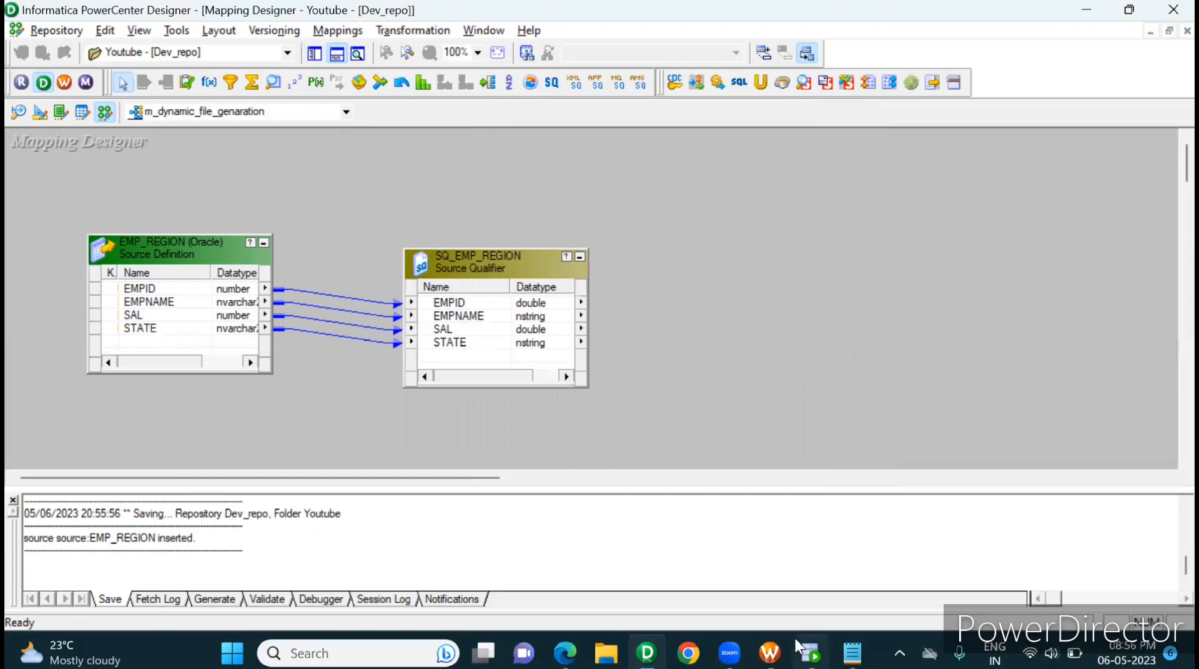
Step: Switch to Oracle SQL Developer and examine the STATE values across all rows of the emp_region query result
click(810, 653)
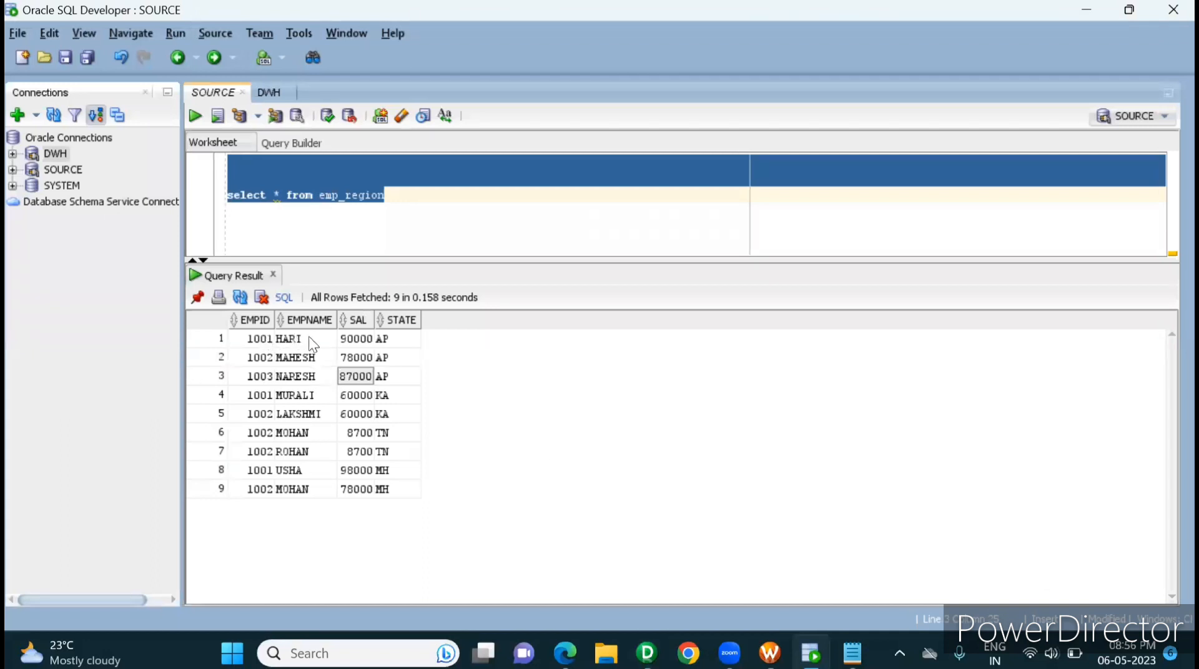
click(405, 340)
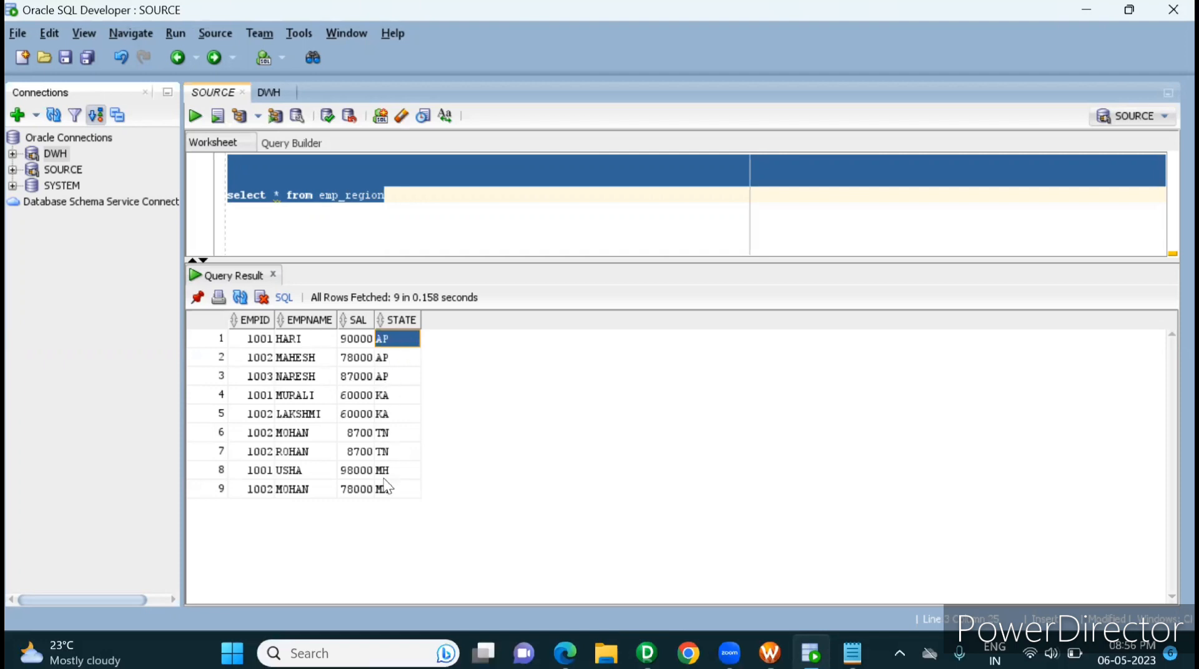
drag(385, 485, 400, 352)
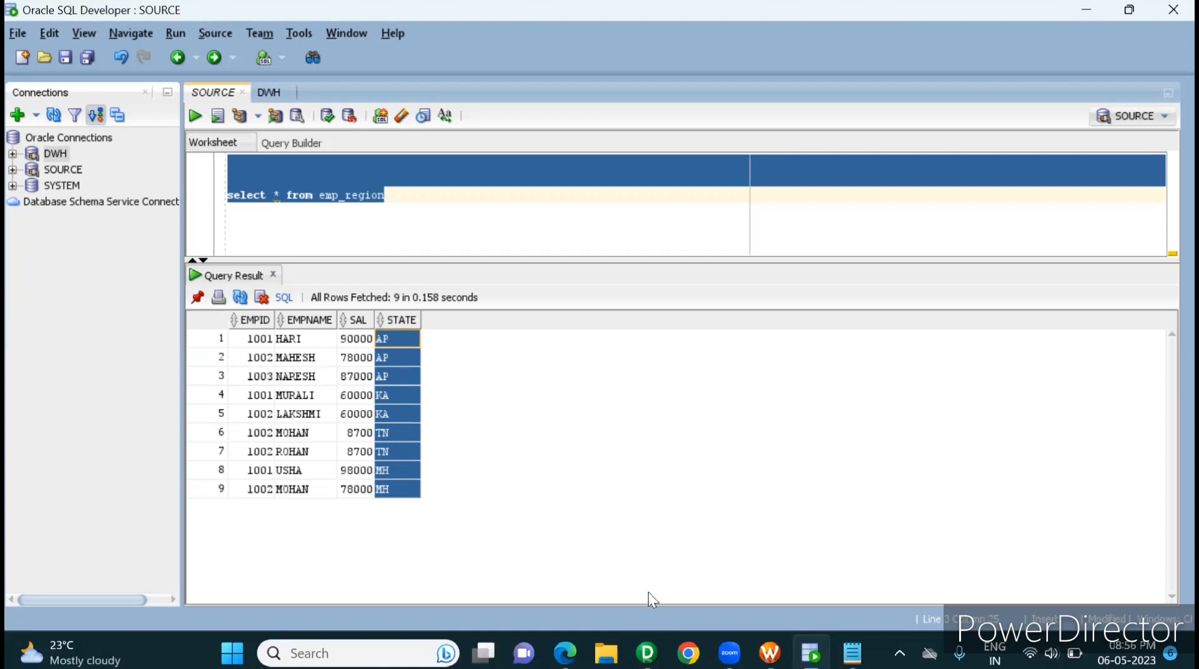
Step: Switch back to PowerCenter Designer and create a Sorter transformation named srt, placed beside the SQ_EMP_REGION source qualifier
click(647, 654)
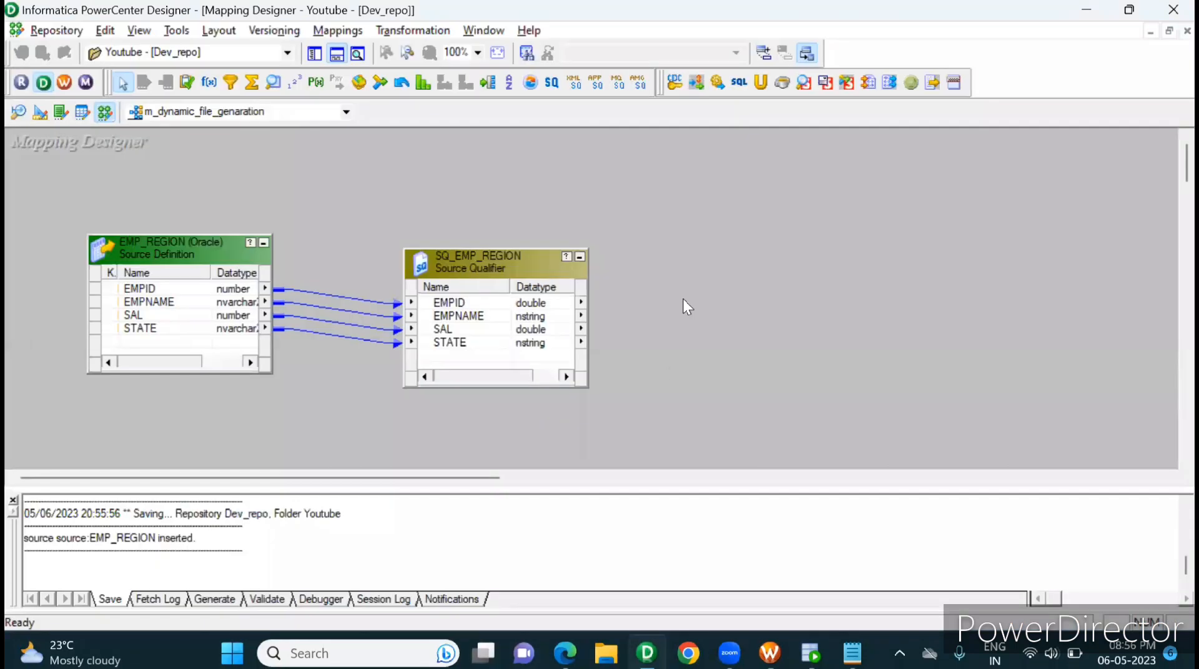
click(392, 32)
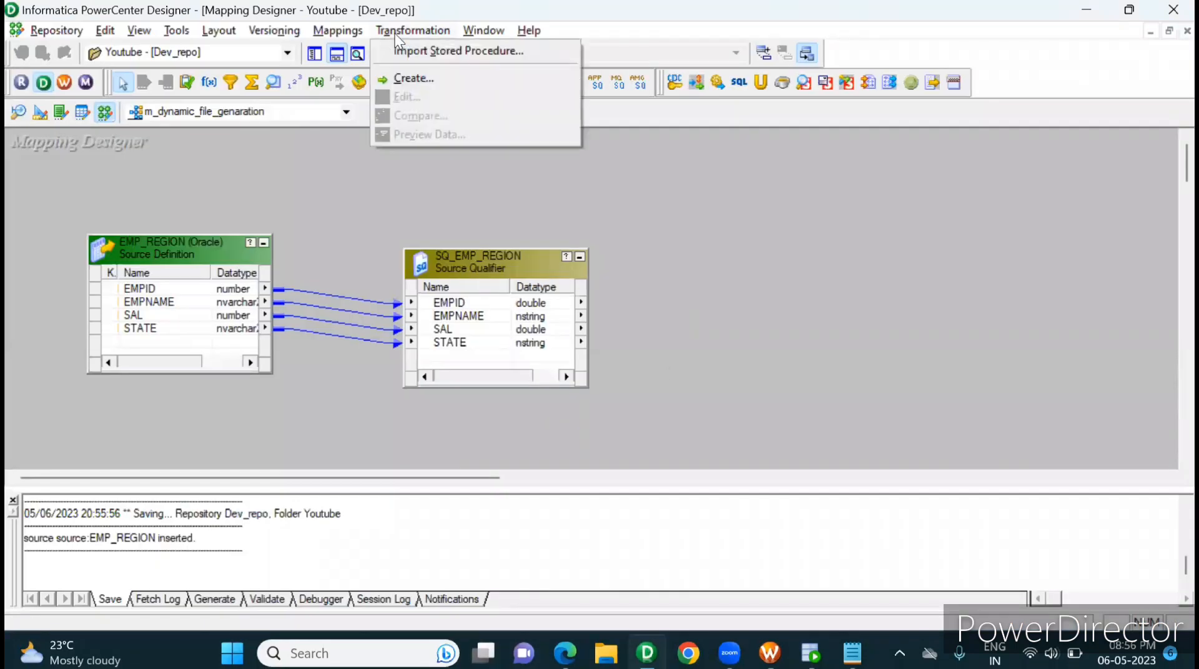
click(412, 78)
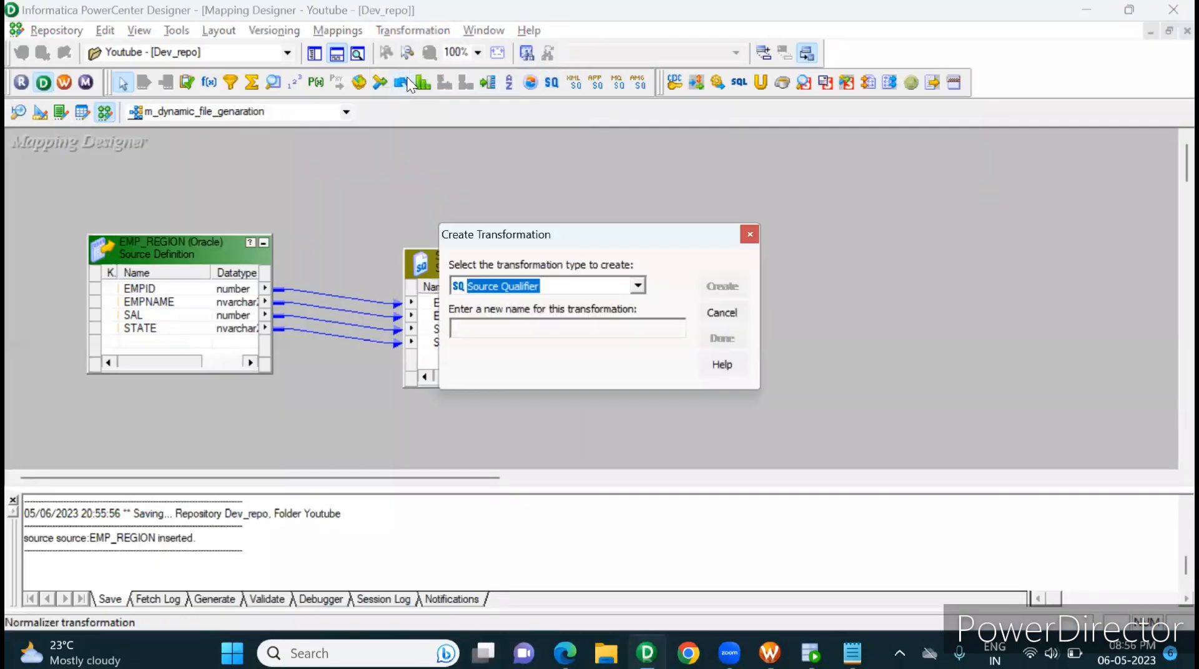
key(Down)
key(Down)
key(Down)
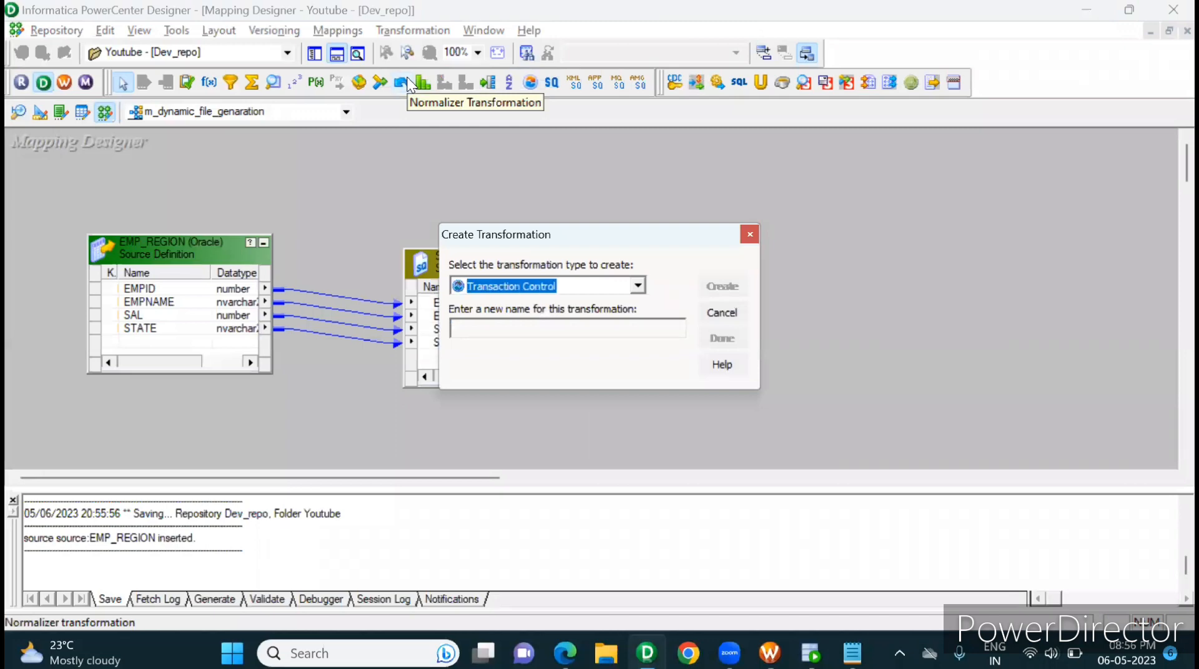
key(Up)
key(Up)
key(Up)
key(Up)
key(Up)
key(Up)
key(Up)
key(Up)
key(Down)
key(Down)
key(Down)
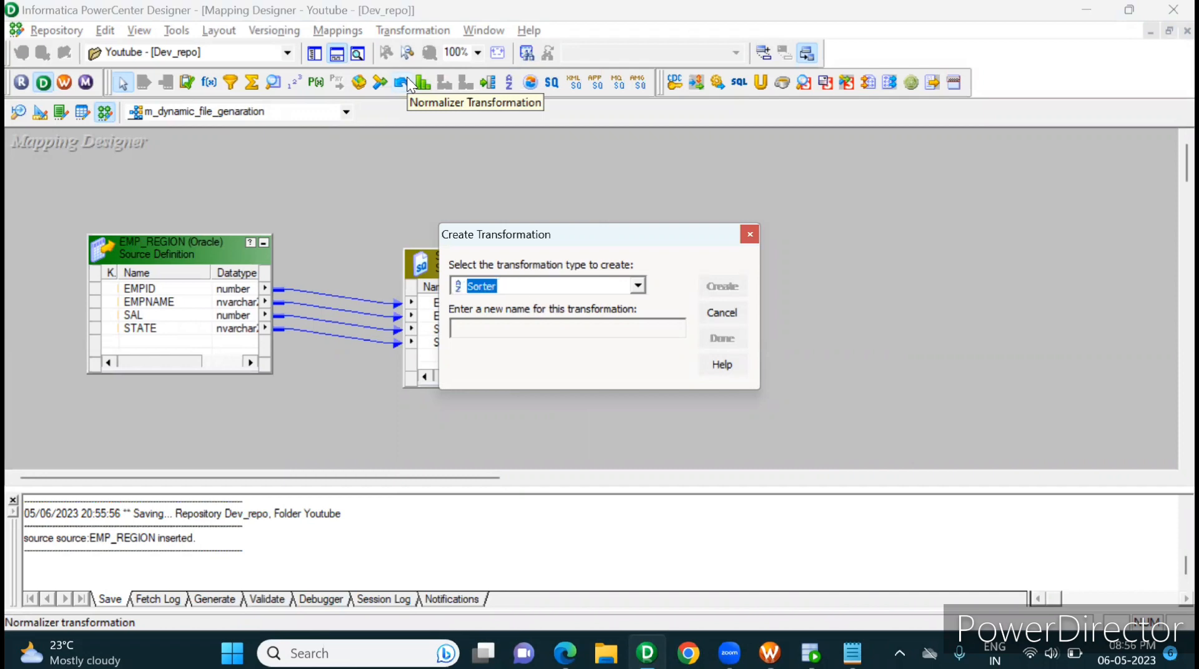
click(590, 332)
text(srt)
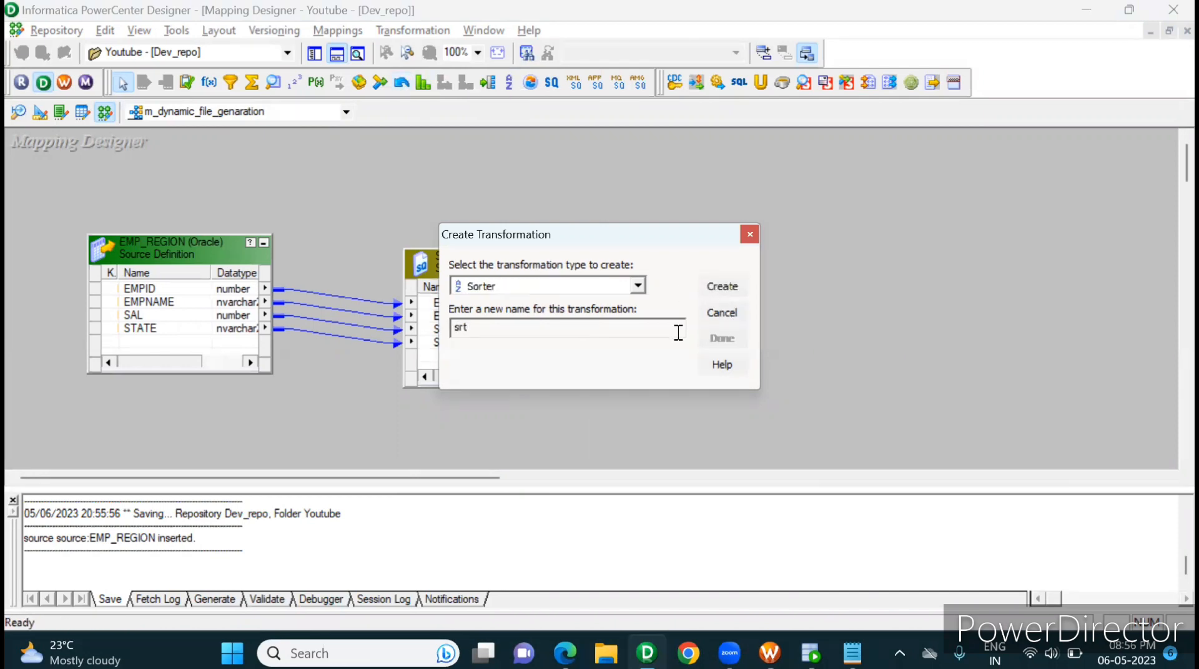
click(727, 290)
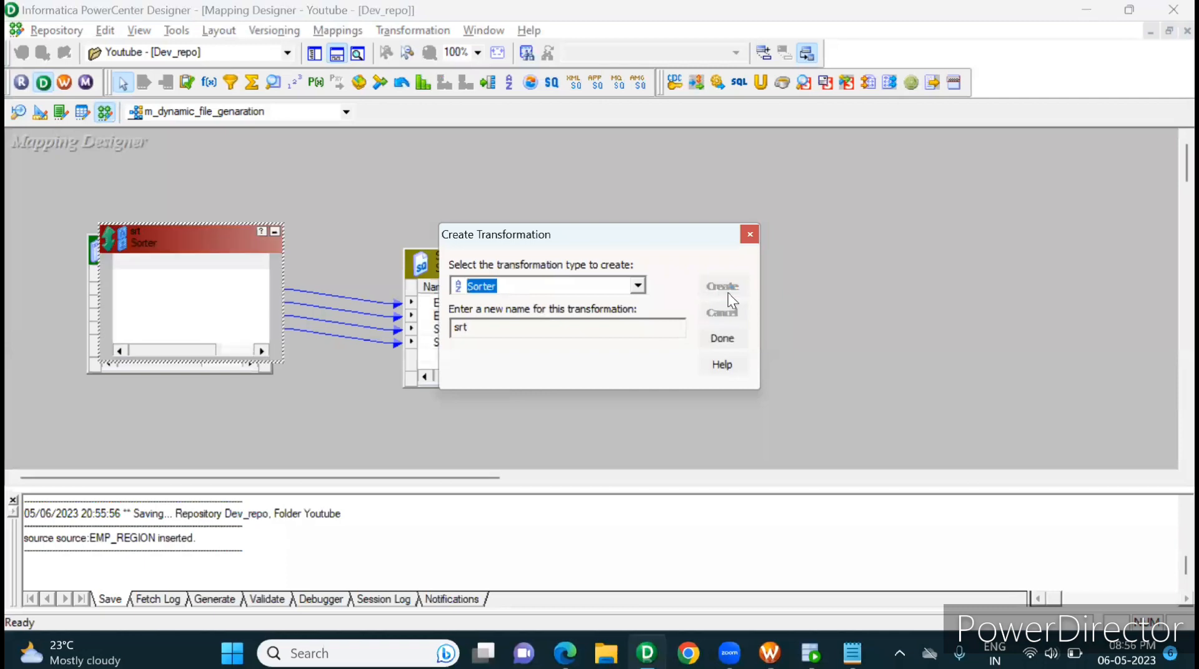
click(723, 339)
drag(227, 242, 806, 255)
Step: Link all SQ_EMP_REGION ports (EMPID, EMPNAME, SAL and STATE) to the srt Sorter
click(529, 304)
right_click(529, 299)
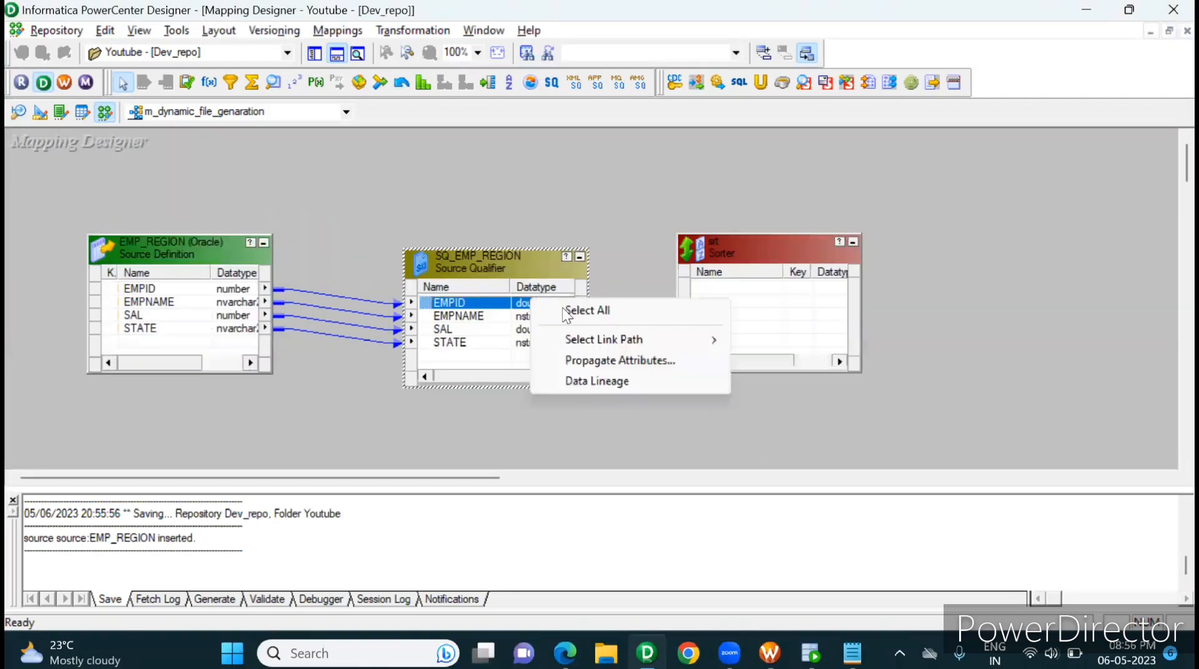
click(575, 311)
drag(424, 310, 727, 290)
Step: Make STATE the sort key of the srt Sorter in ascending direction and save the mapping
double_click(784, 261)
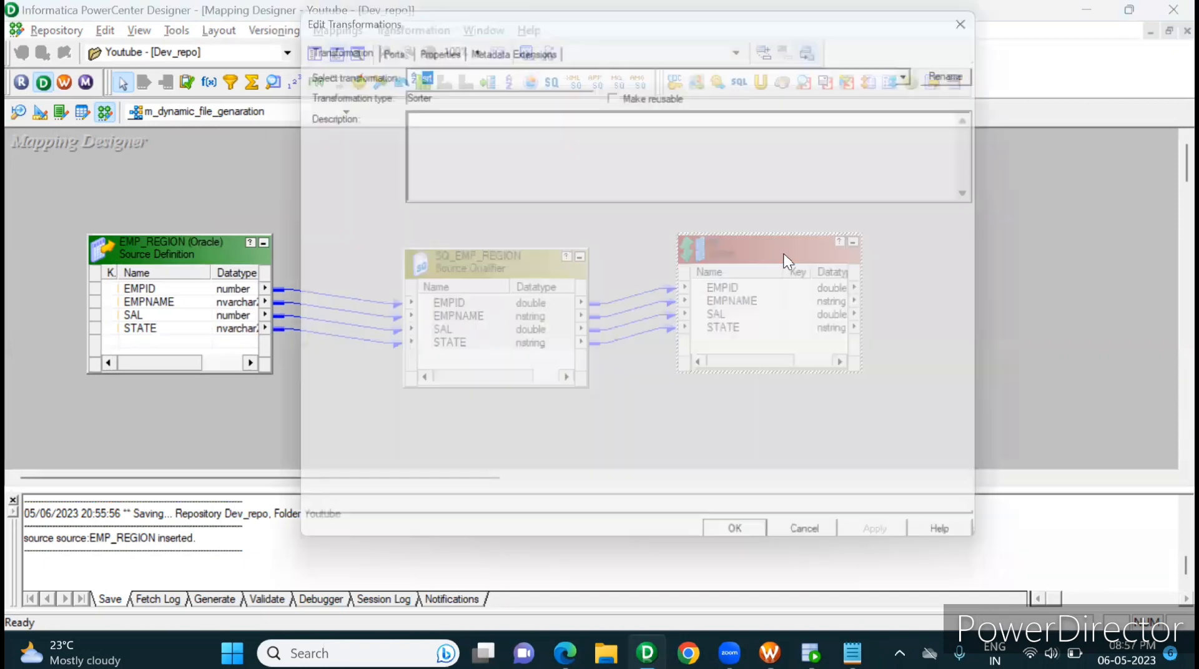
click(435, 46)
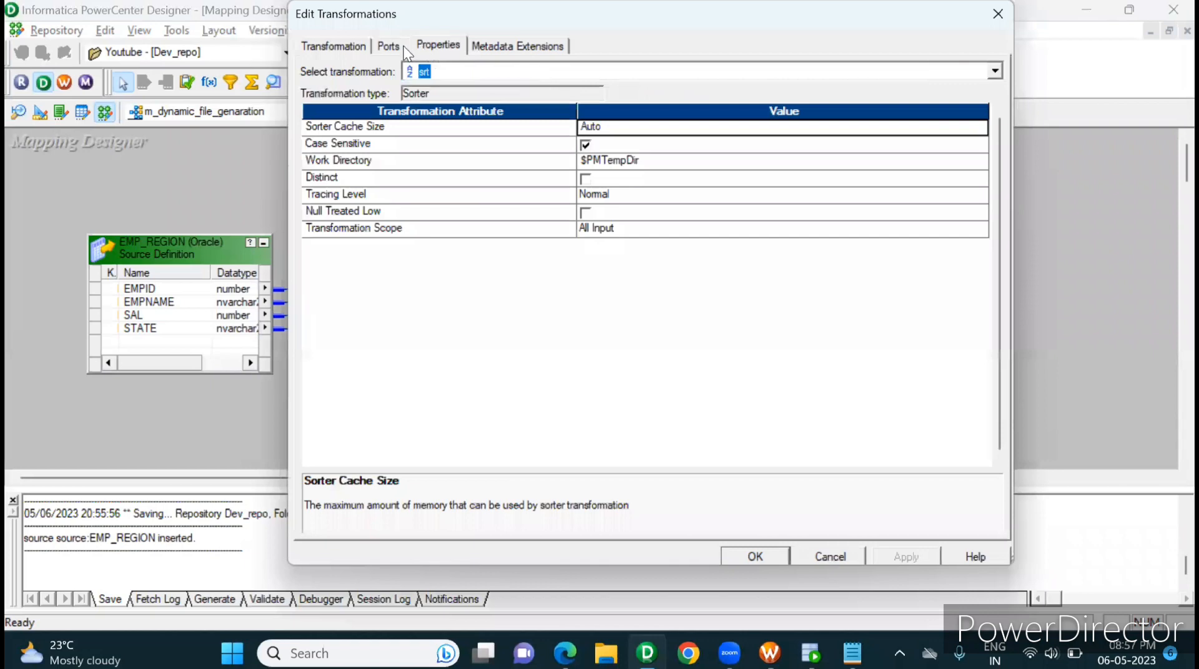
click(386, 47)
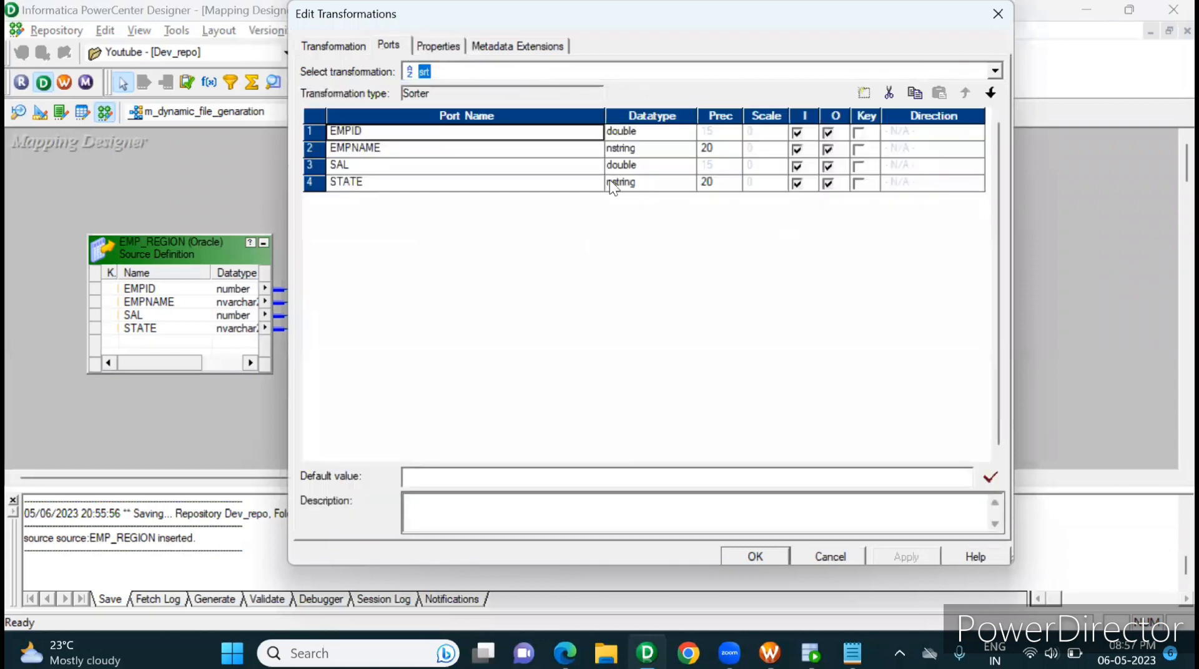
click(859, 183)
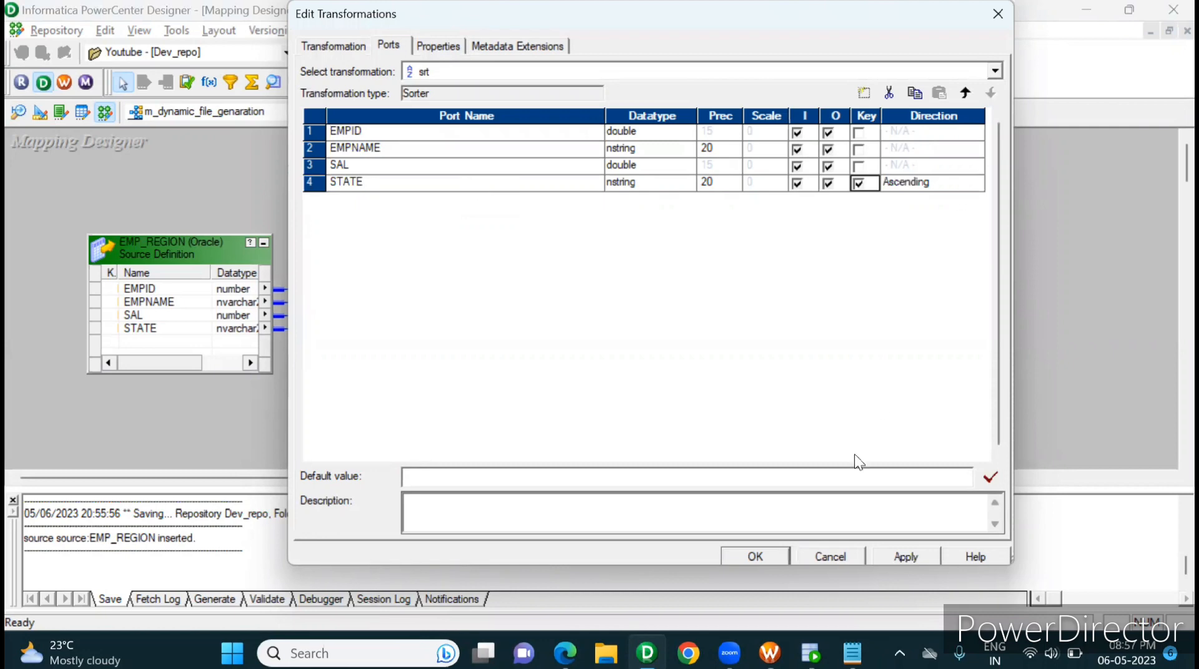
click(918, 561)
click(738, 556)
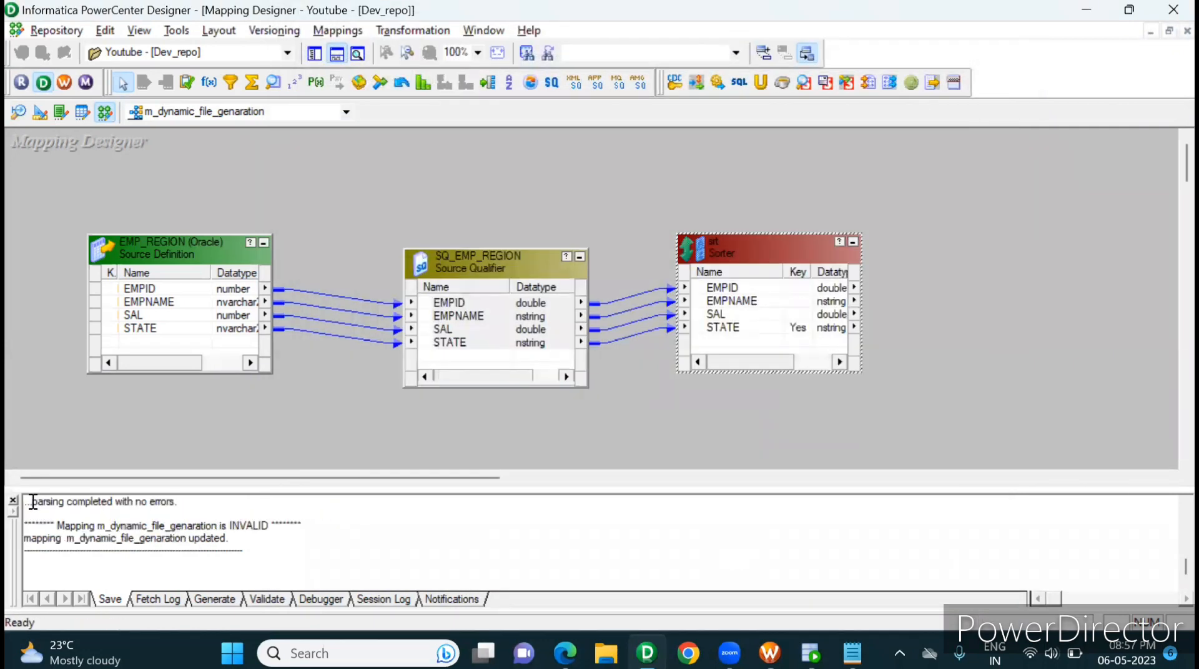
Step: Hide the output window and create an Expression transformation named exp, placed beside the srt Sorter
click(12, 500)
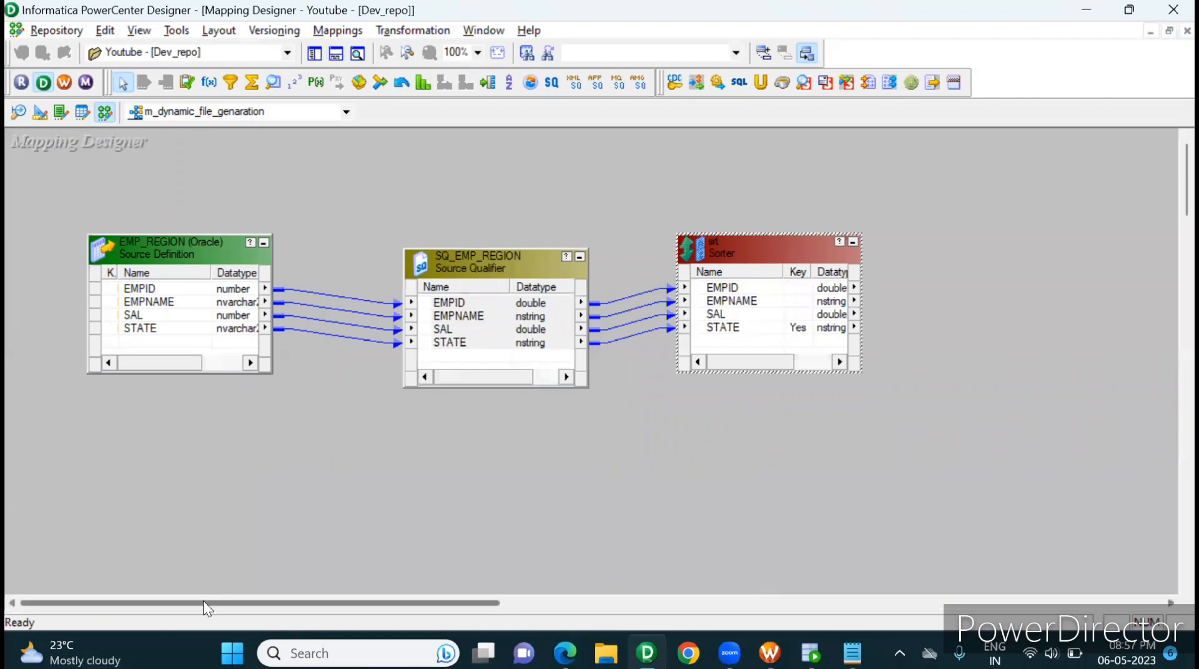
drag(203, 601, 372, 596)
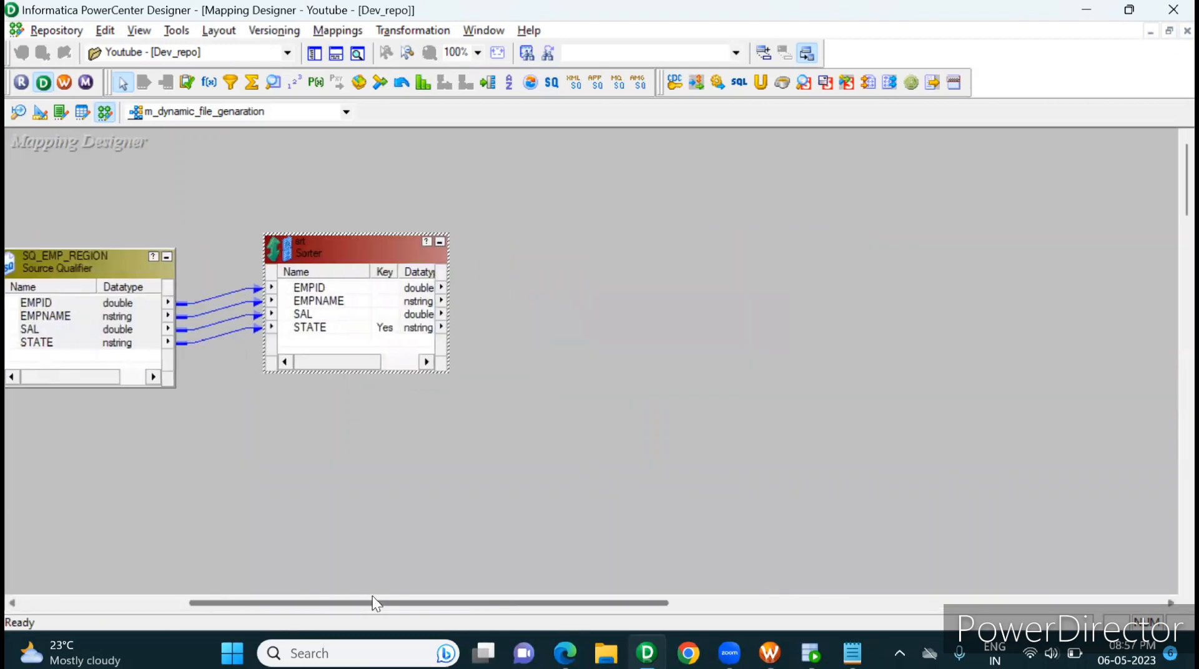
click(410, 33)
click(422, 80)
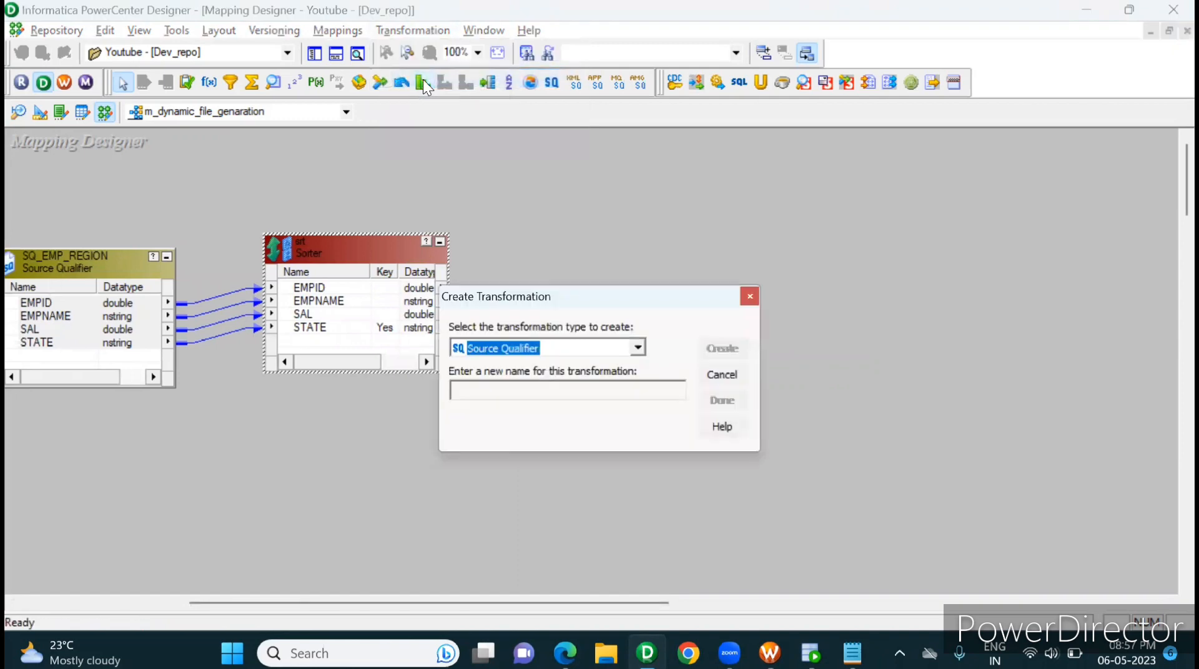
key(x)
key(e)
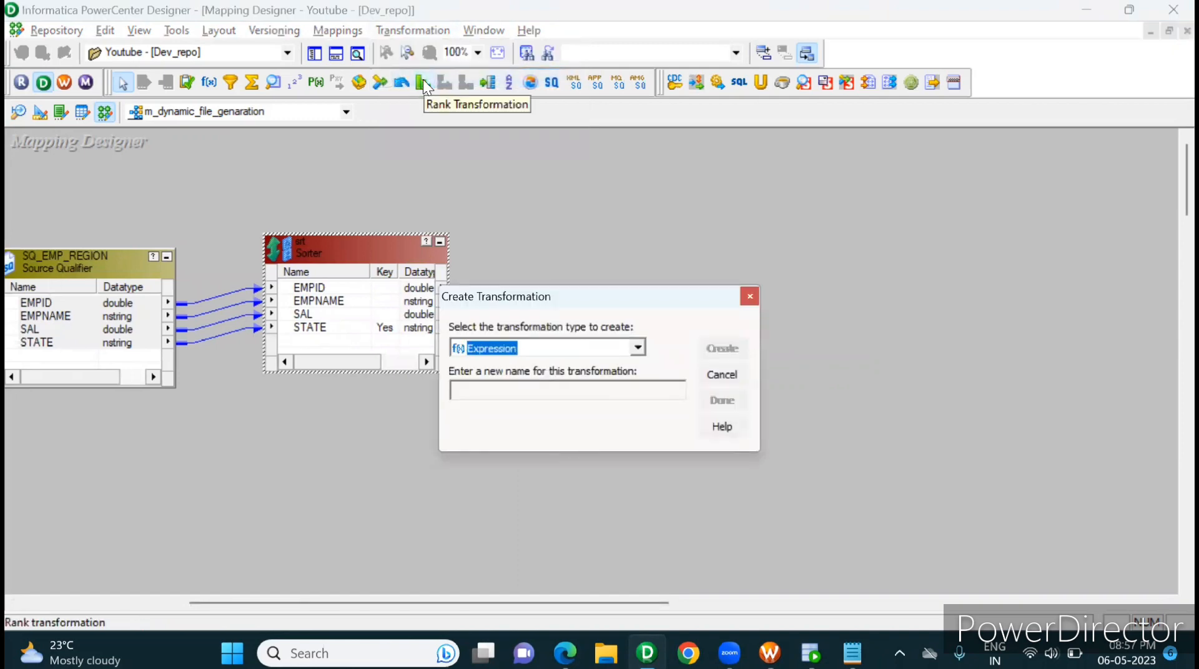
click(592, 394)
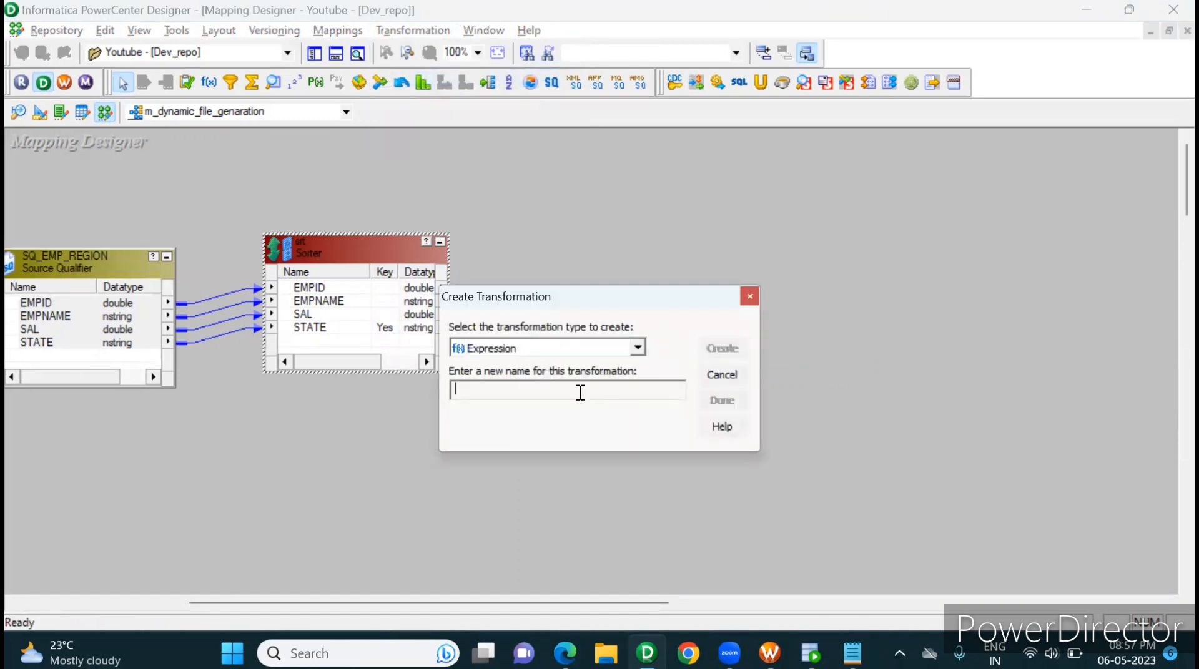
text(exp)
click(727, 351)
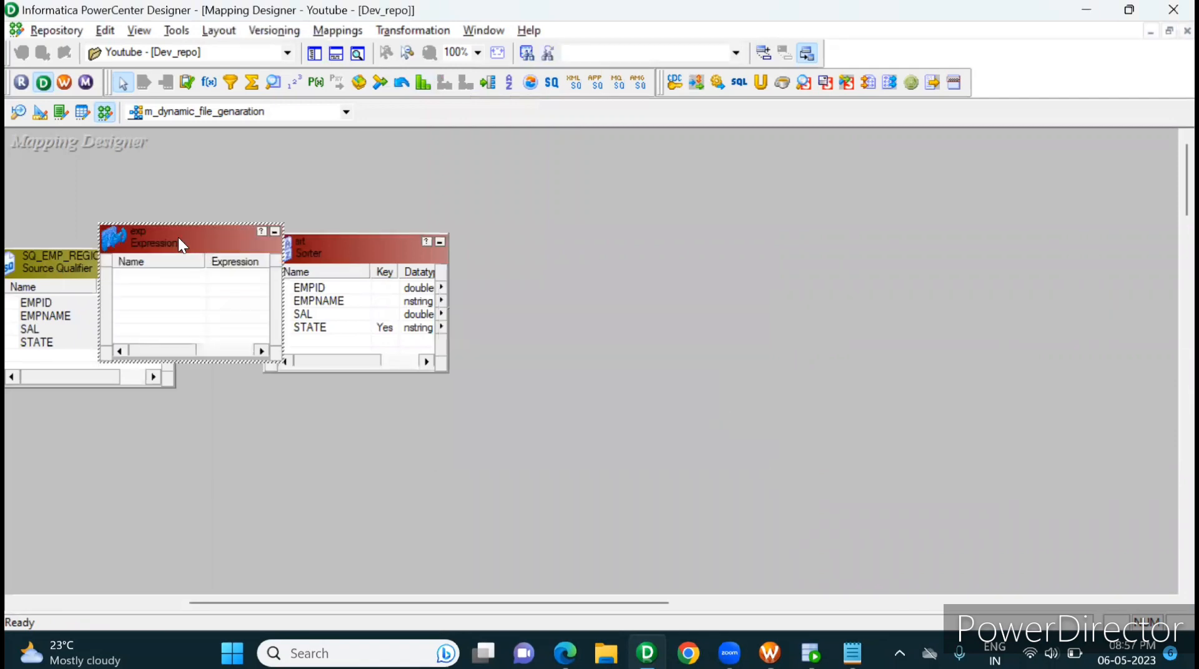
drag(178, 237, 610, 267)
Step: Link all srt Sorter ports to the exp Expression and move exp slightly farther from the Sorter
right_click(363, 283)
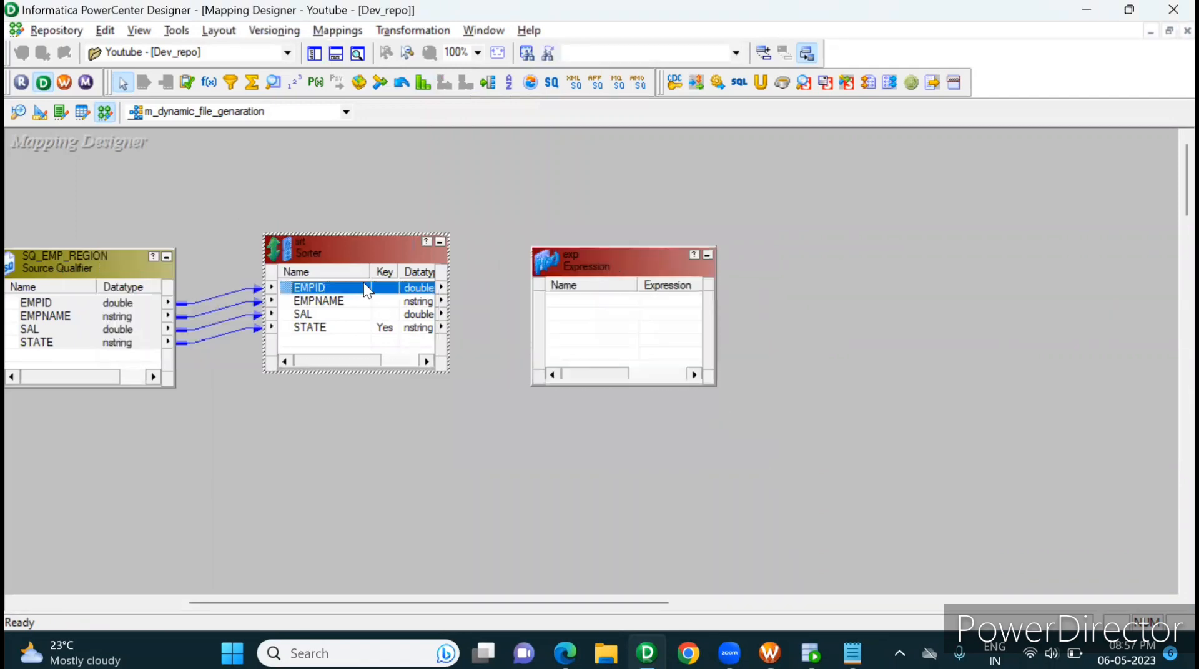
click(415, 295)
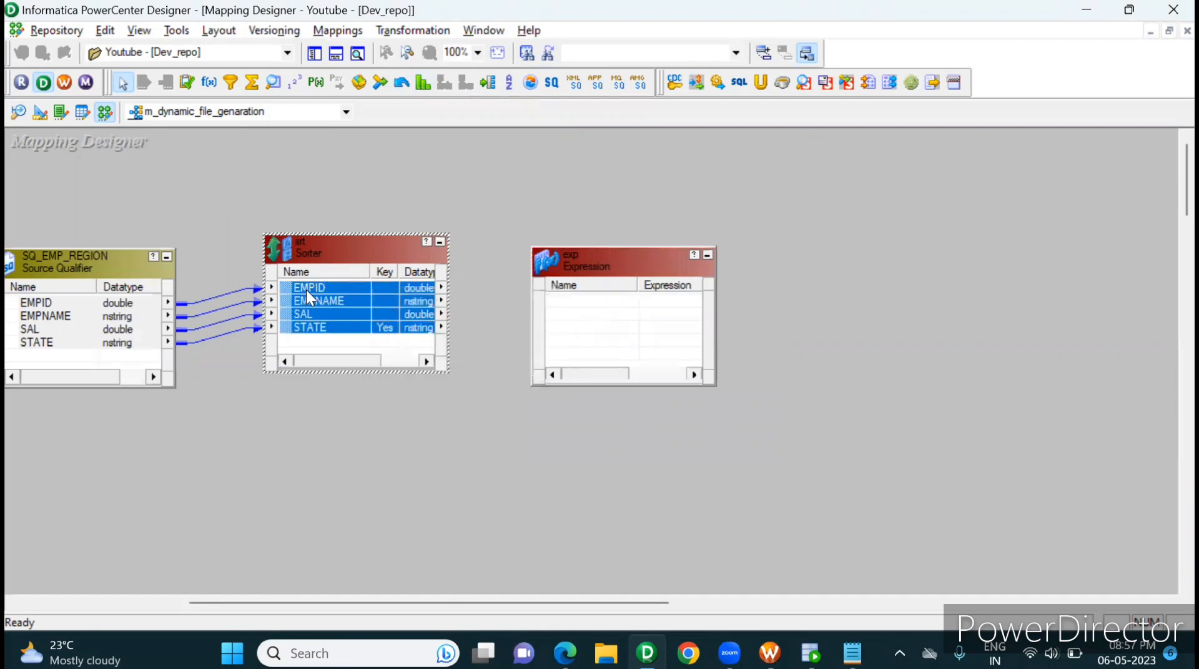
drag(306, 290, 587, 302)
drag(635, 271, 694, 249)
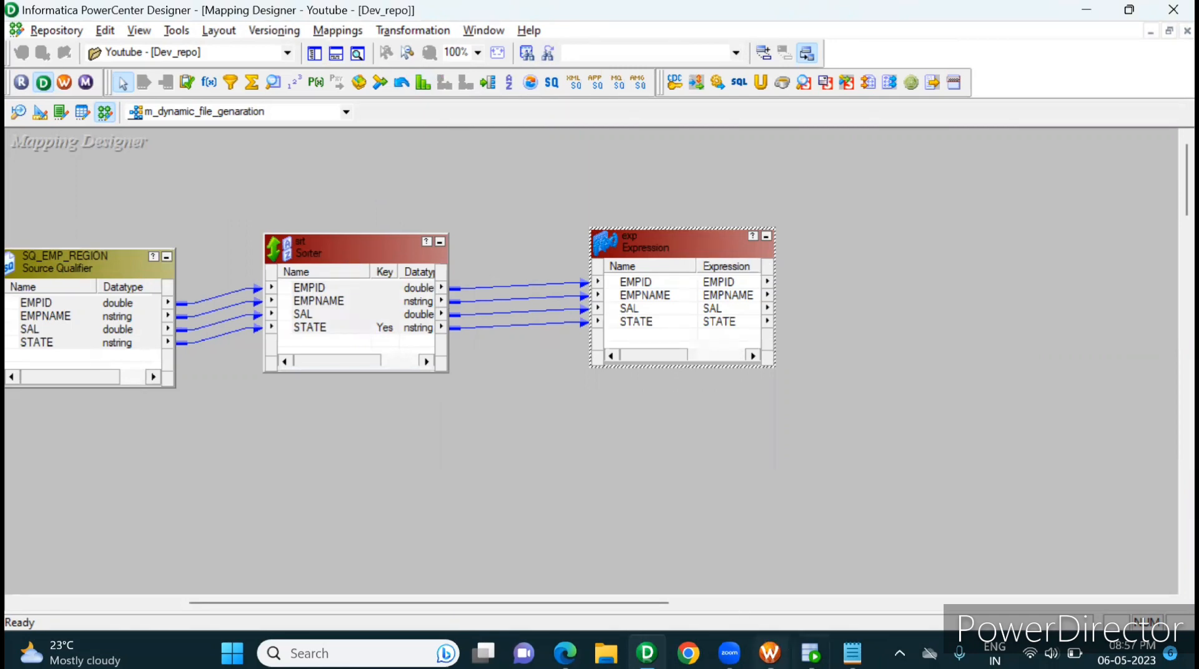
Step: Switch to Oracle SQL Developer and compare the STATE values of consecutive rows in the emp_region query result
click(809, 653)
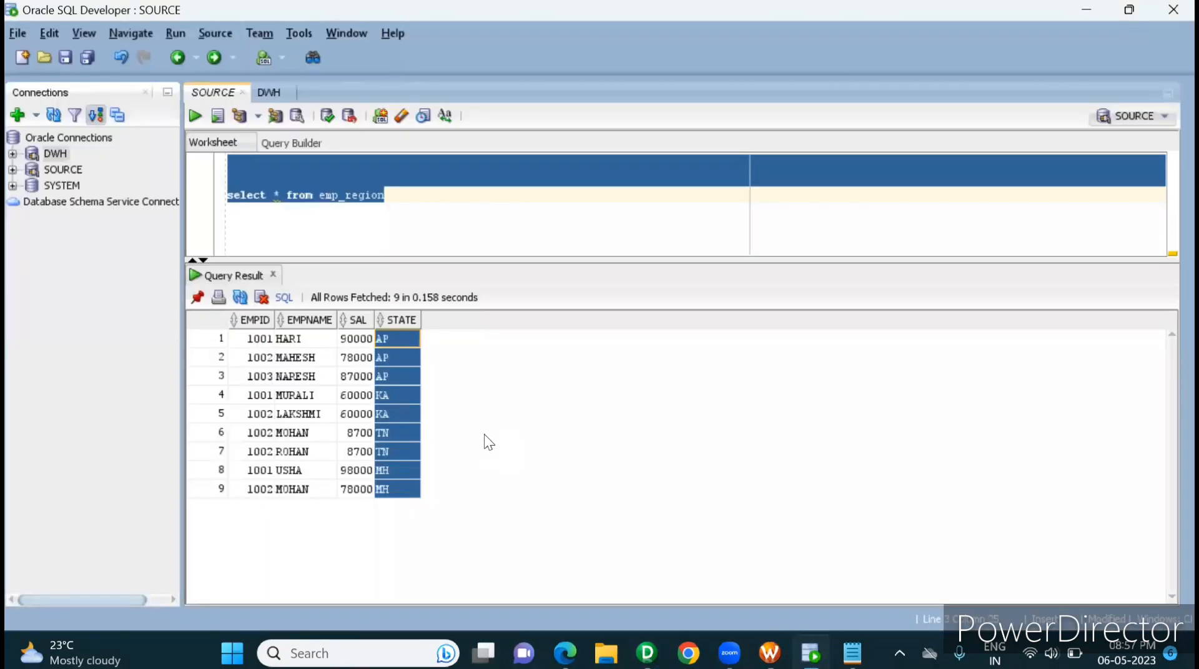
click(406, 354)
drag(387, 335, 387, 470)
Step: Switch back to PowerCenter Designer and add a variable port named V_FLAG below STATE in the exp Expression
key(alt+Tab)
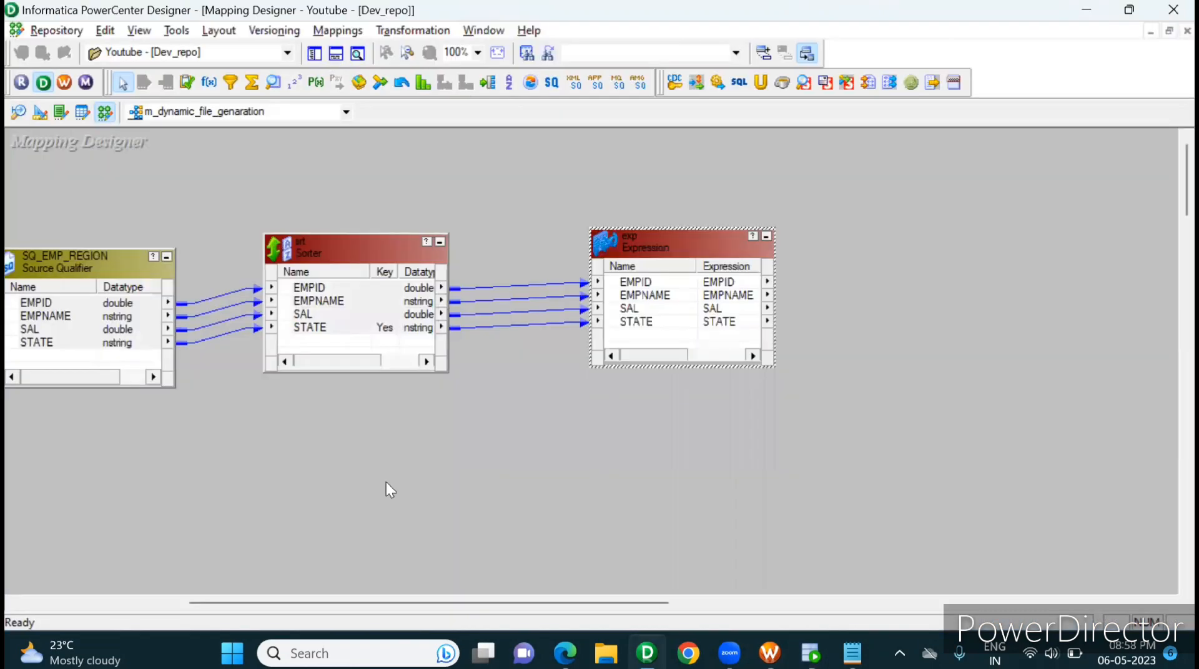
double_click(698, 322)
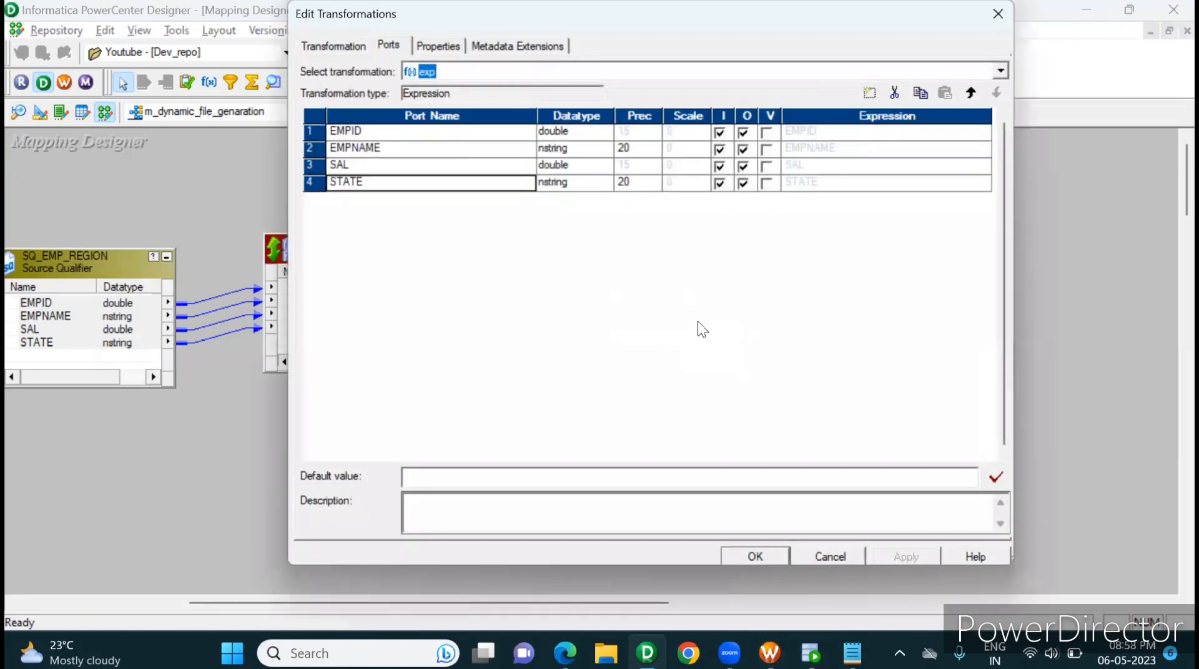
click(493, 186)
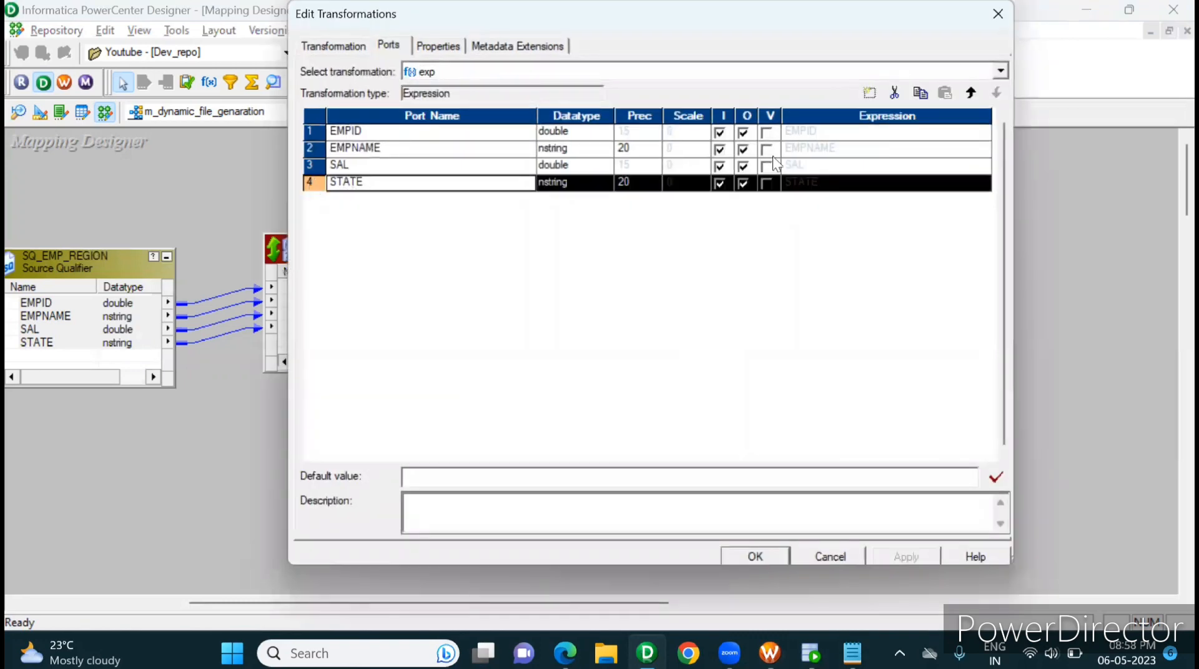
click(869, 92)
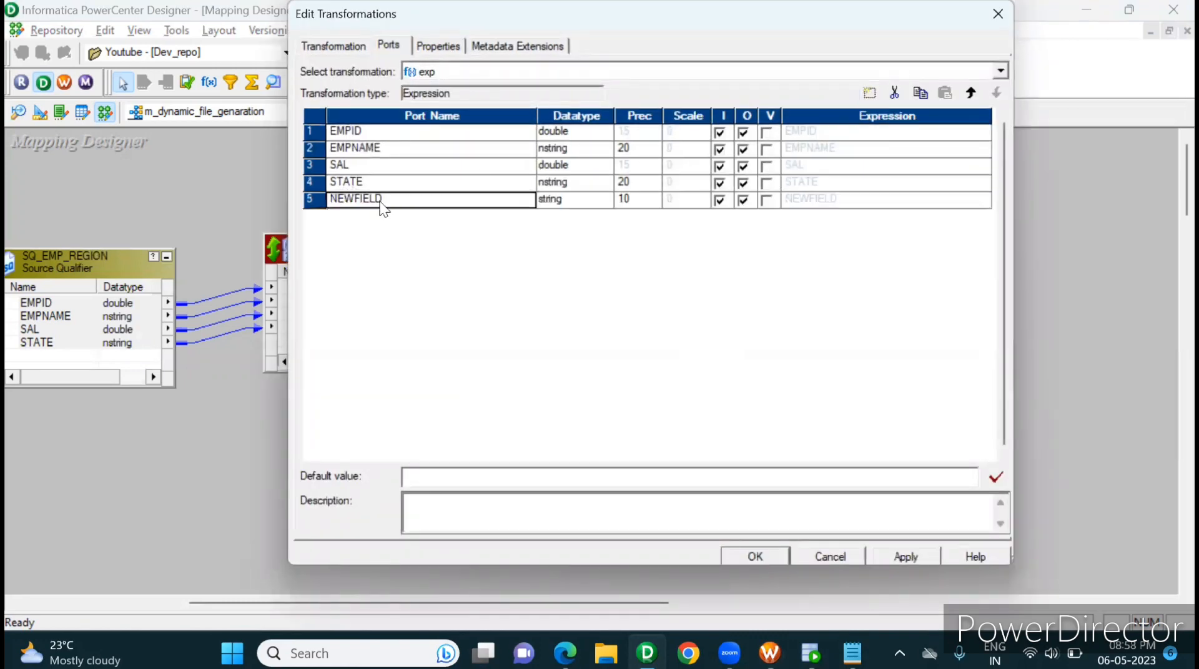
click(363, 201)
text(V_F)
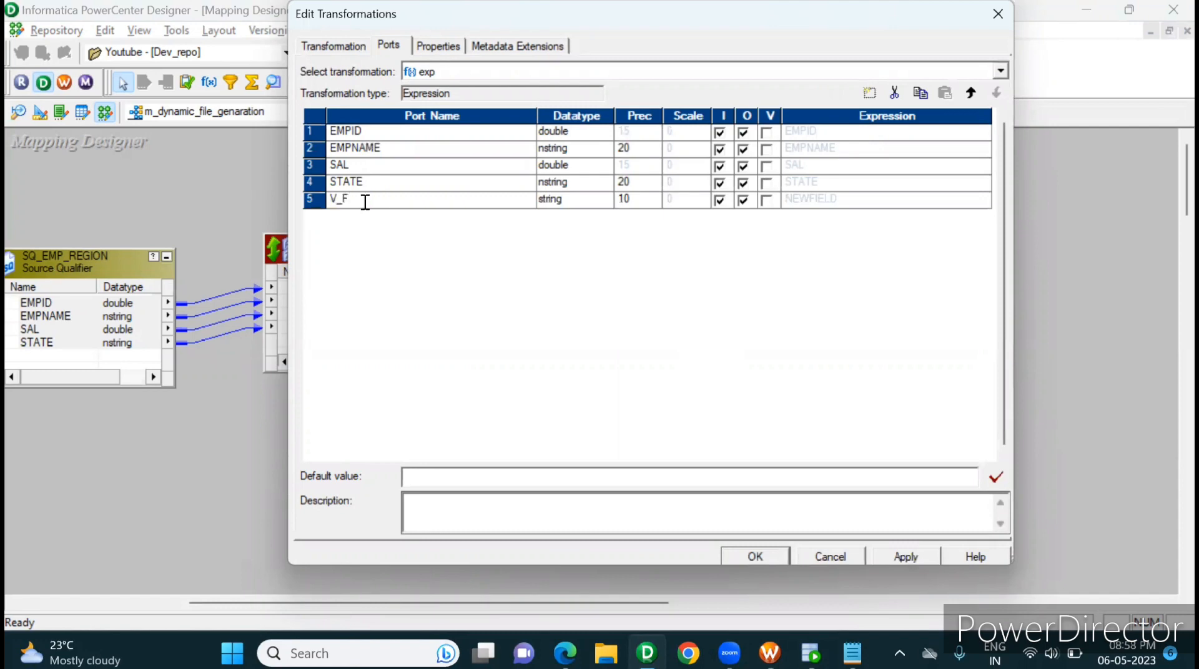
text(LAG)
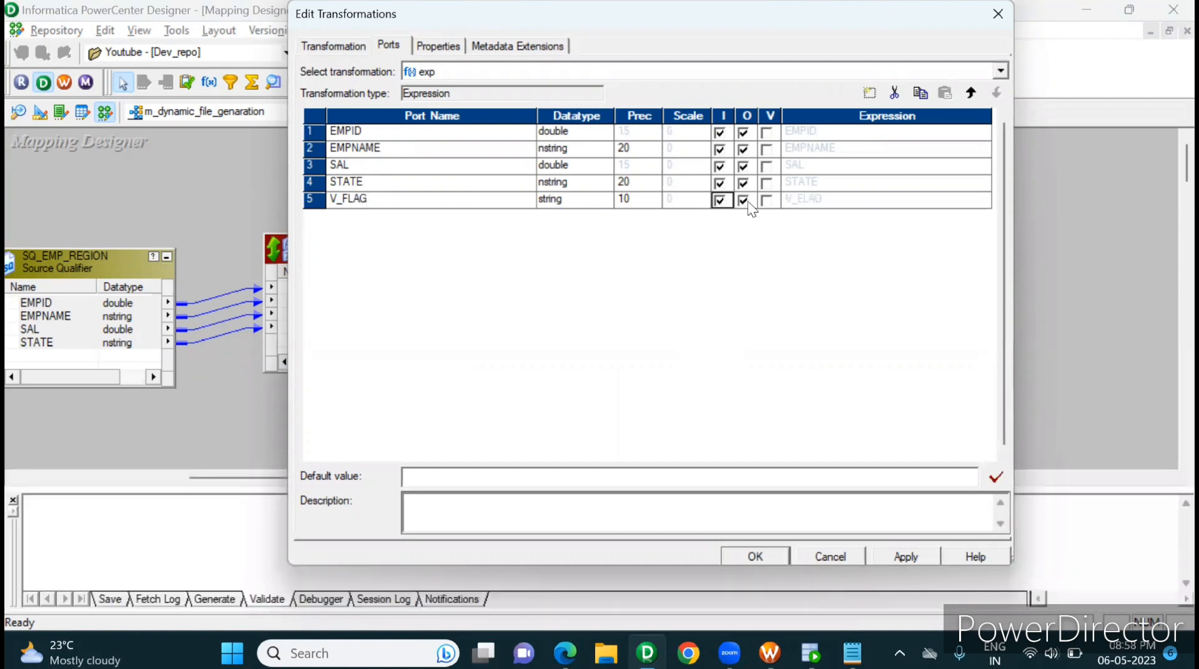
click(766, 201)
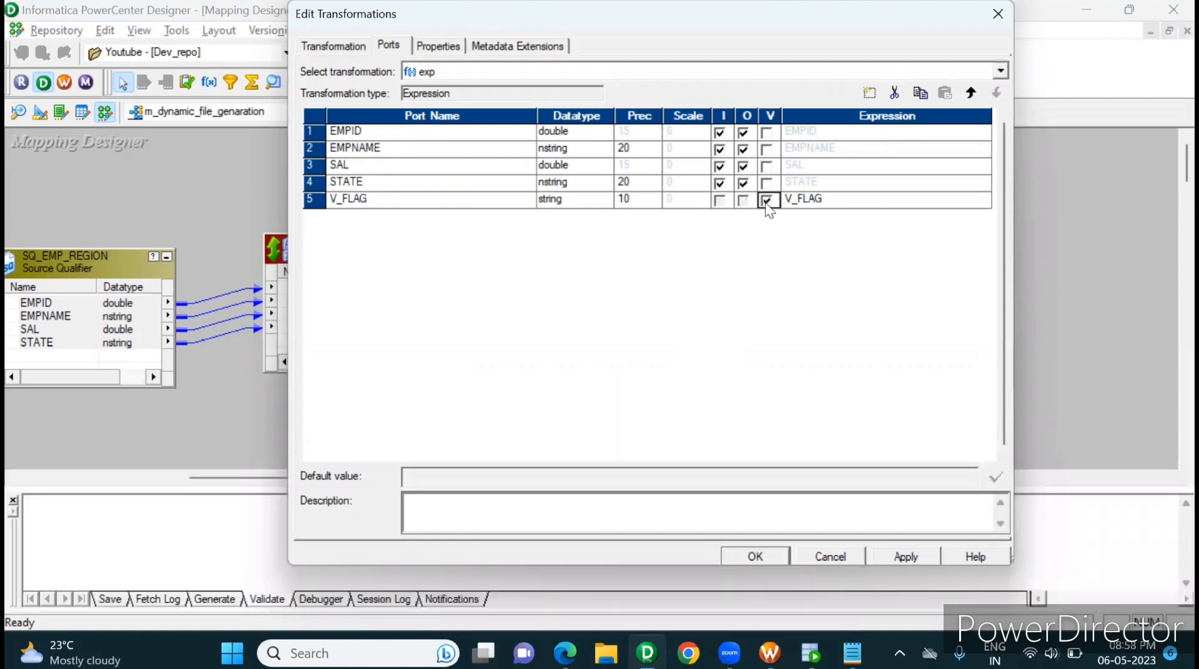
Step: Replace the V_FLAG expression with IIF(STATE=V_STATE,'CON','COM') and validate the formula
click(980, 200)
click(984, 200)
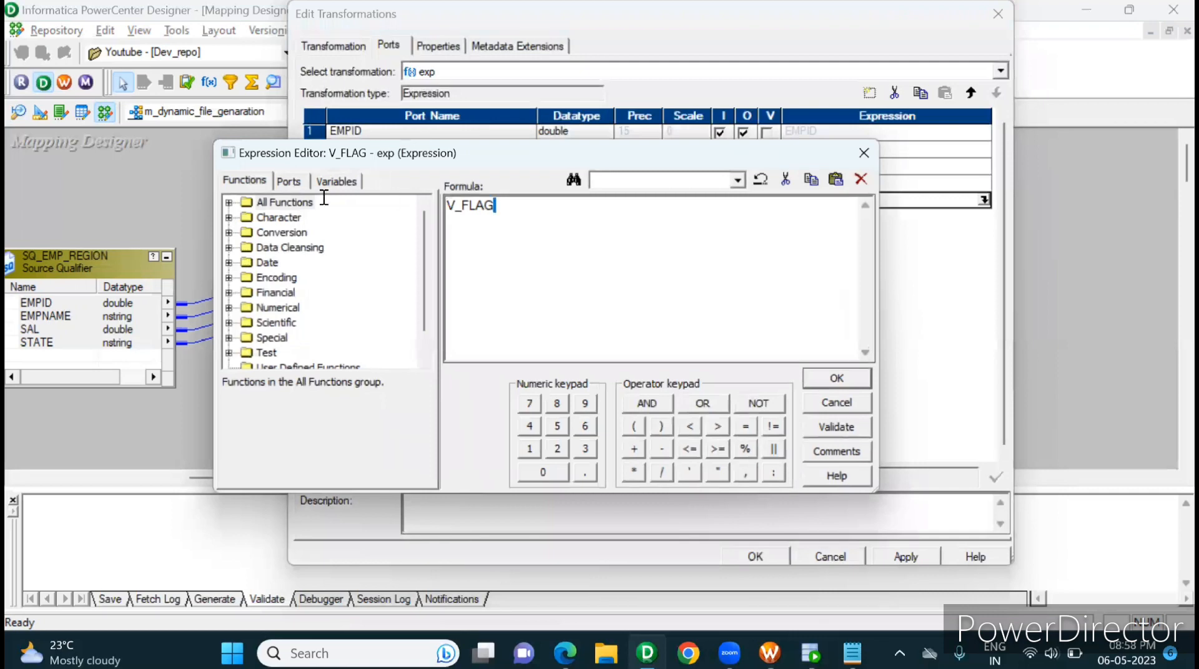
key(BackSpace)
text(IIF()
click(288, 182)
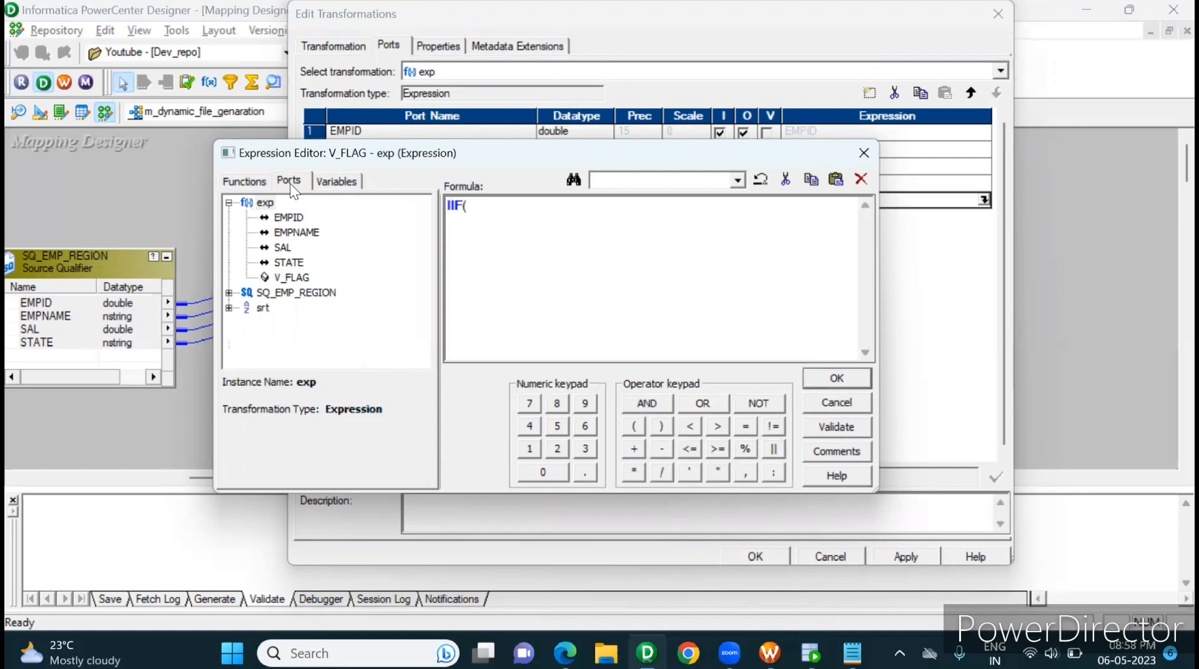
double_click(295, 263)
text(=)
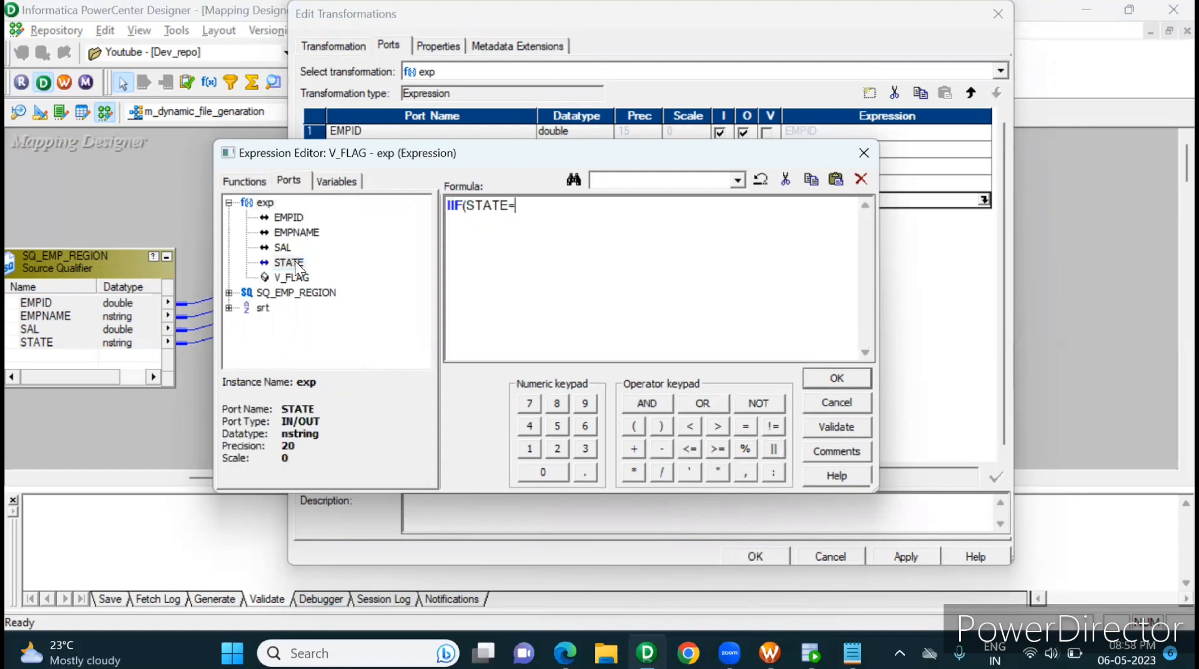
text(V_STATE,'CON)
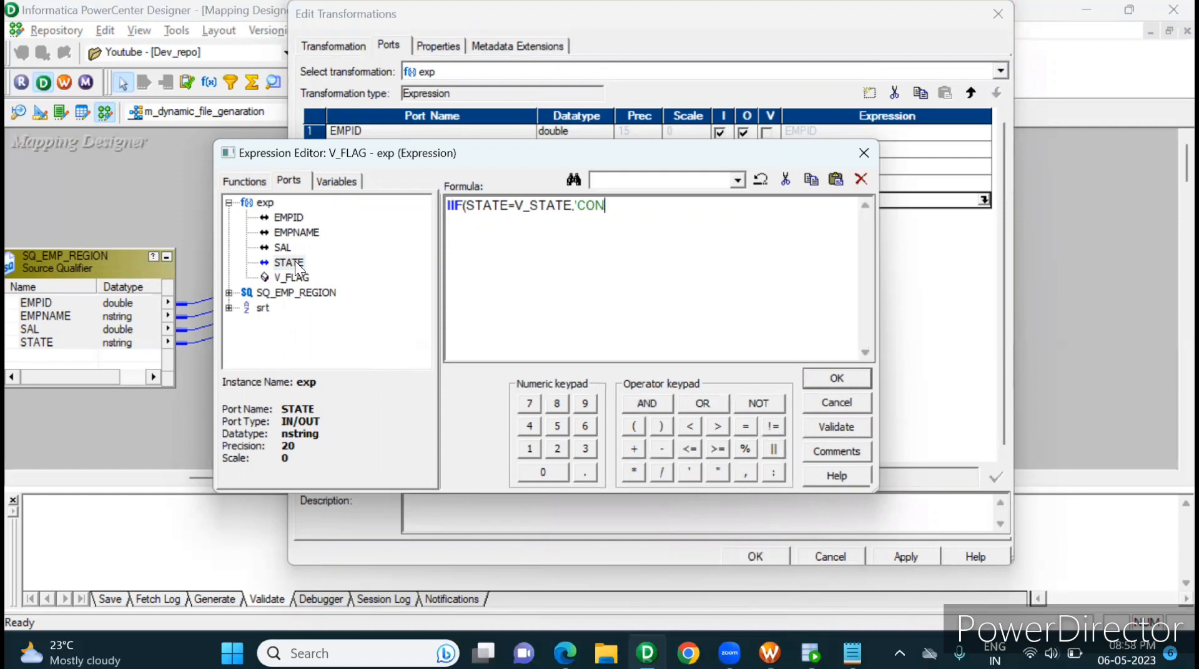
text(','COM'))
click(815, 428)
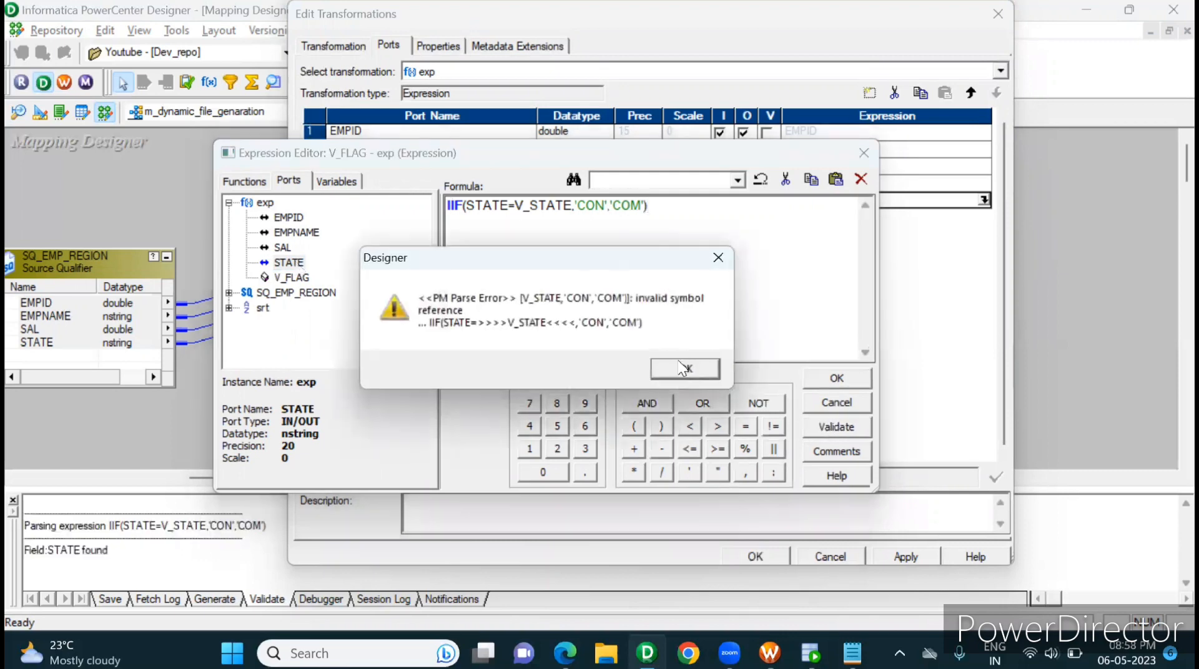
Step: Recheck the V_FLAG formula and keep it in the port even though V_STATE is not yet defined
key(Return)
click(831, 427)
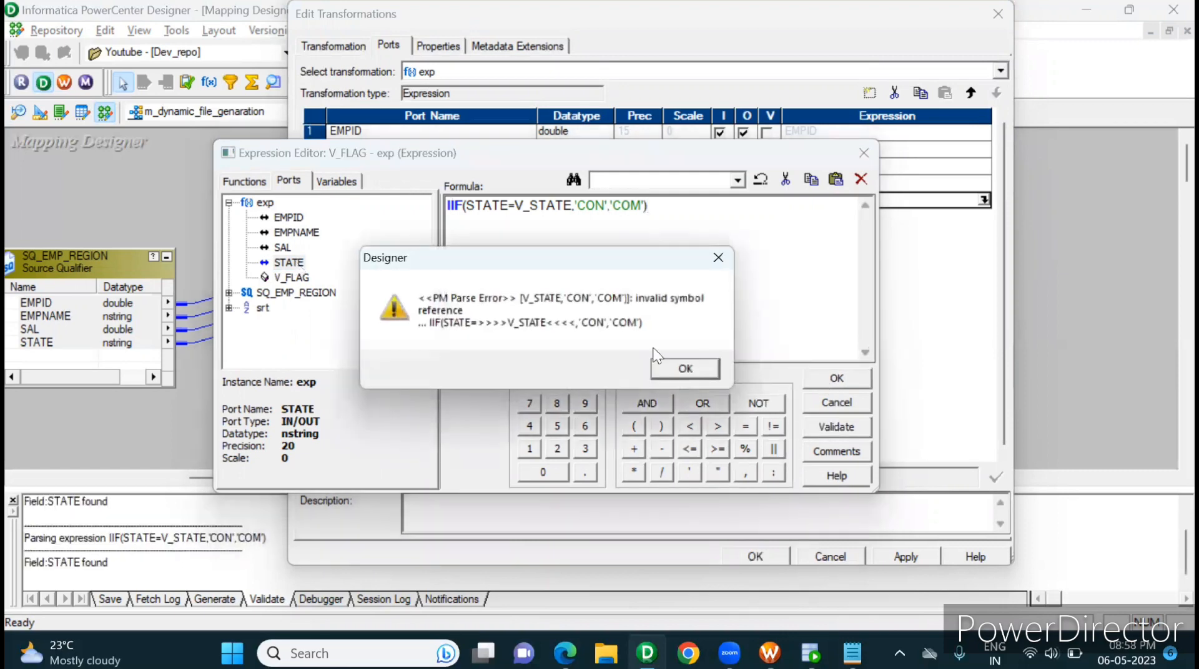
click(683, 376)
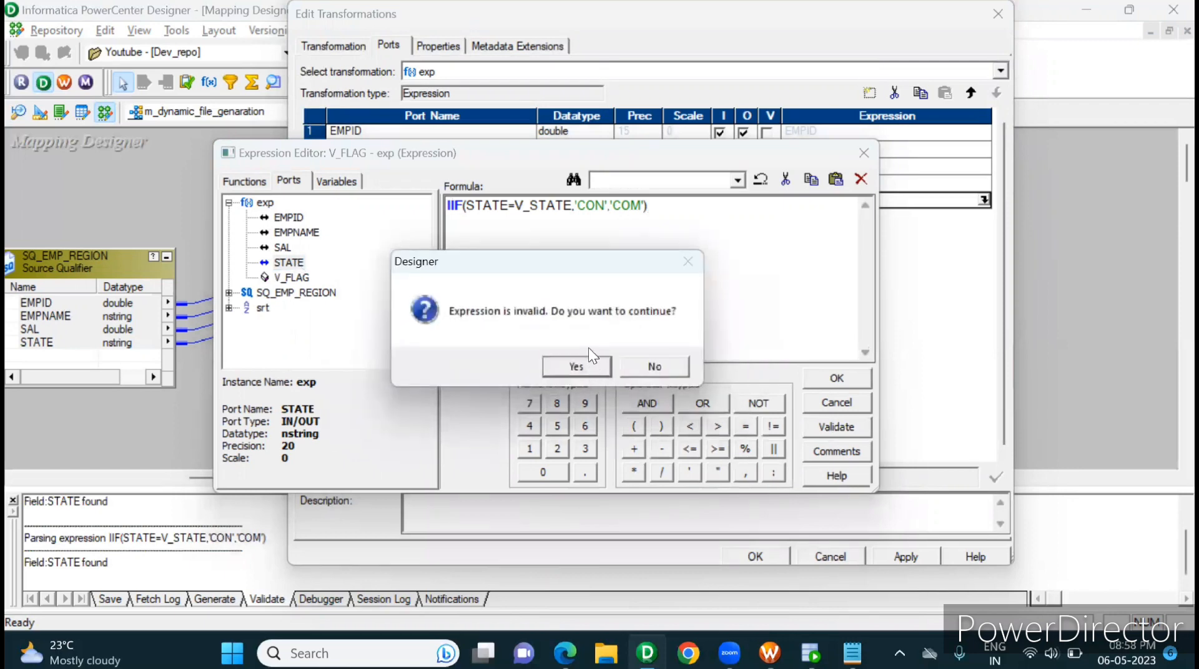
click(572, 369)
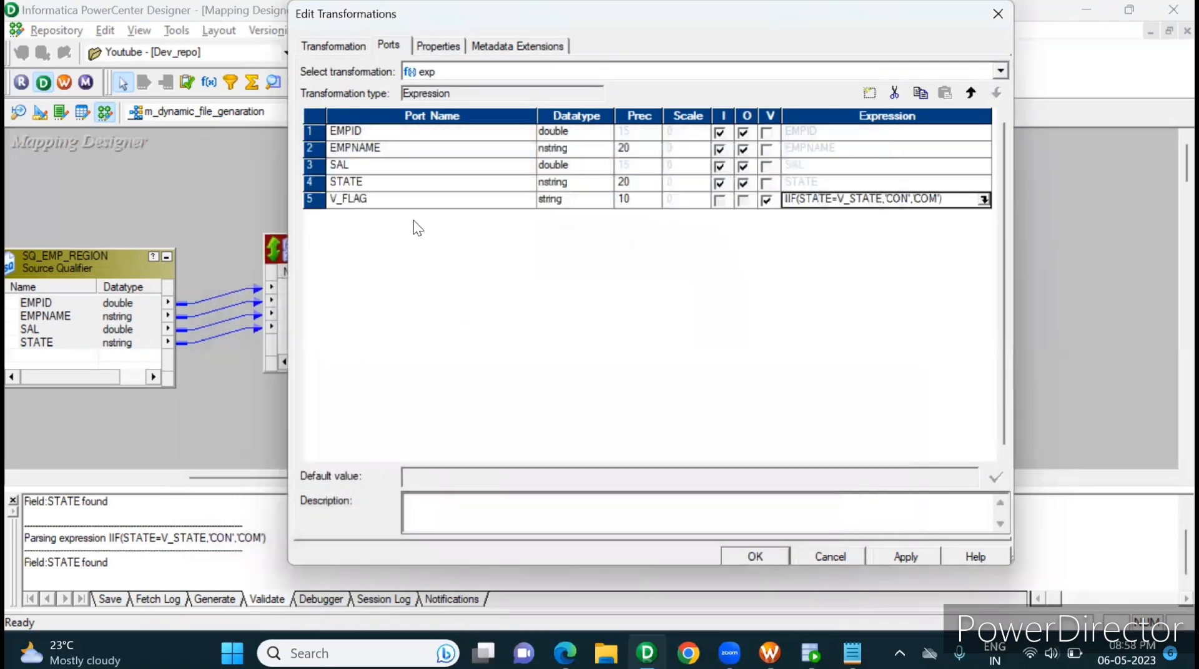
Step: Add a port named V_STATE below V_FLAG in the exp Expression
click(393, 205)
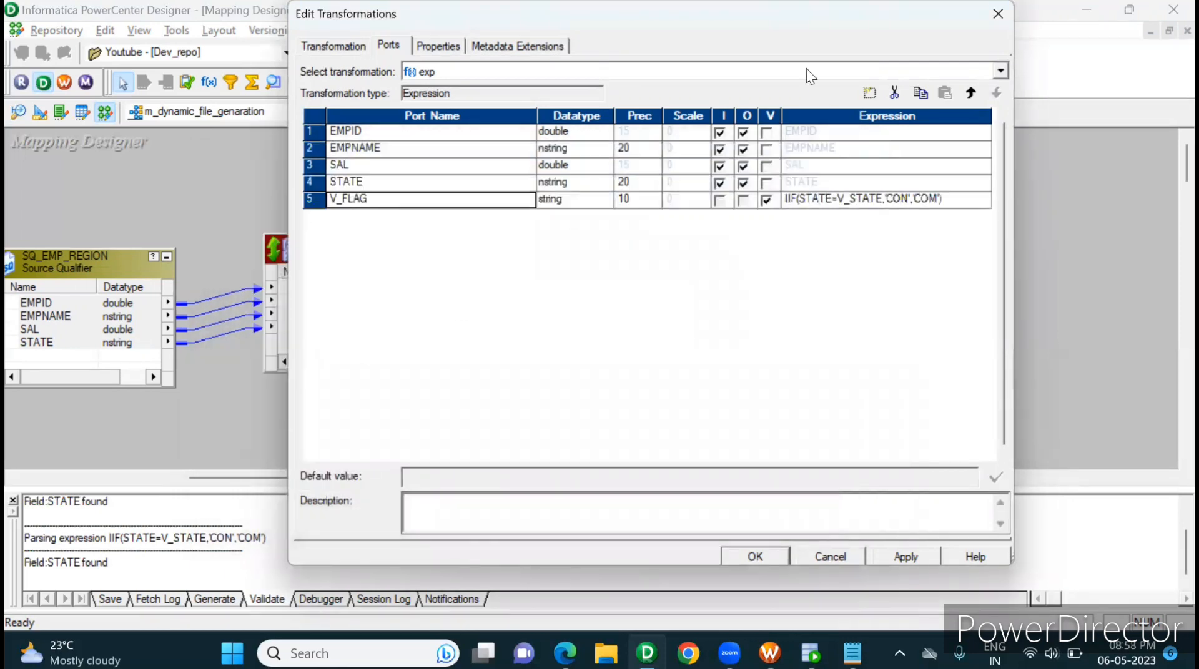
click(872, 94)
click(361, 215)
click(358, 215)
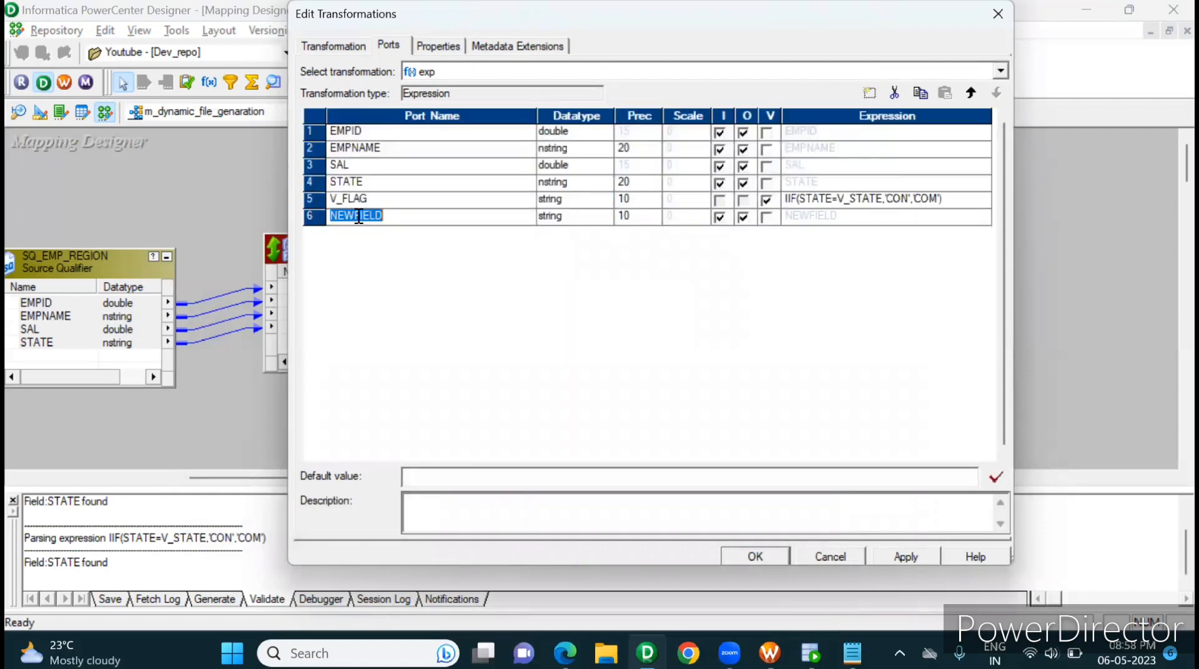
text(V_STAE)
key(BackSpace)
text(TE)
Step: Make V_STATE a variable port with precision 20 and the expression STATE
click(628, 216)
double_click(626, 216)
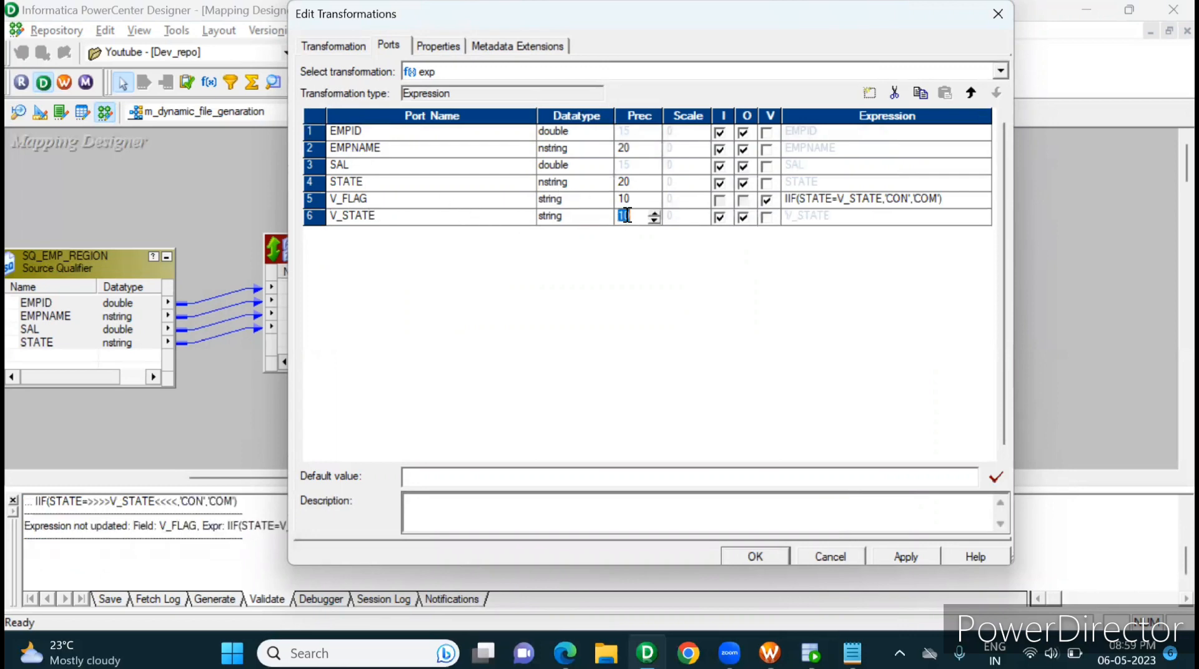
text(20)
click(767, 217)
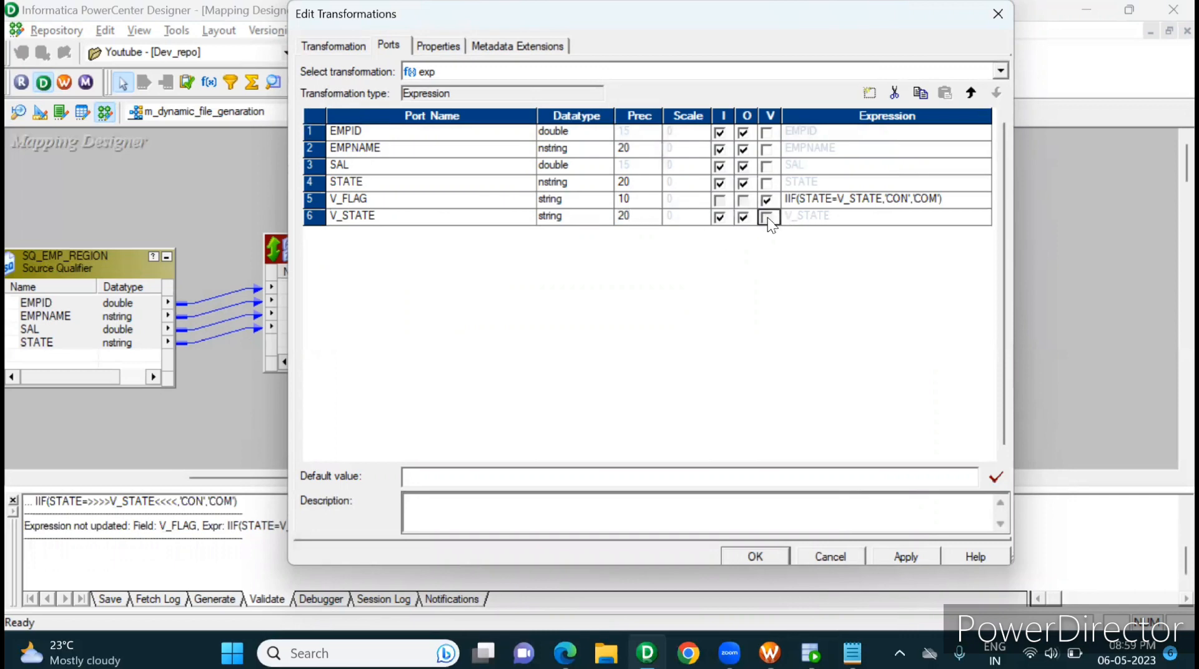
click(800, 218)
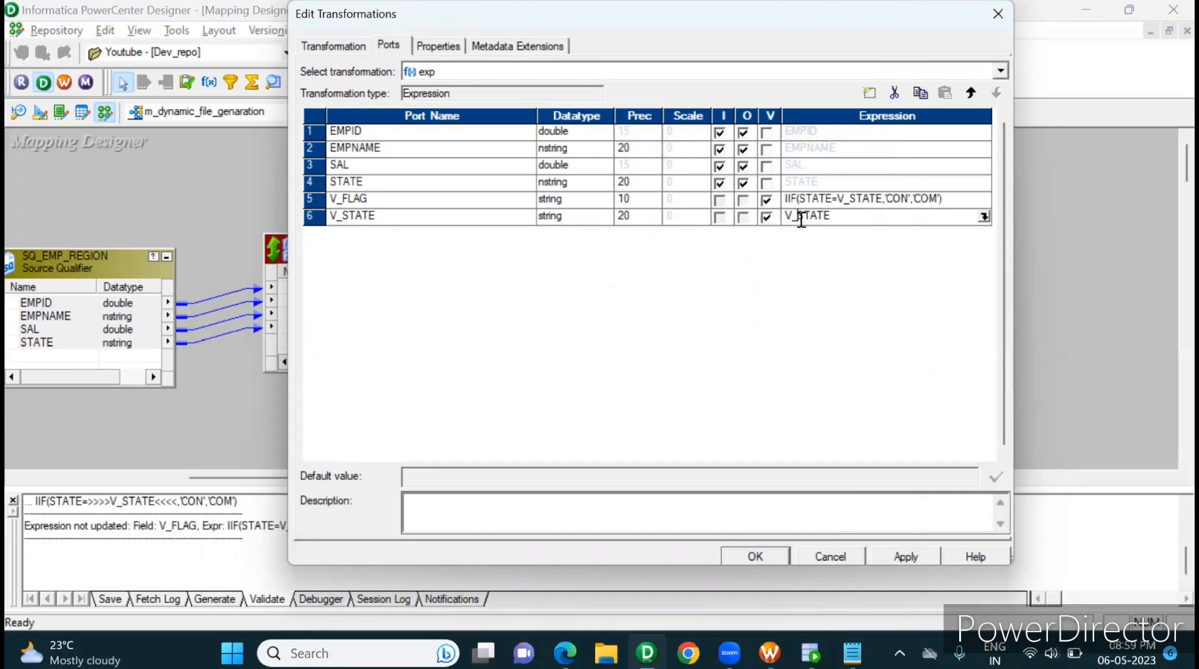
key(BackSpace)
key(BackSpace)
Step: Validate the V_FLAG formula IIF(STATE=V_STATE,'CON','COM') and apply the port changes to exp
click(979, 198)
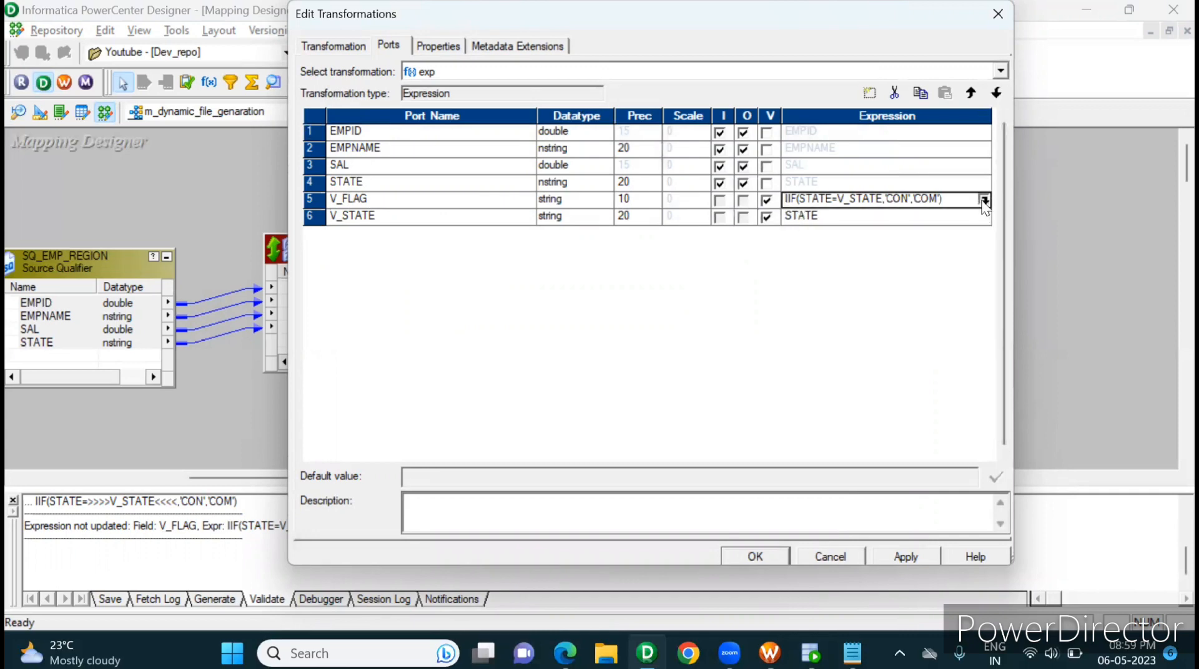
click(983, 199)
click(834, 428)
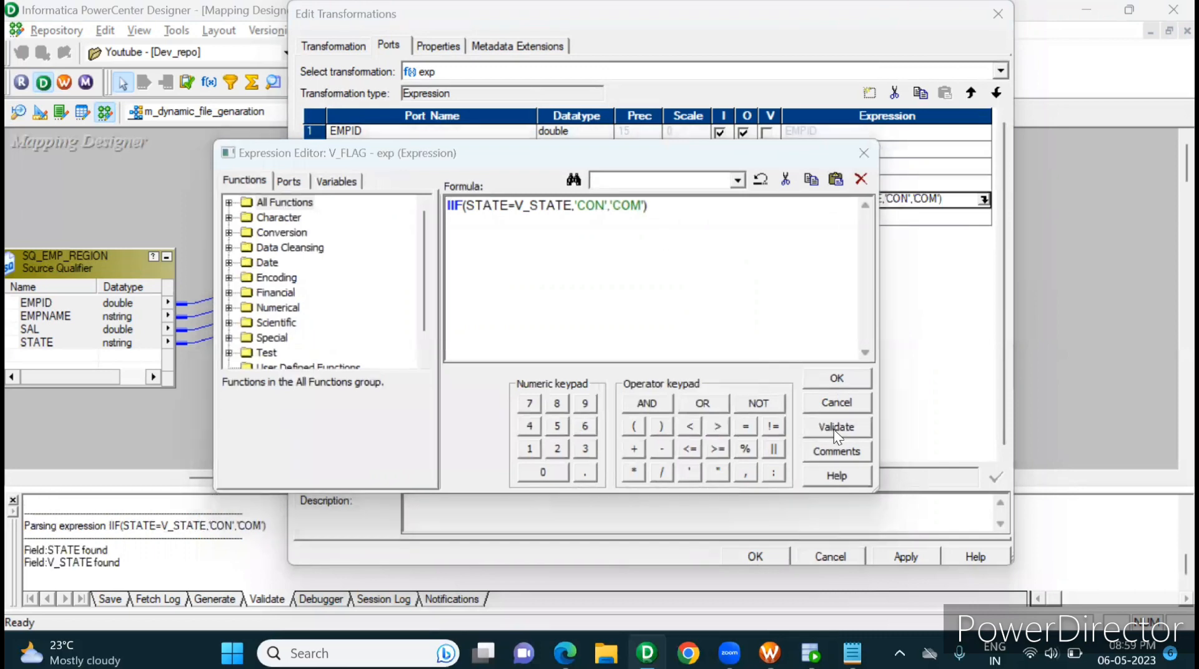
click(594, 373)
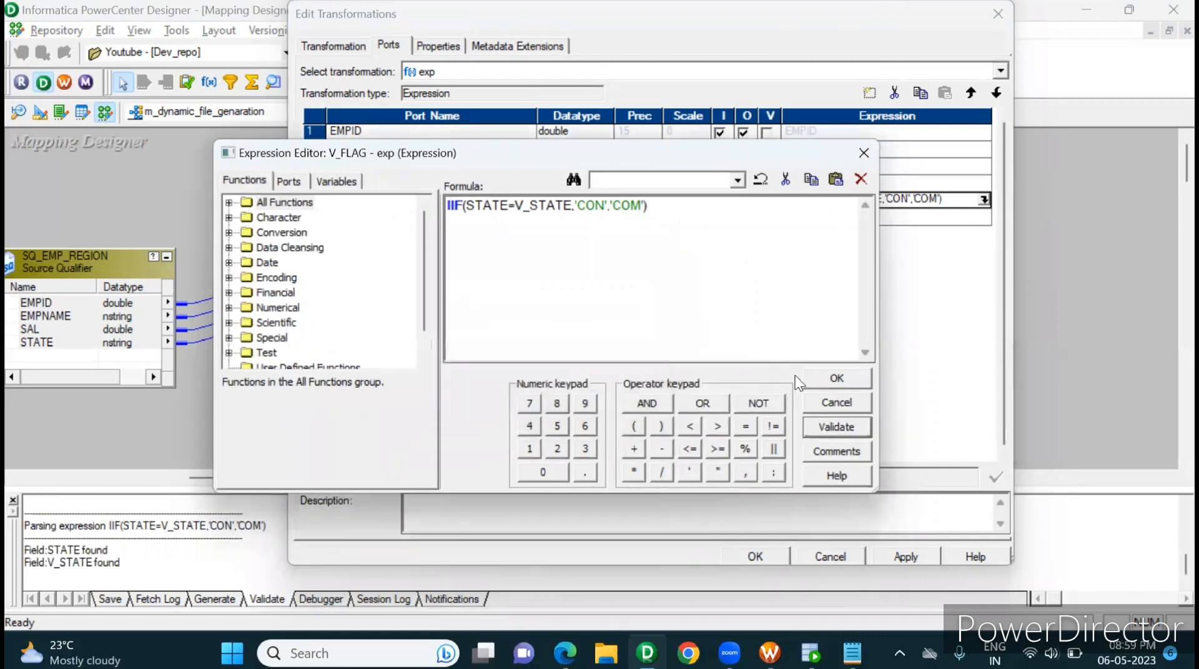
click(836, 378)
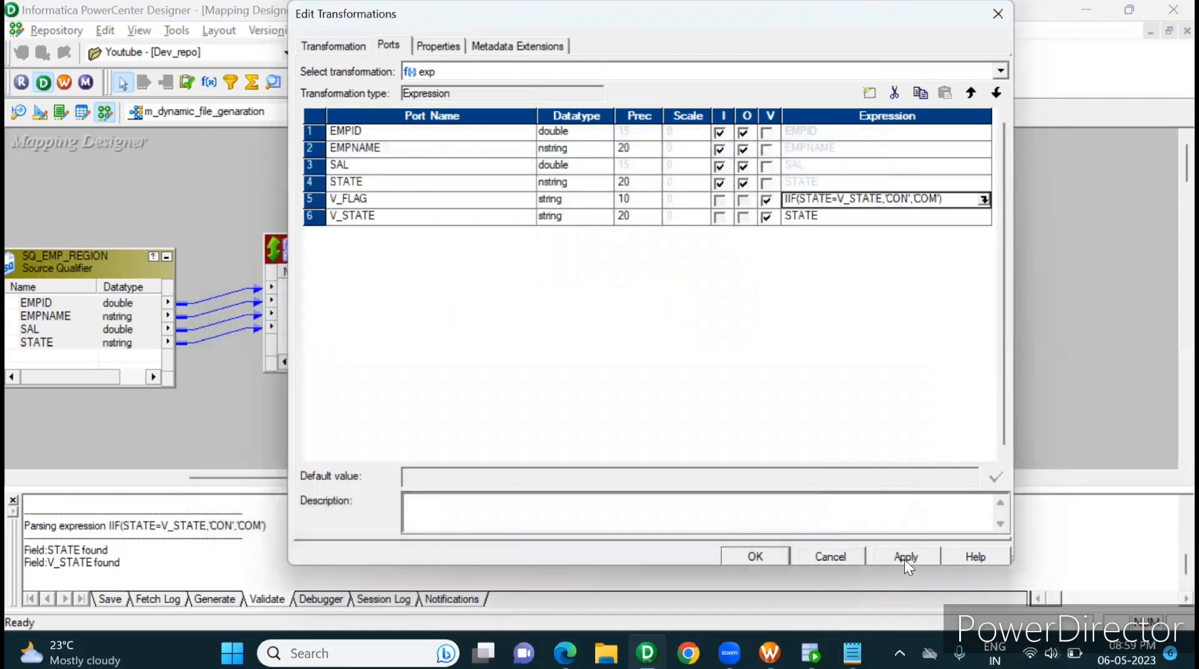
click(903, 557)
Step: Review how the V_FLAG formula and the V_STATE expression work together, including the CON and COM return values
click(976, 200)
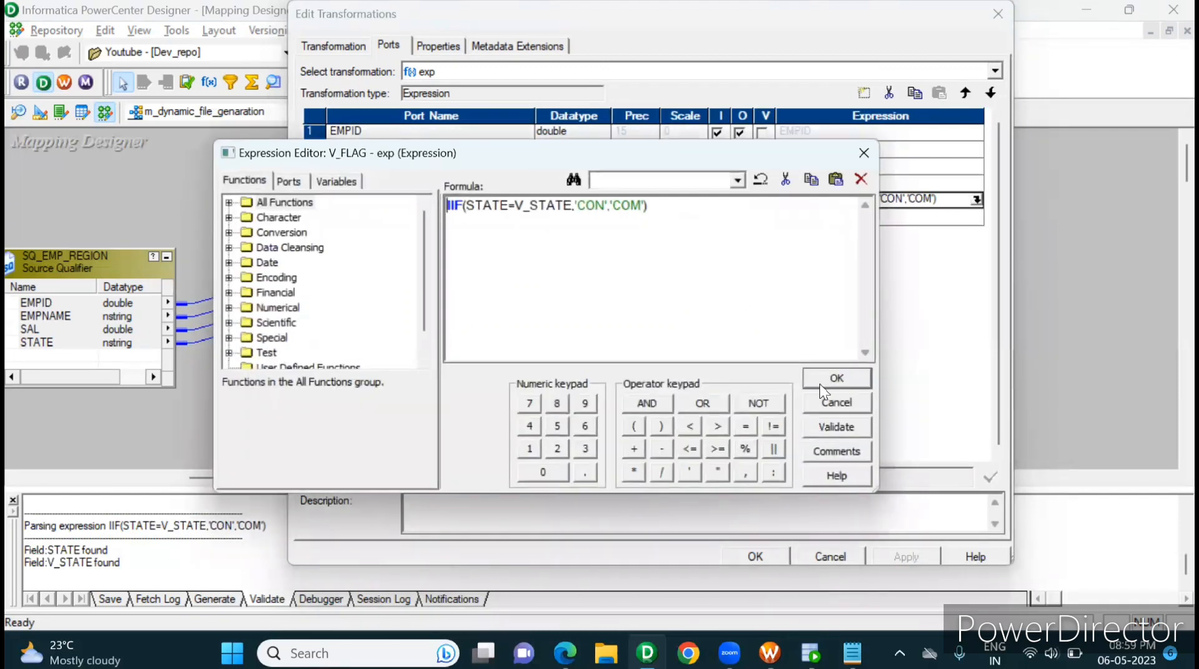
click(827, 402)
click(417, 223)
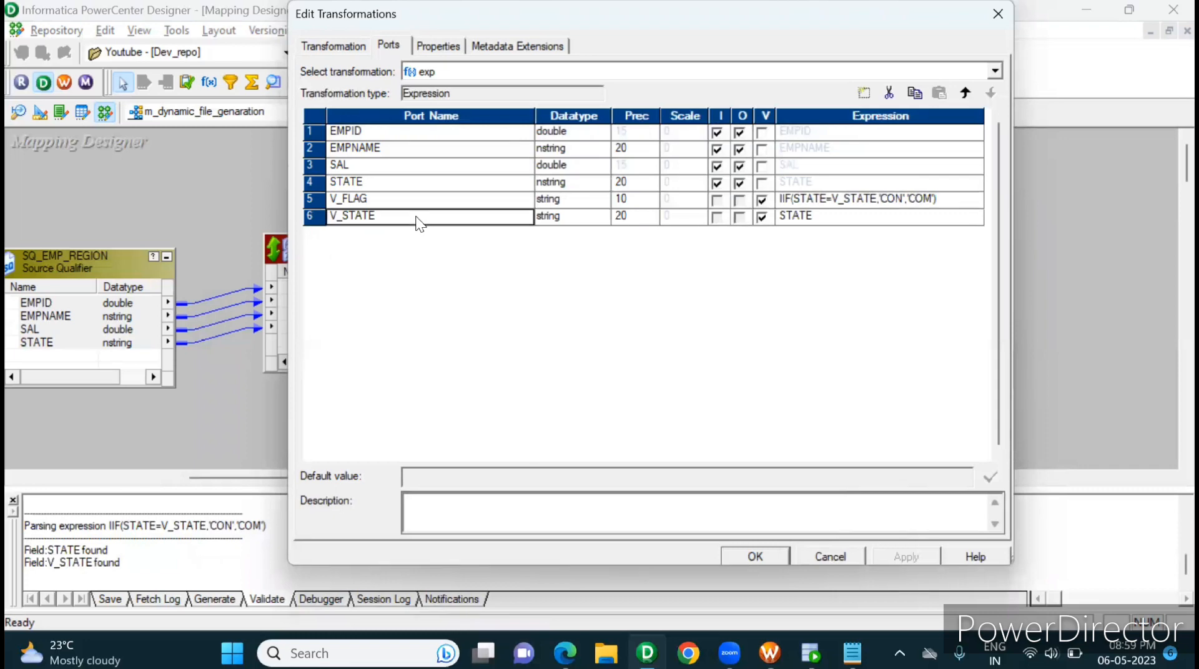
click(798, 217)
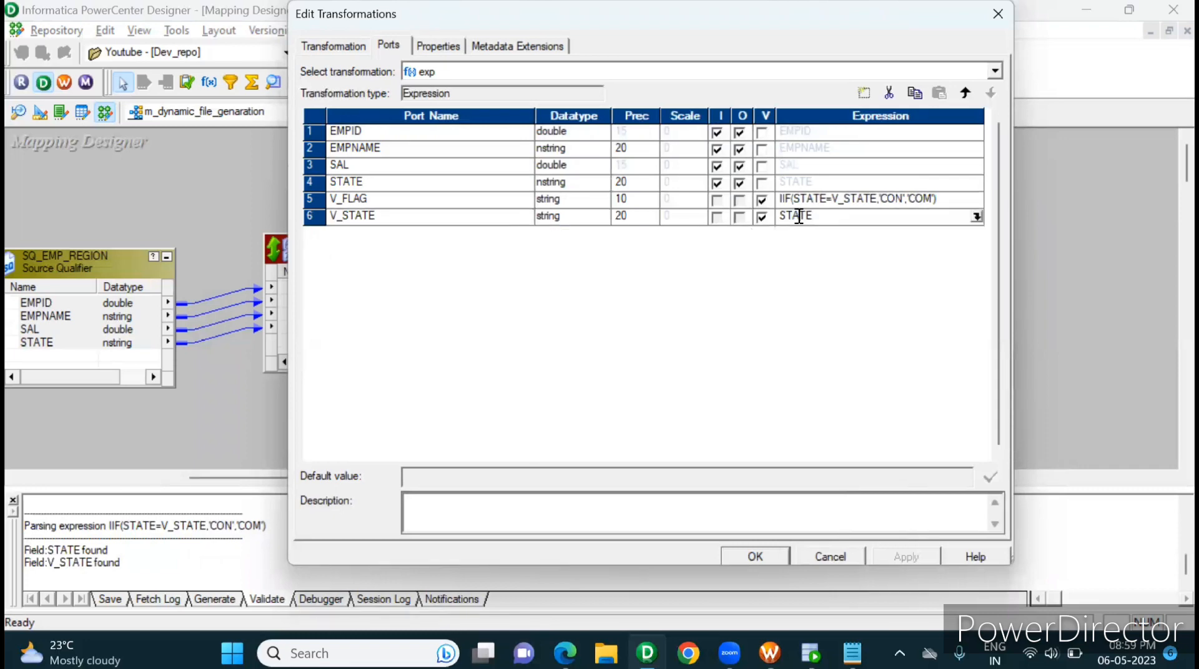
double_click(799, 218)
click(975, 201)
click(975, 200)
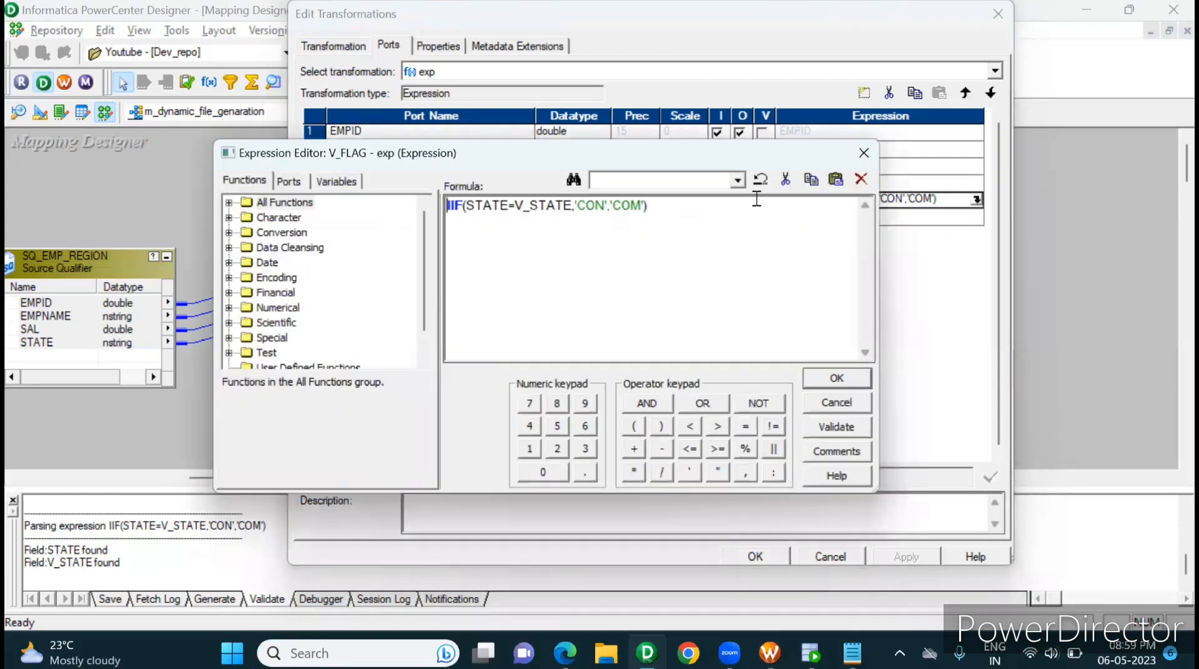
drag(575, 206, 642, 206)
click(822, 381)
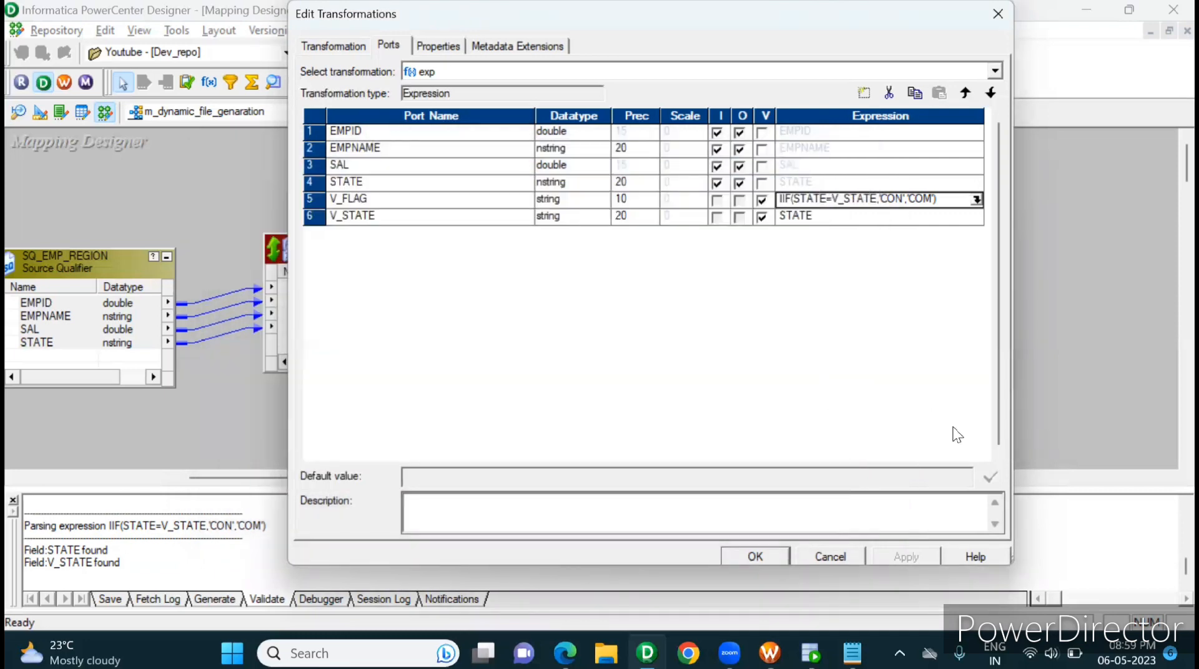
click(457, 224)
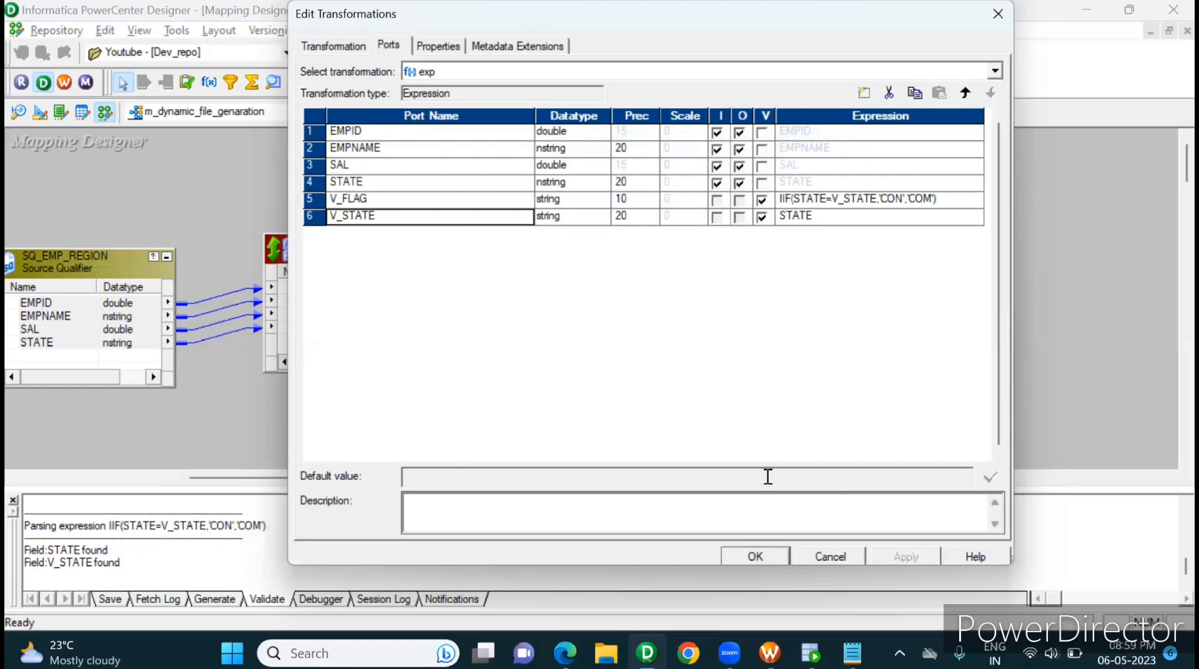
Step: Save the mapping with the edited exp ports and close the output window
click(746, 556)
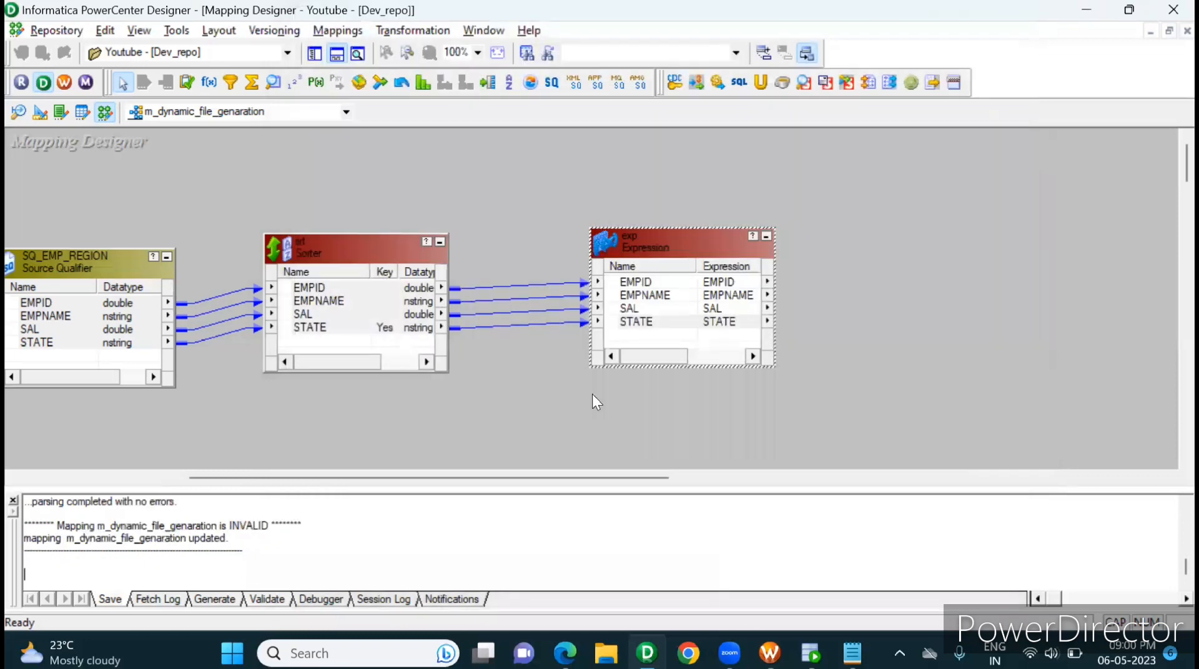
click(14, 500)
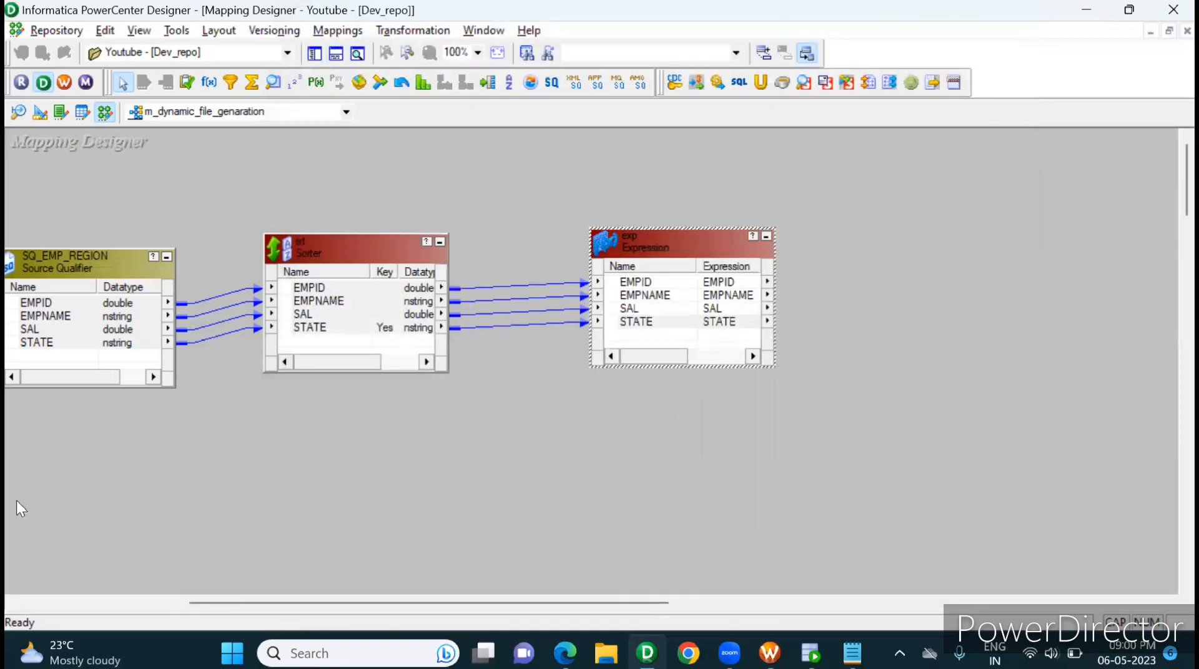
Step: Add an output-only port named O_FLAG below V_STATE in the exp Expression
double_click(685, 321)
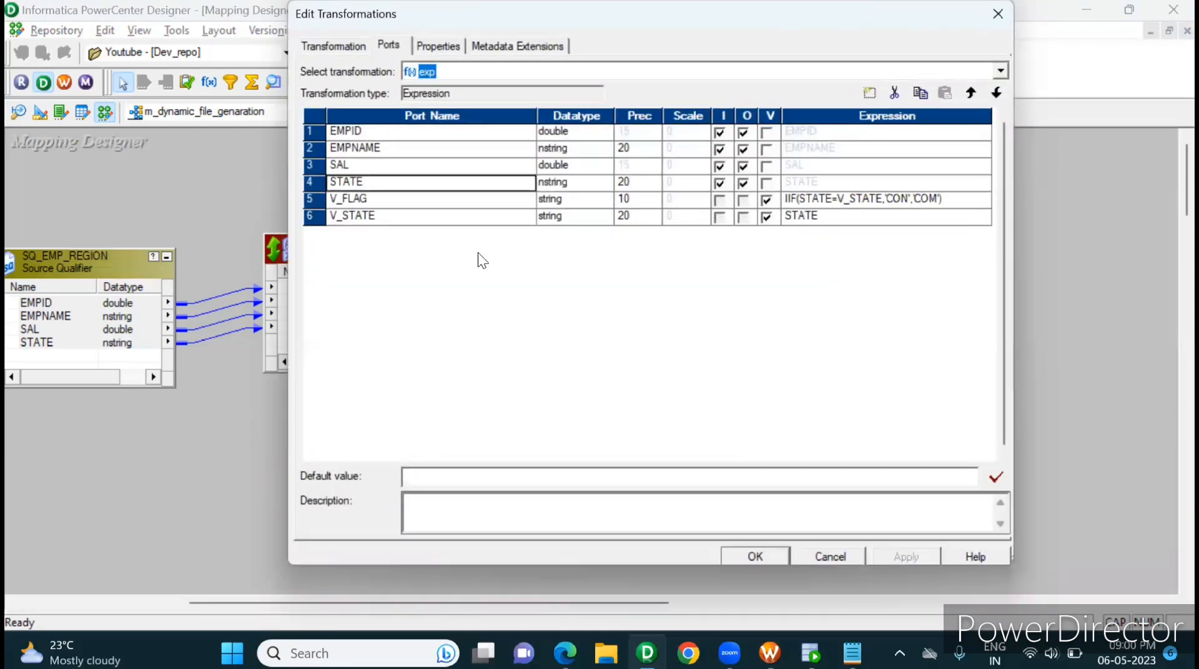
click(451, 217)
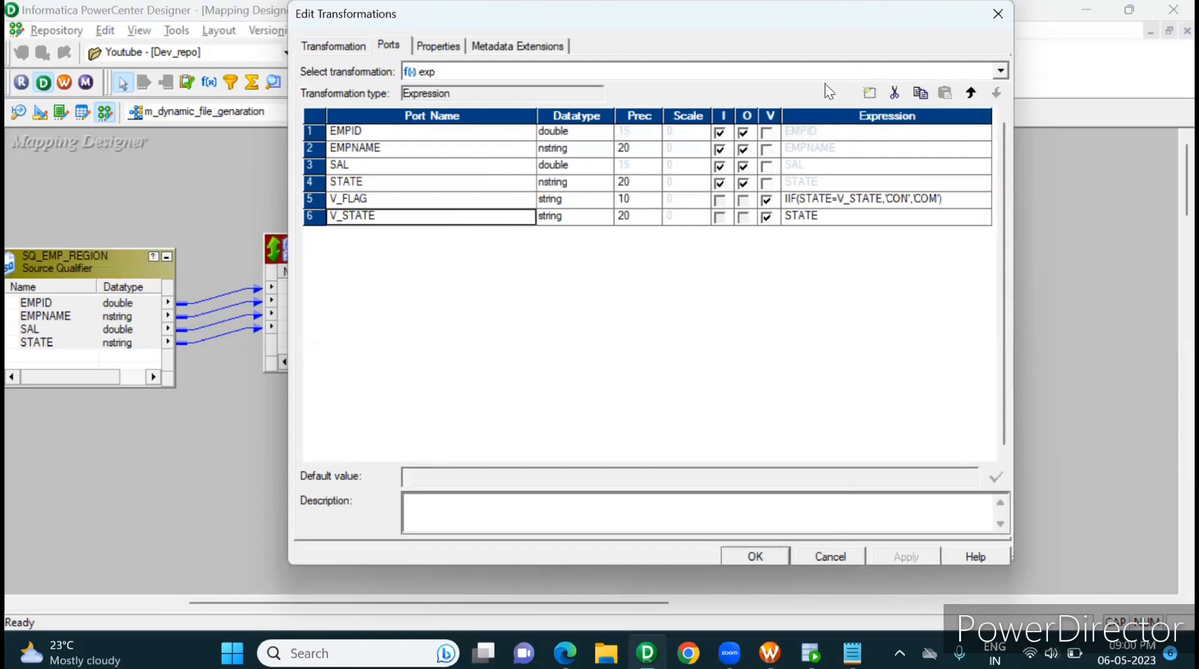
click(869, 103)
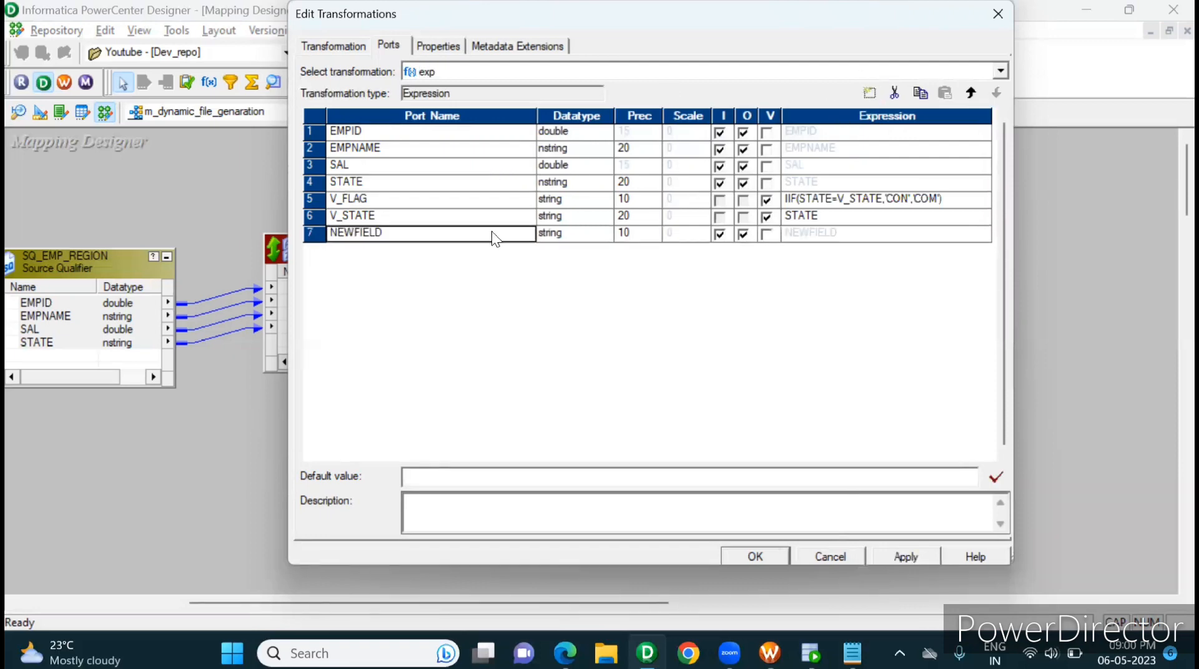
click(339, 231)
text(O)
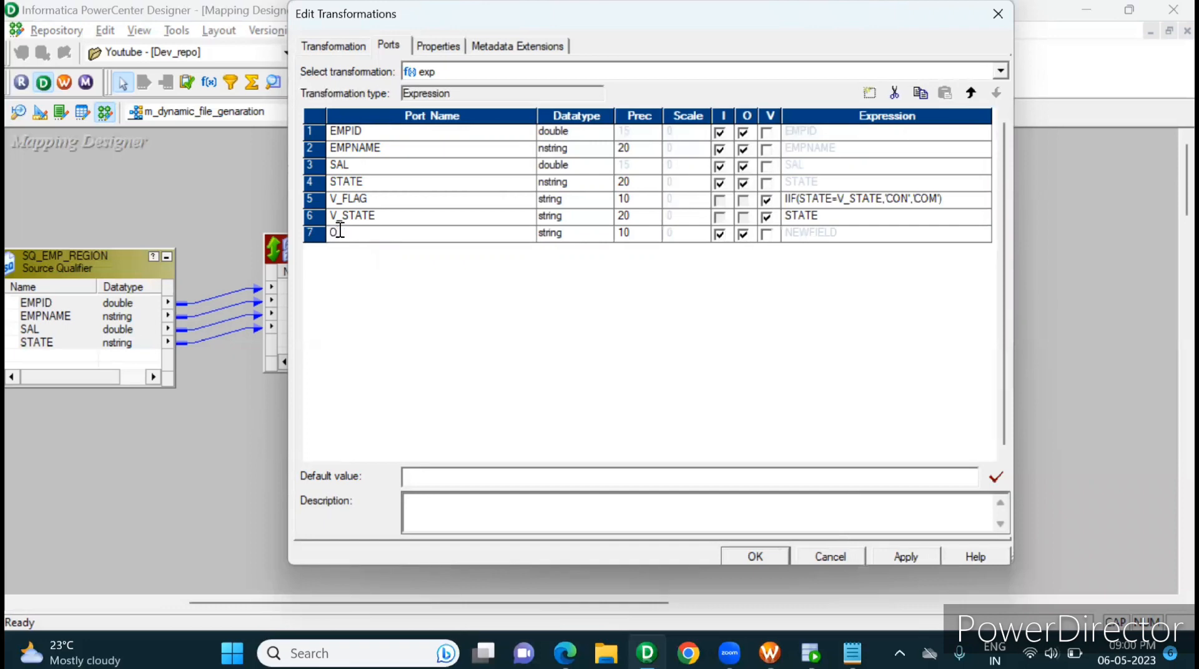
text(_FLAG)
click(724, 238)
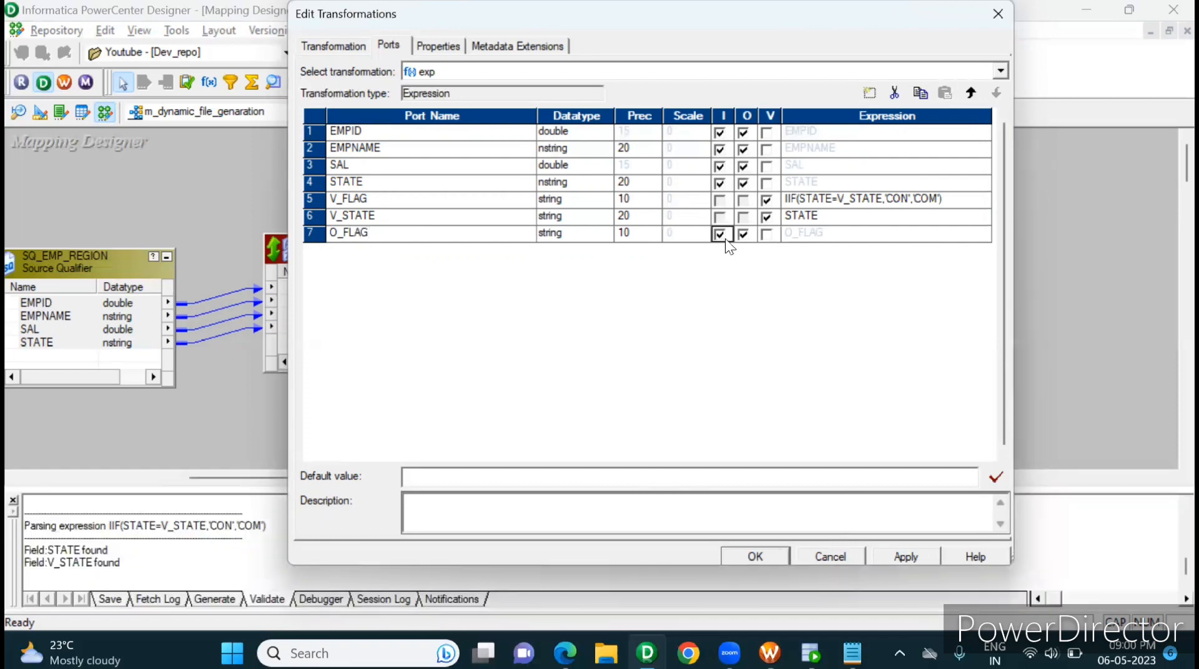
click(723, 236)
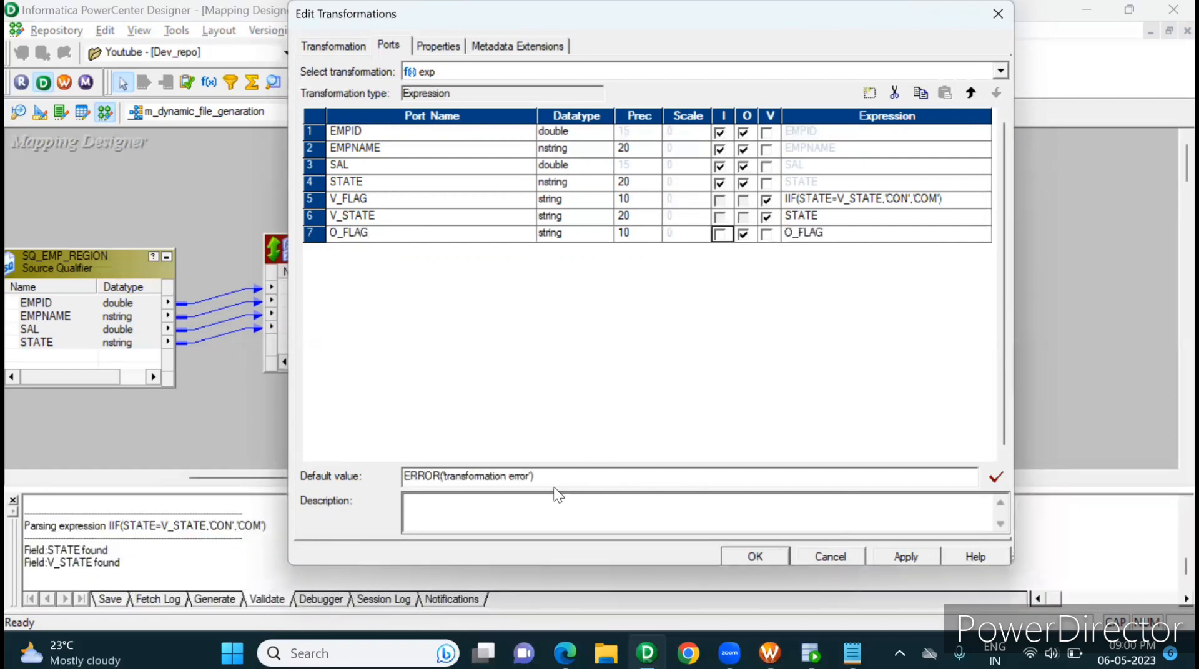
Step: Clear O_FLAG's default value, set its expression to V_FLAG and confirm the exp changes
drag(535, 476, 278, 470)
key(BackSpace)
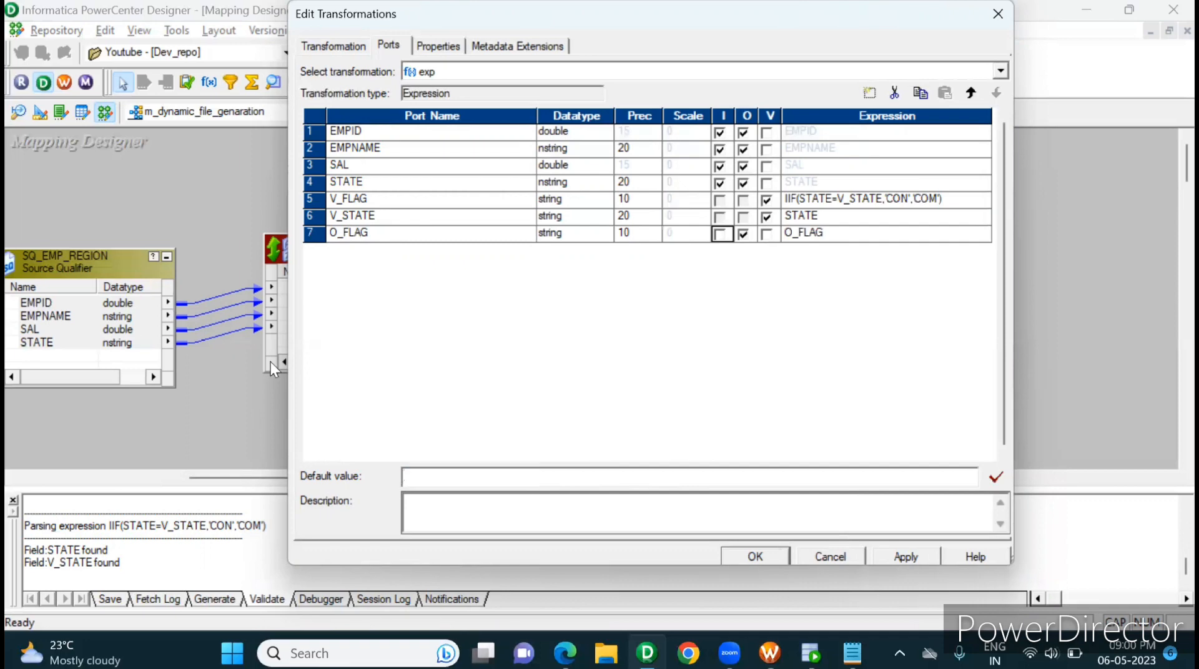
click(360, 200)
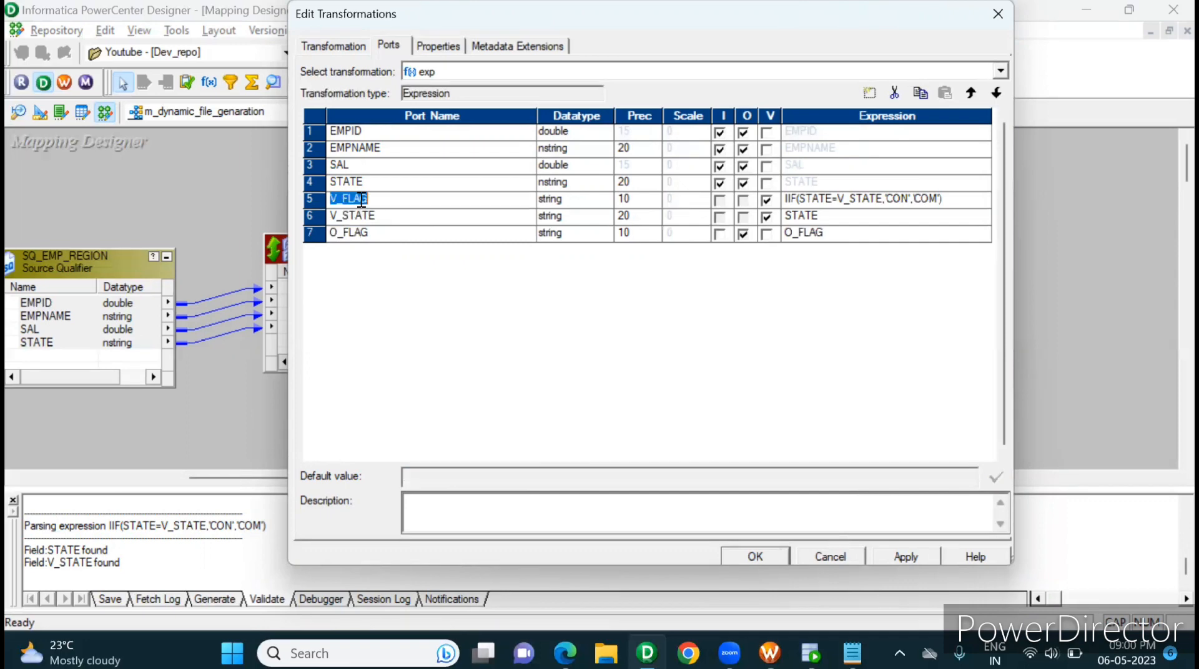
click(797, 235)
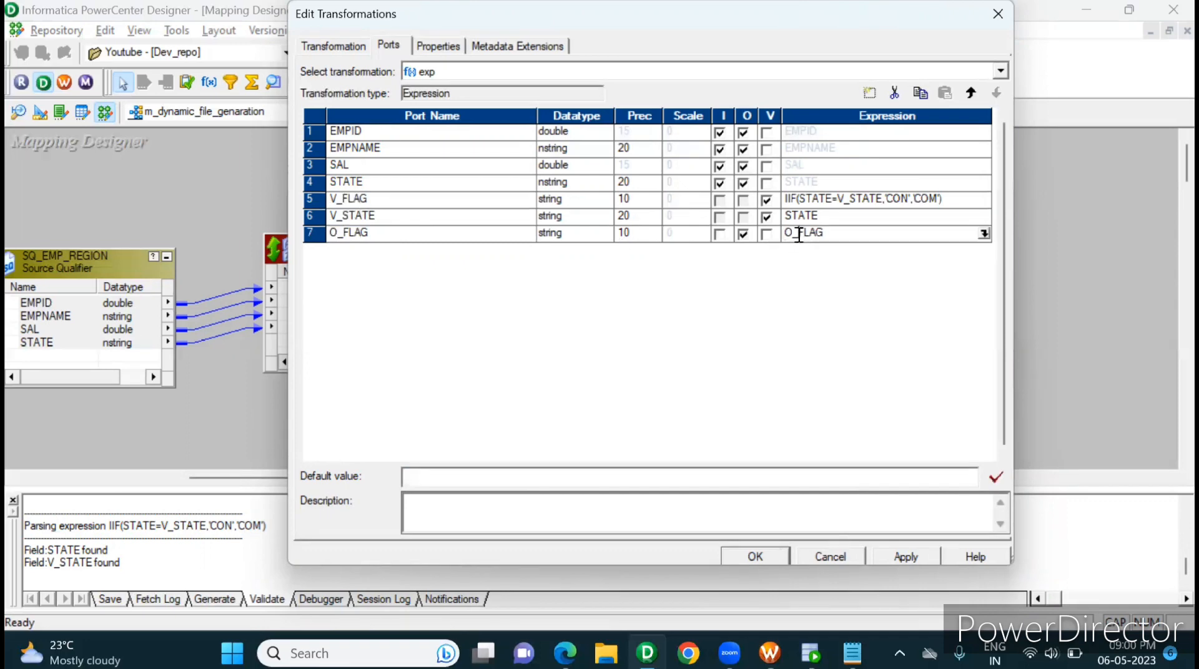
text(V_FLAG)
click(904, 549)
click(755, 555)
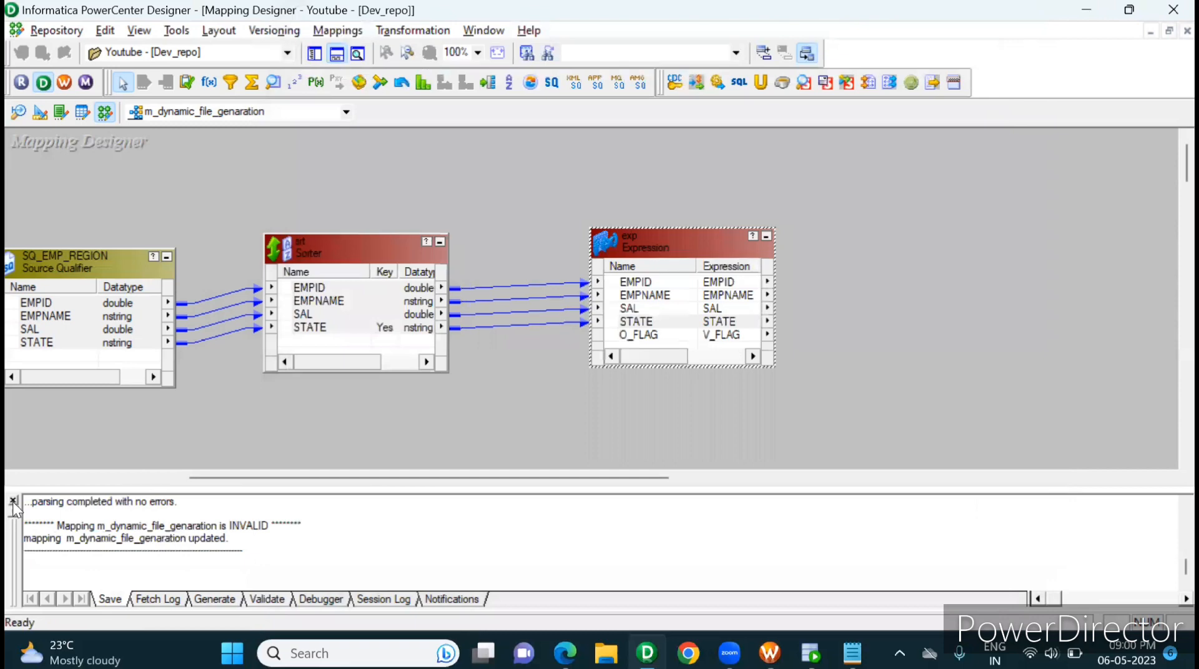
click(12, 500)
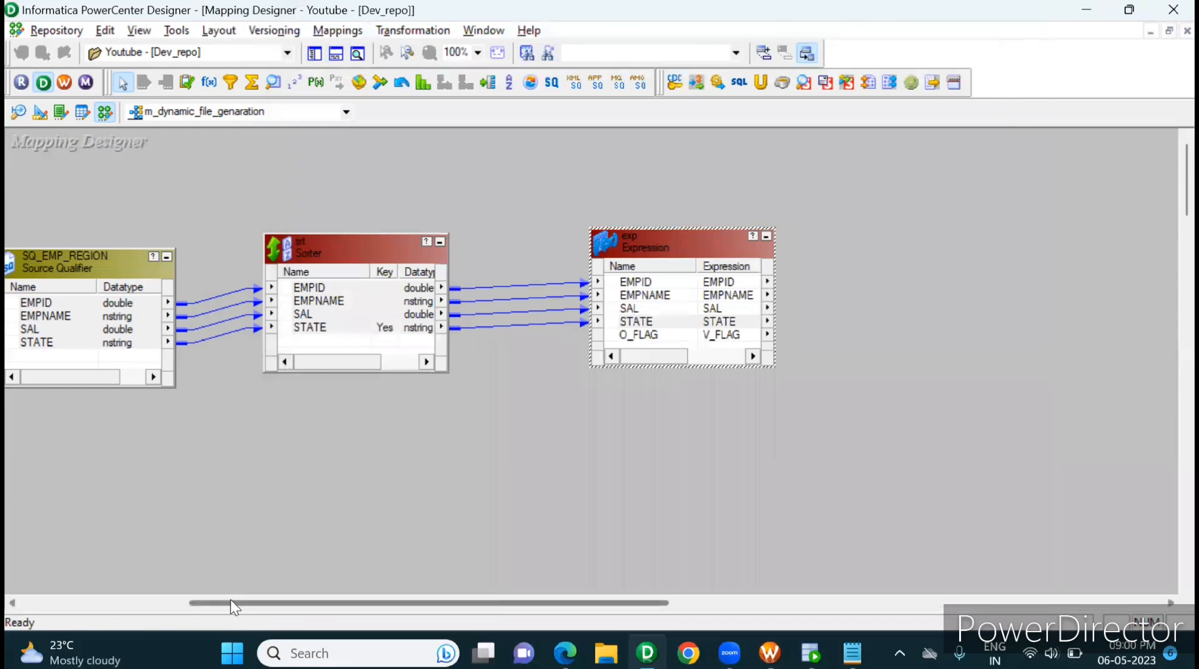
Step: Create a Transaction Control transformation named TCL in the mapping
drag(231, 601, 389, 602)
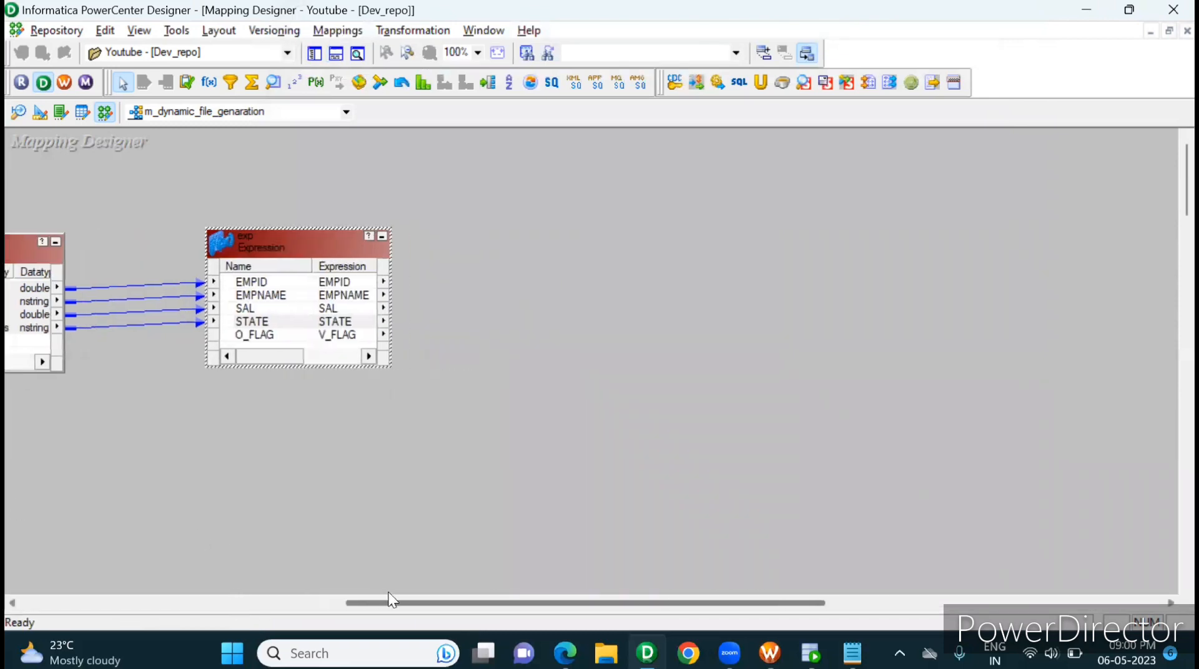
click(396, 35)
click(414, 79)
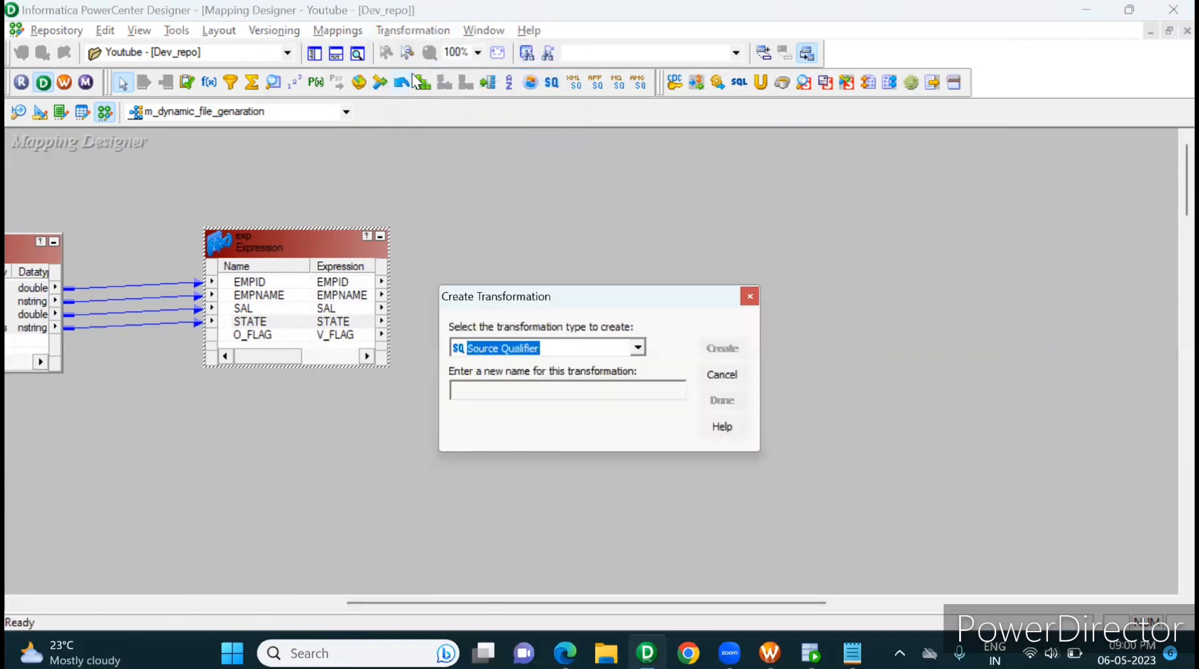
key(t)
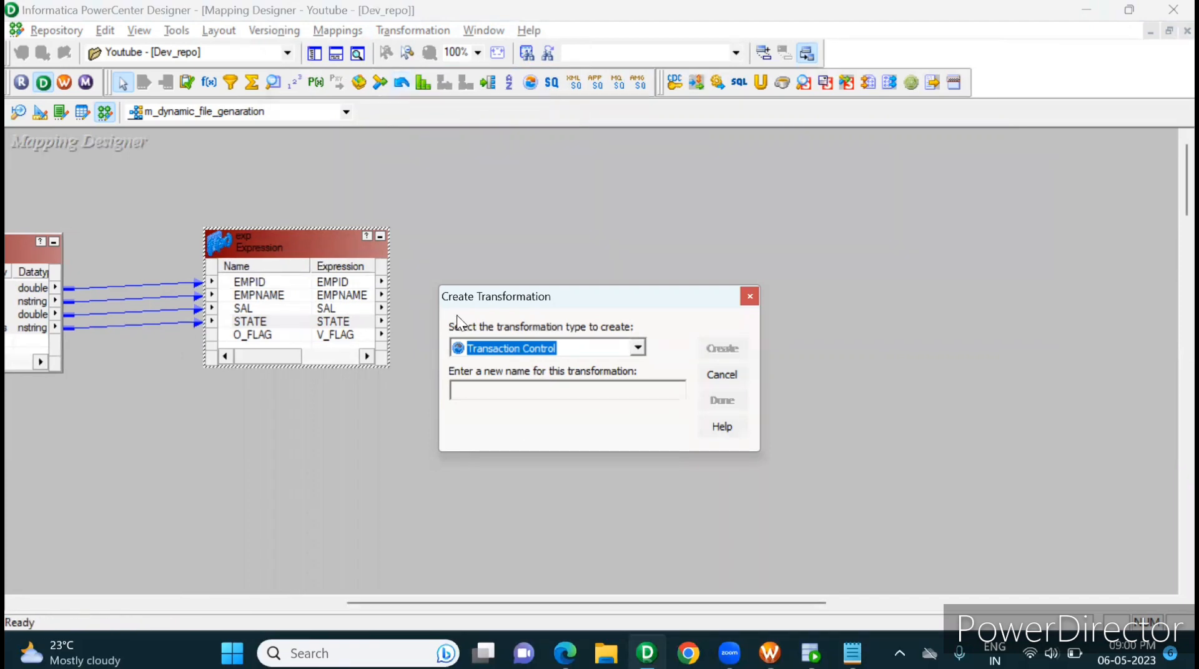
click(489, 388)
text(tcl)
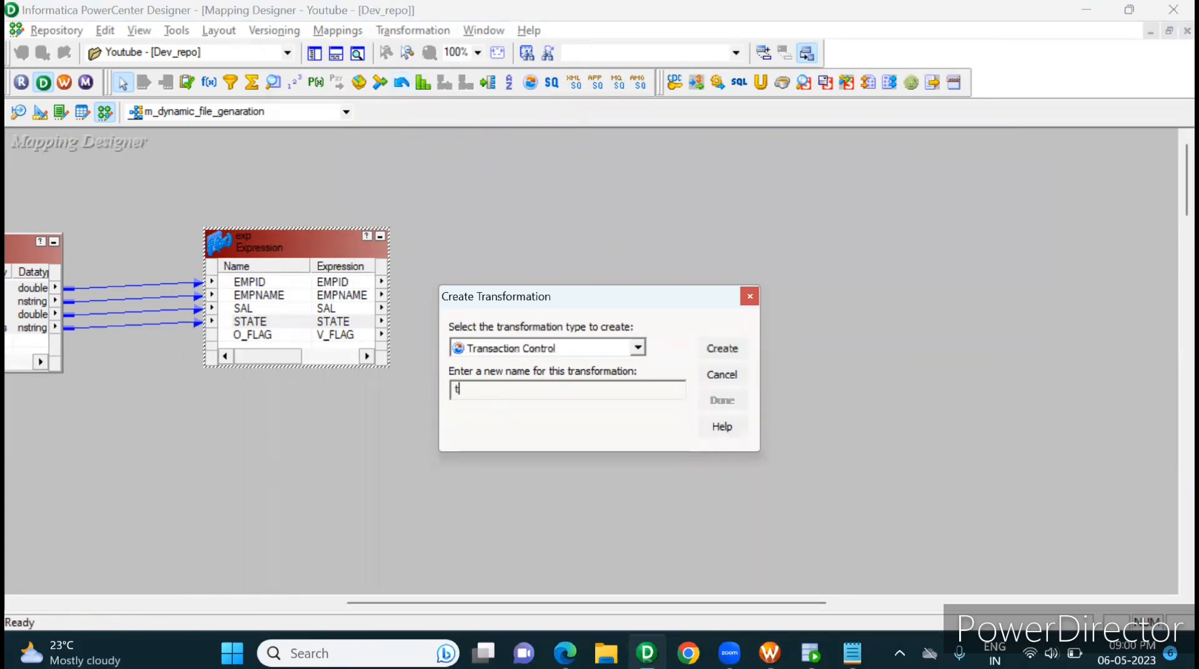
key(BackSpace)
key(BackSpace)
key(BackSpace)
text(tcl)
key(BackSpace)
key(BackSpace)
key(BackSpace)
key(Caps_Lock)
text(TCL)
click(732, 348)
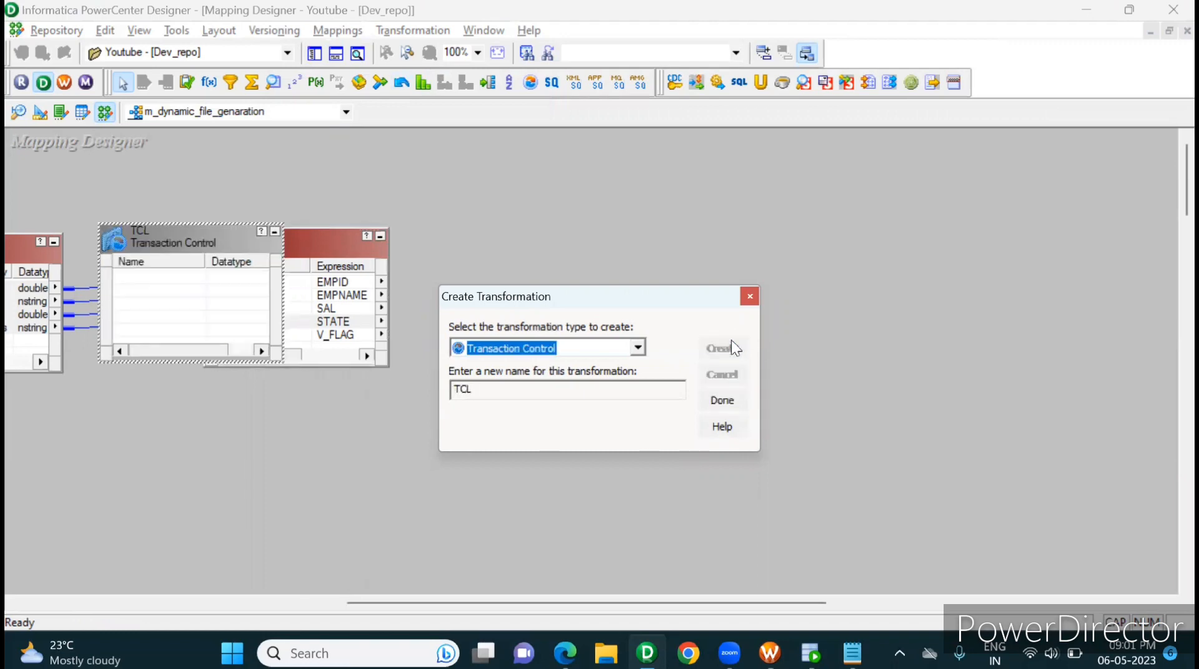
Step: Place TCL to the right of the exp Expression and link all five exp ports from EMPID to O_FLAG into it
click(718, 400)
drag(520, 227, 678, 240)
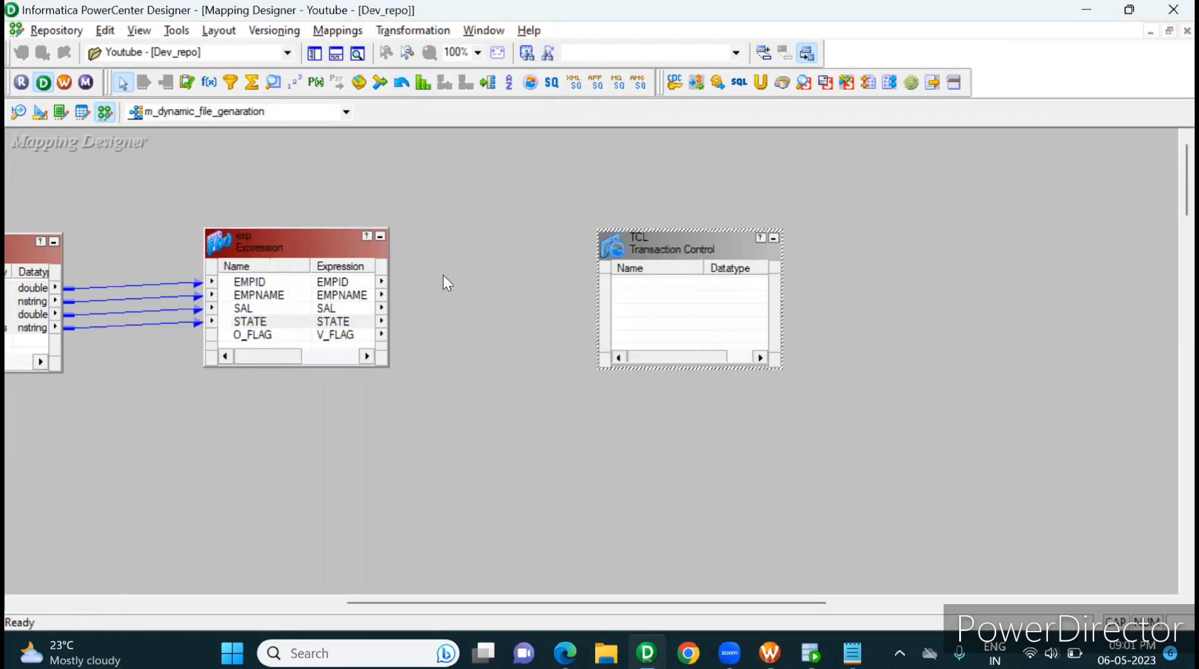
click(281, 273)
click(282, 279)
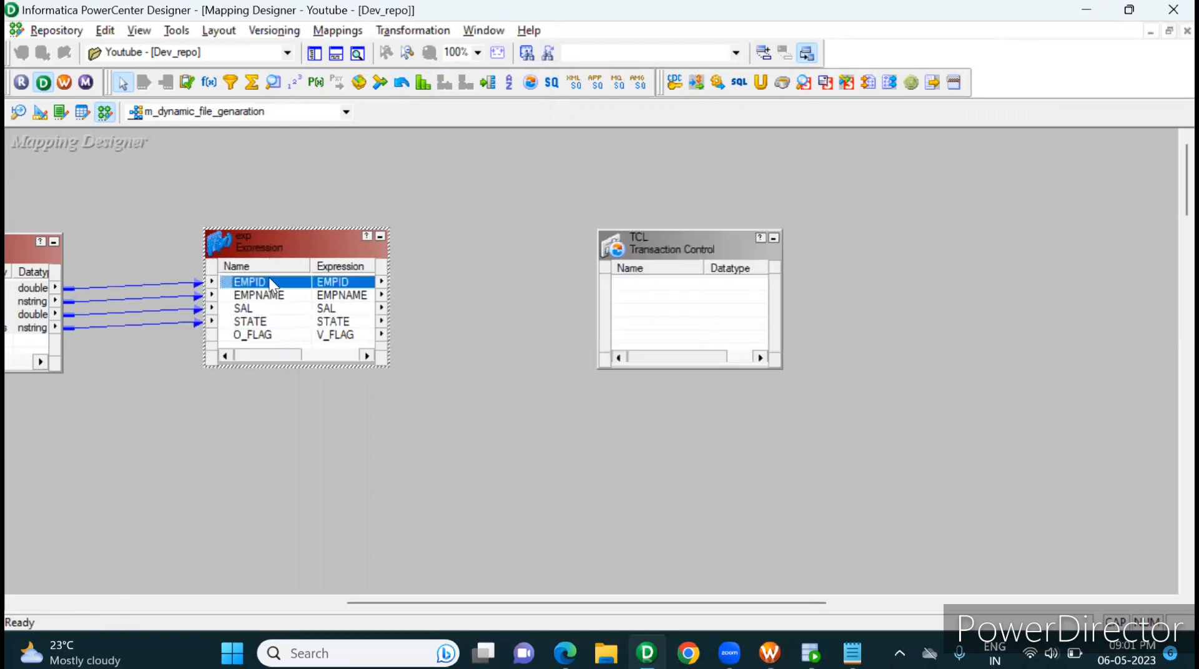
right_click(292, 284)
click(327, 291)
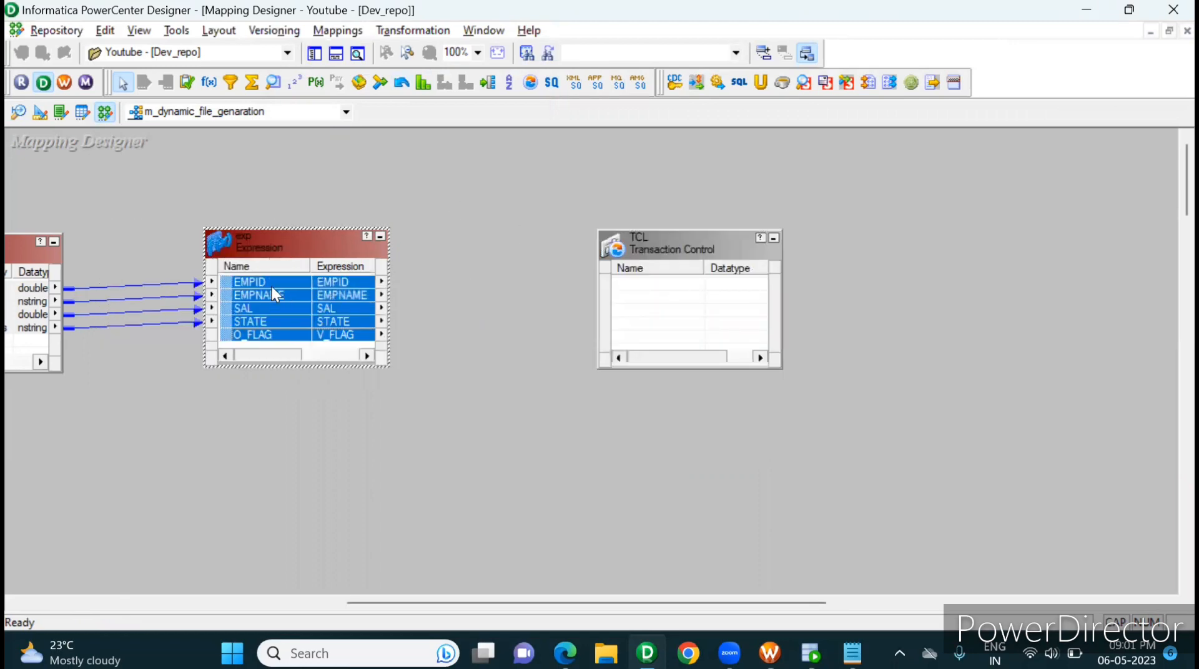
drag(254, 282, 670, 281)
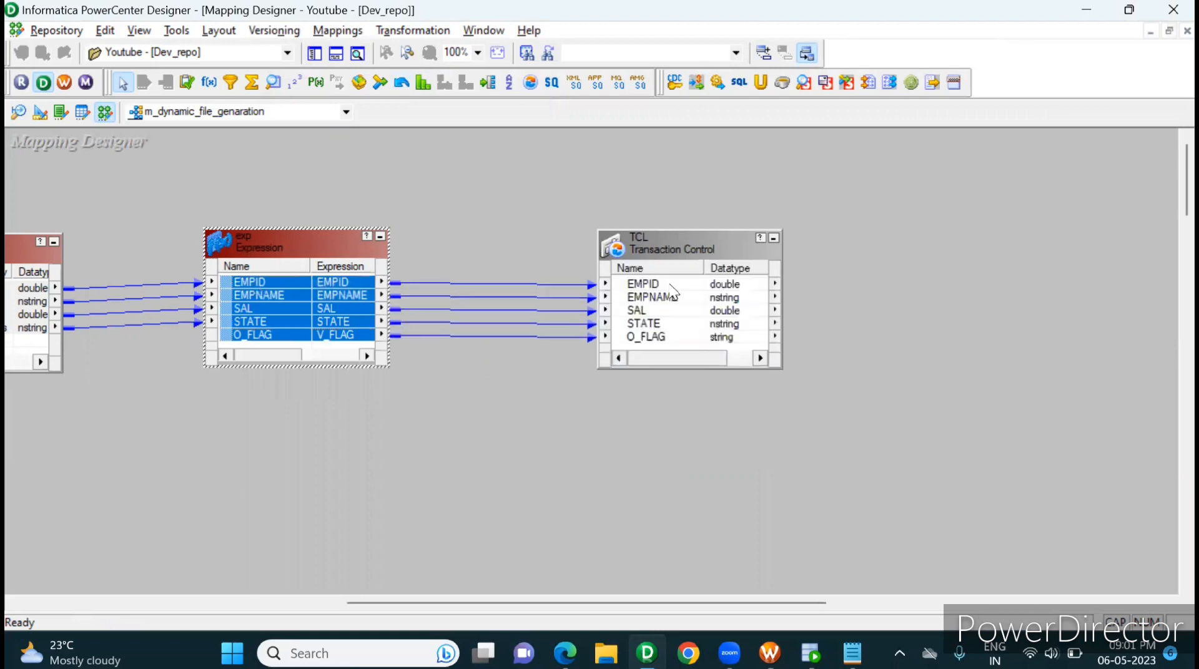
Step: Replace TCL's Transaction Control Condition with iif(O_FLAG='COM',TC_COMMIT_BEFORE,TC_CONTINUE_TRANSACTION), copied from the Notepad notes
double_click(673, 292)
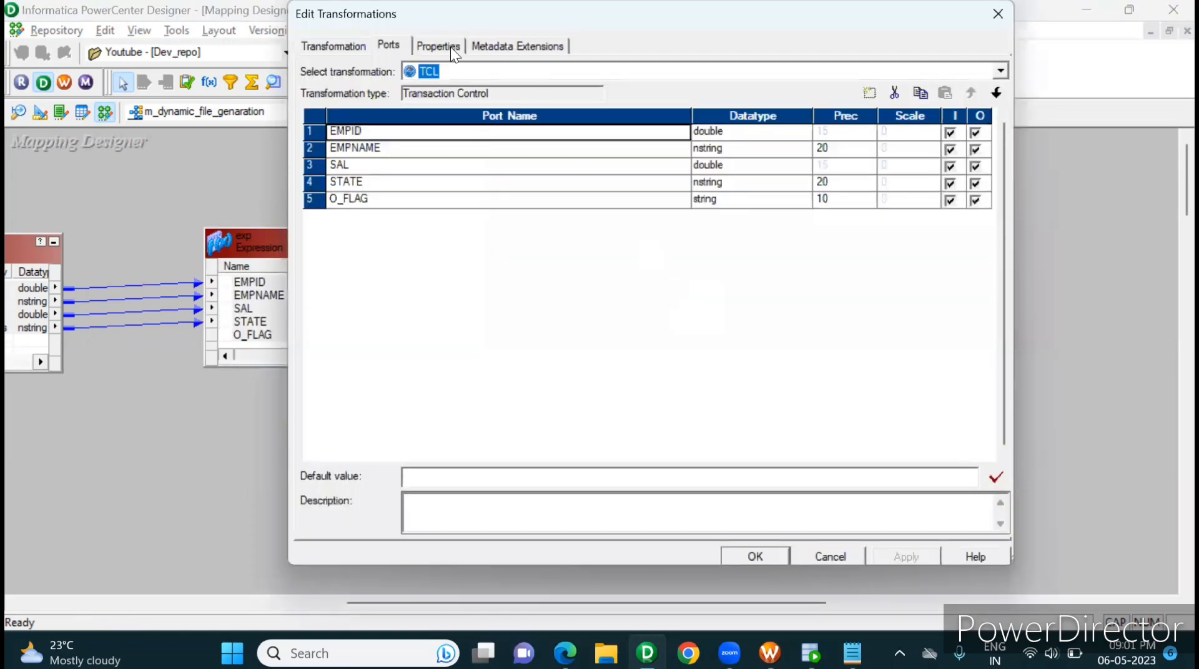
click(439, 46)
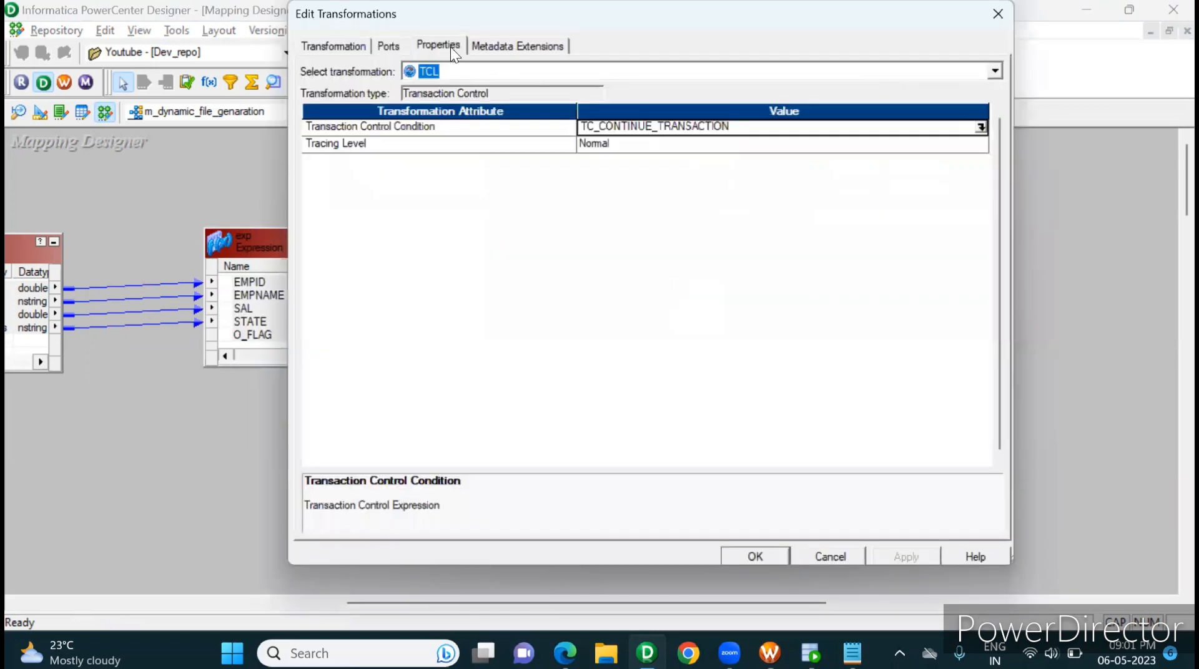
click(981, 128)
key(ctrl+a)
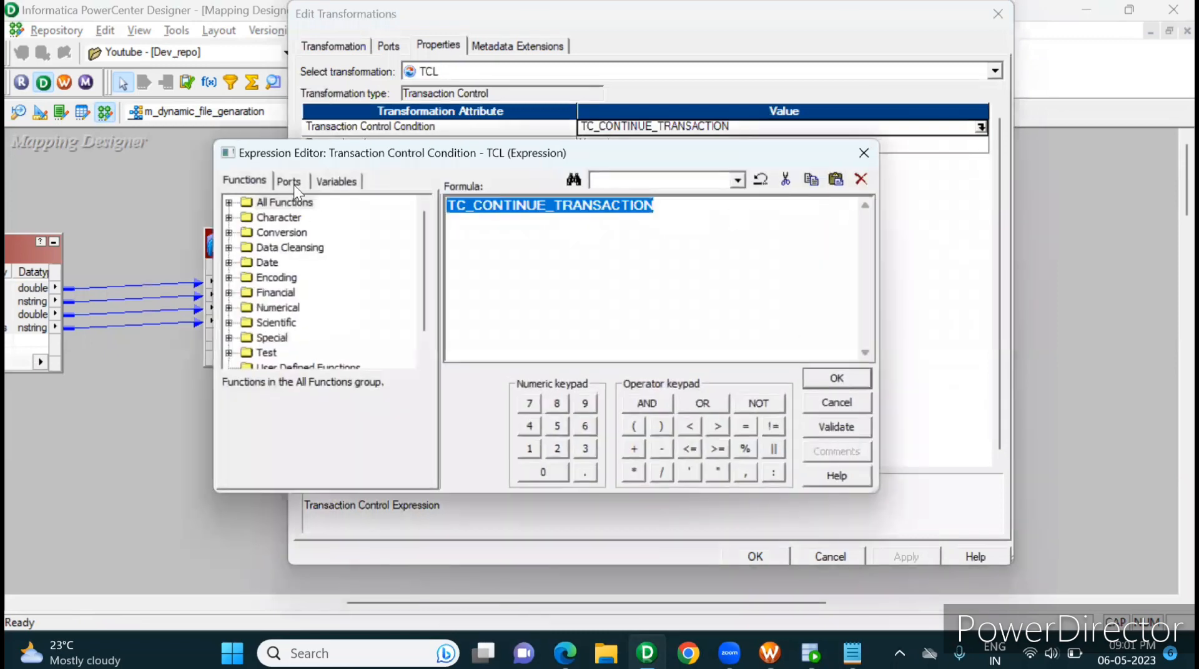
key(Delete)
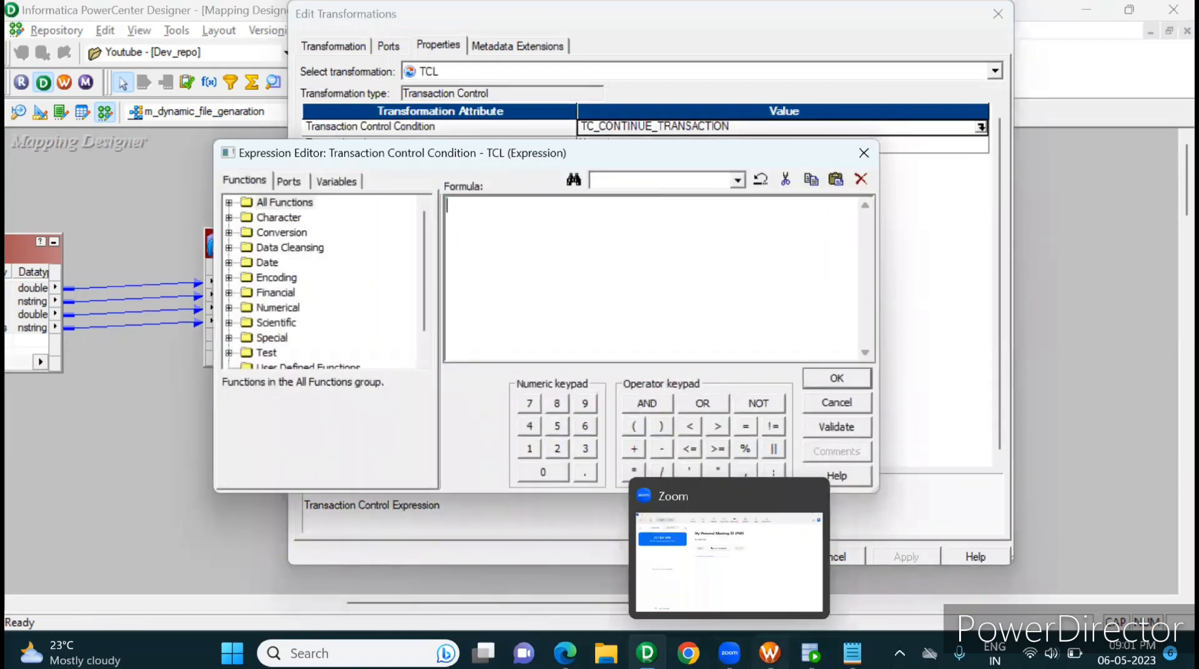
mouse_move(810, 654)
click(852, 653)
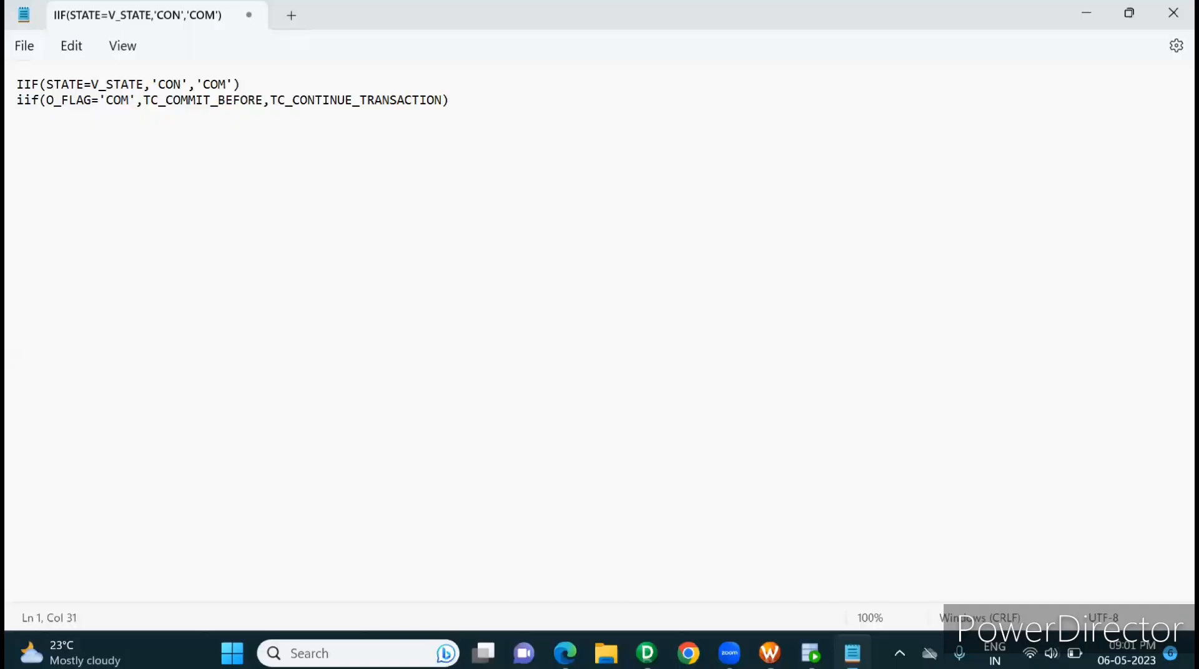
triple_click(27, 111)
key(ctrl+c)
key(alt+Tab)
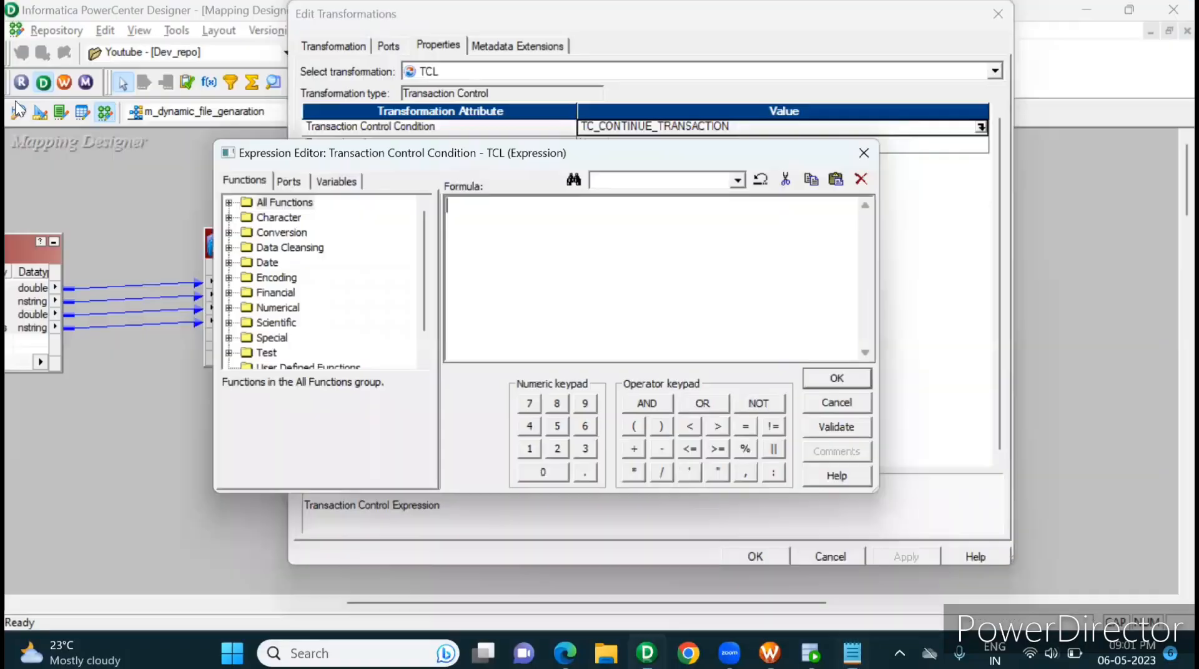
key(ctrl+v)
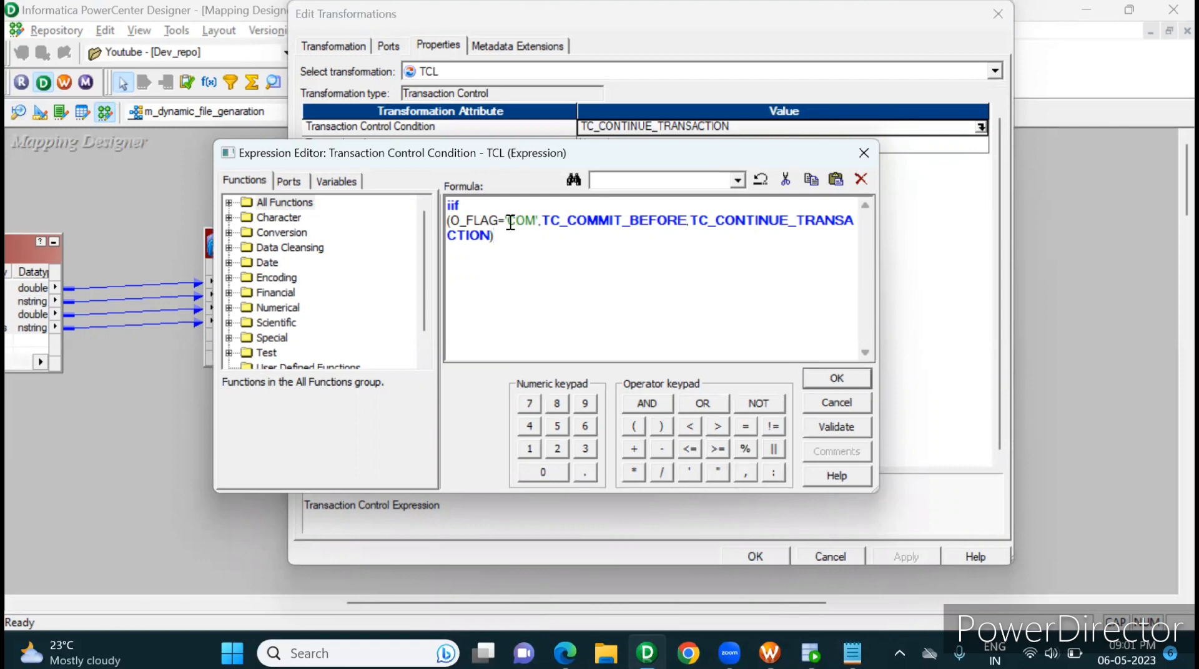
Step: Review the condition's commit and continue branches against the STATE values of the emp_region rows in Oracle SQL Developer
drag(506, 222, 537, 223)
drag(540, 222, 490, 235)
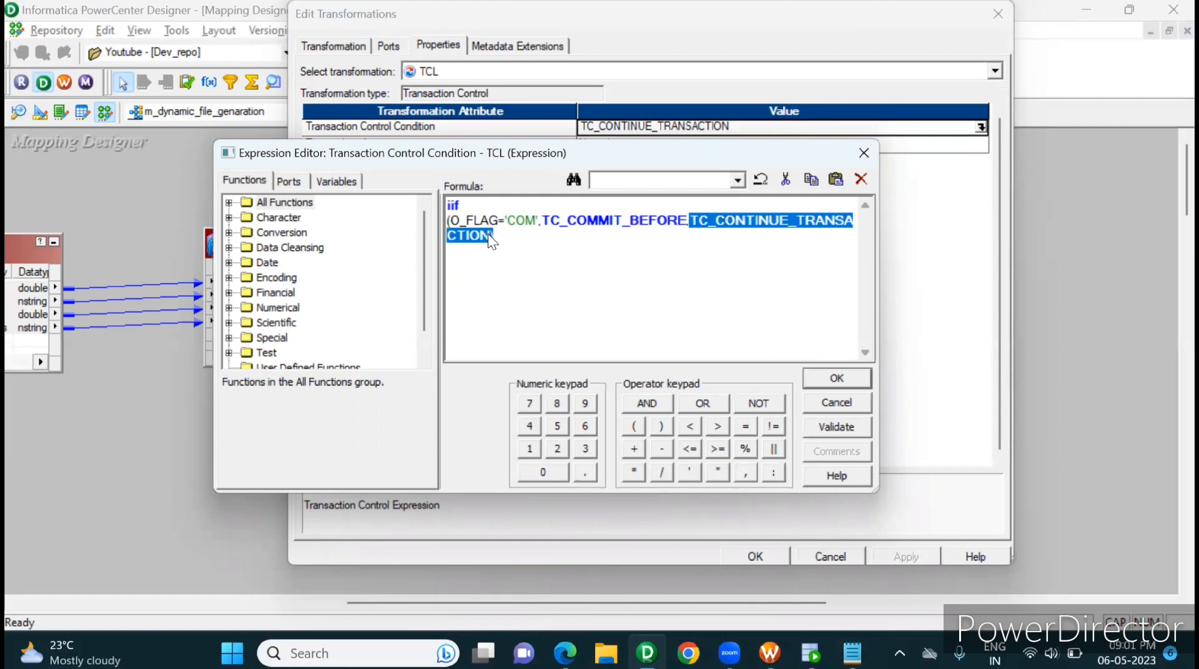
click(811, 653)
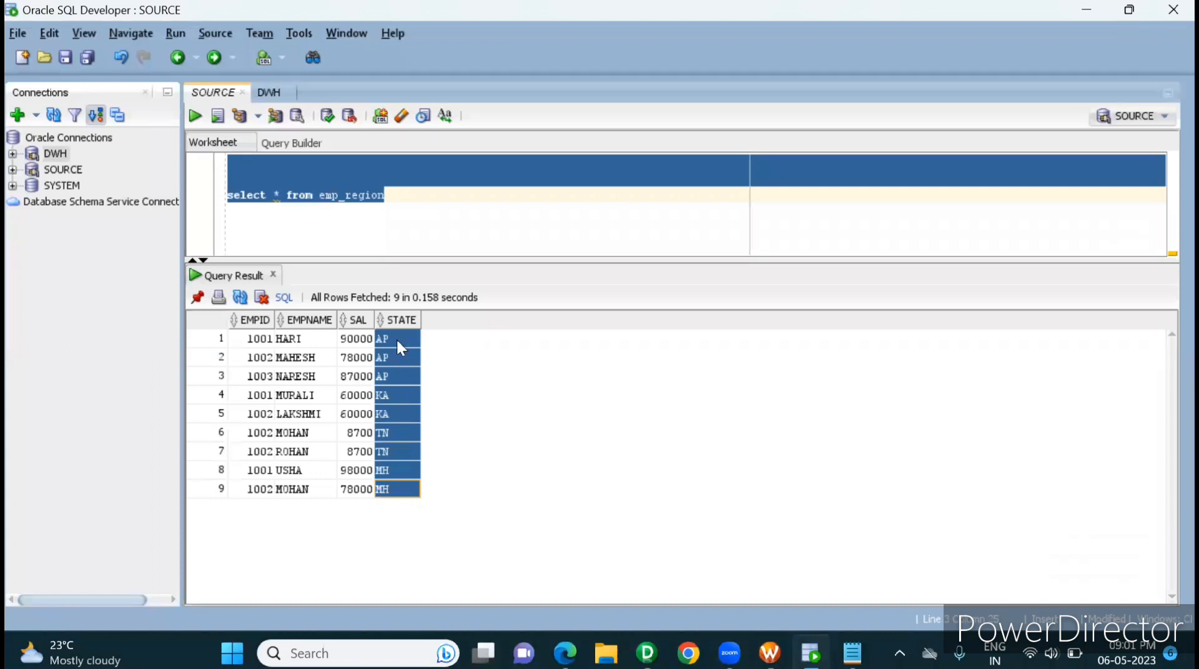
click(397, 340)
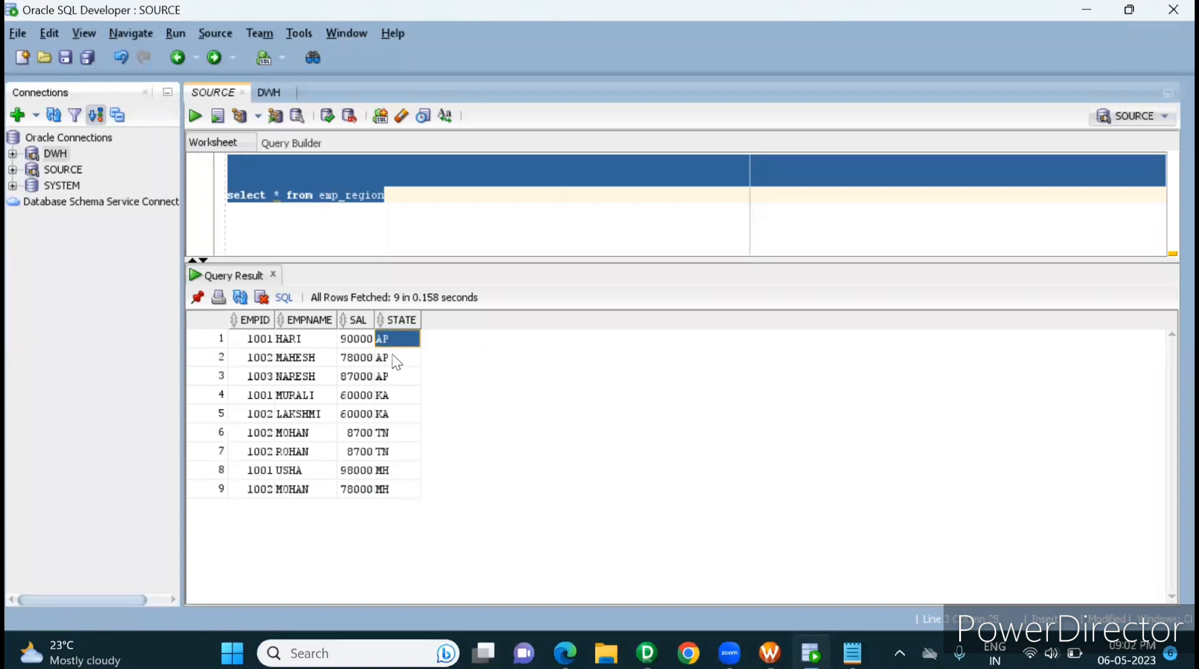
click(395, 361)
key(Down)
key(Up)
key(Down)
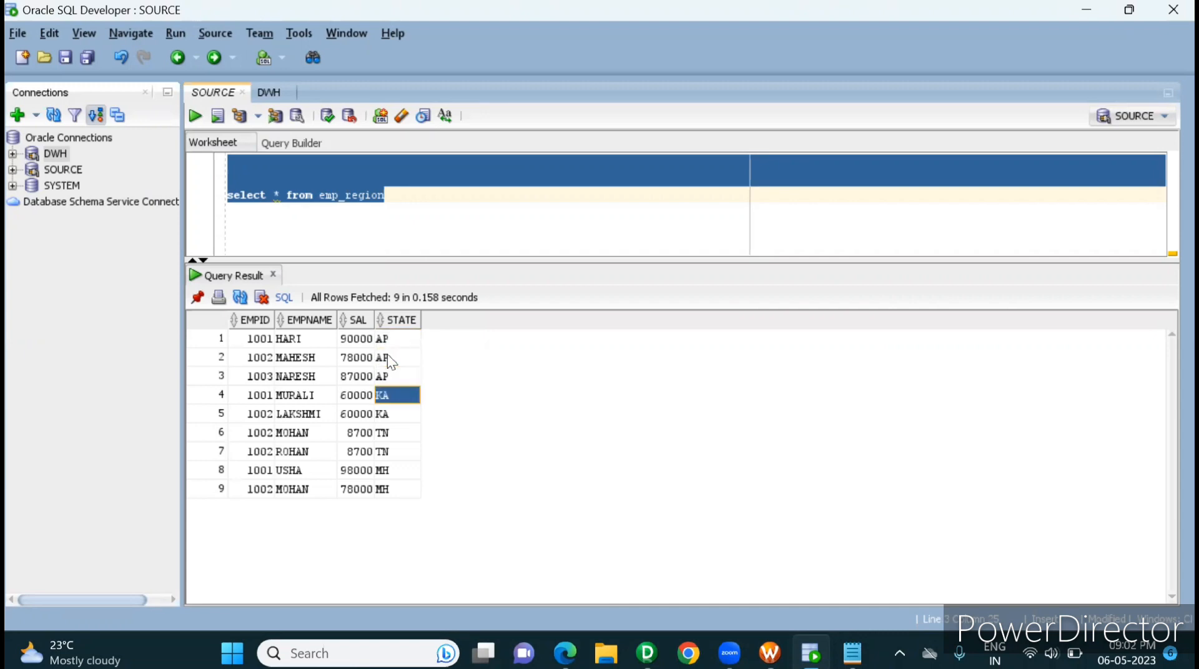
key(Up)
key(shift+Left)
key(shift+Left)
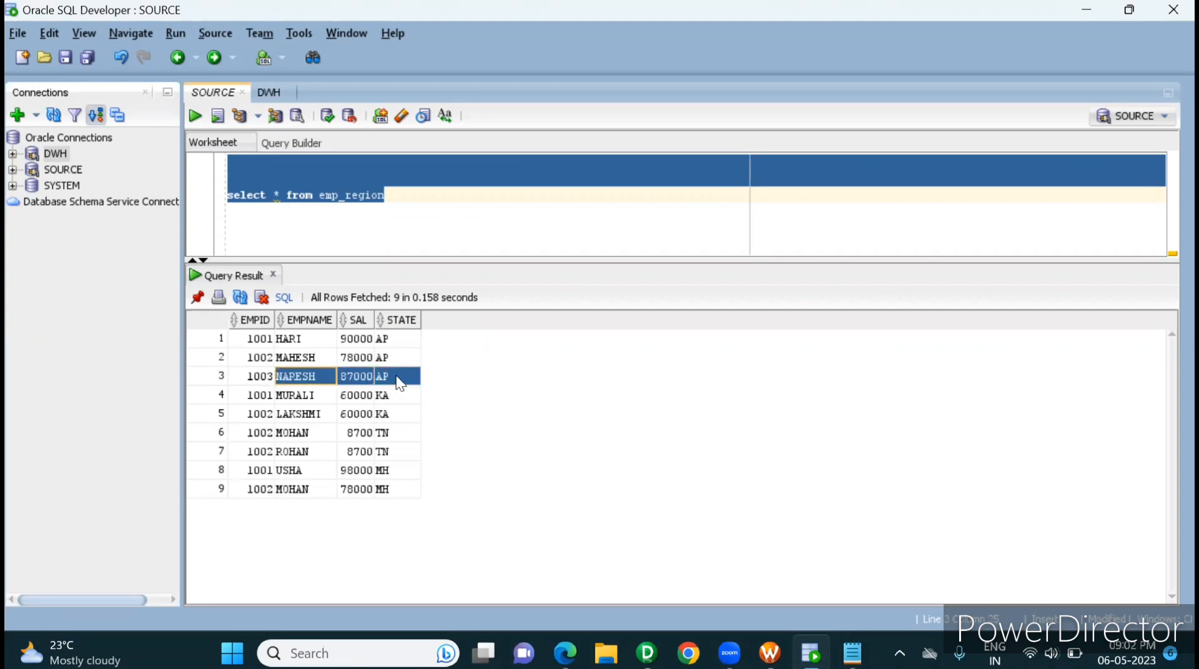
key(shift+Left)
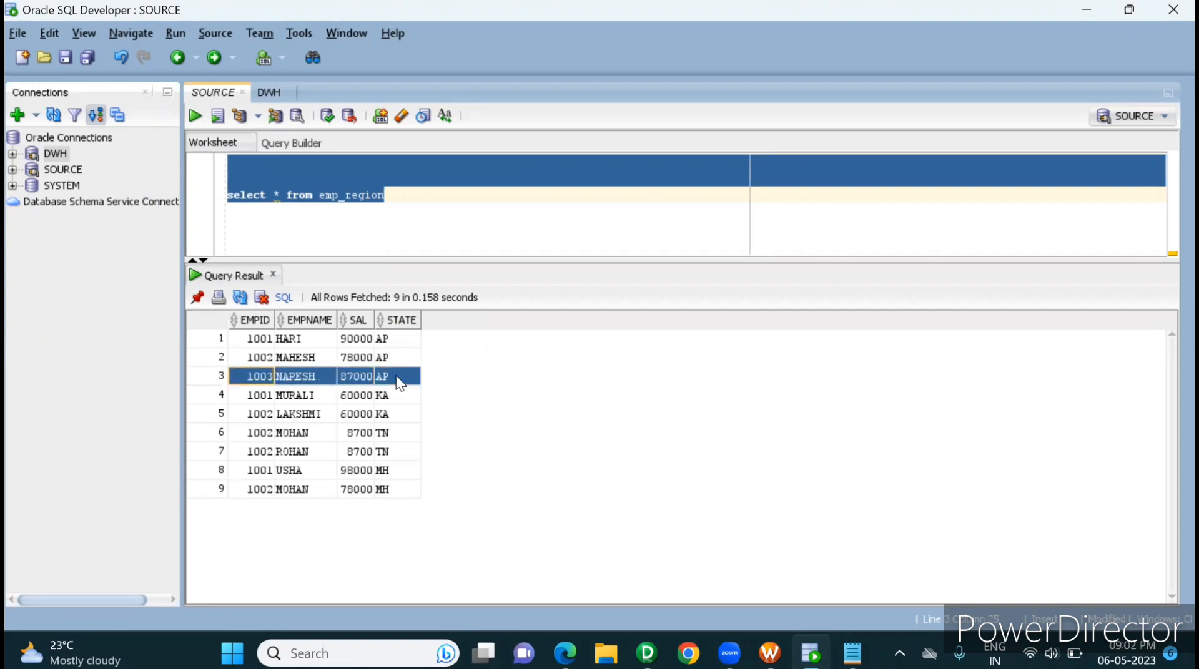
key(shift+Up)
key(shift+Up)
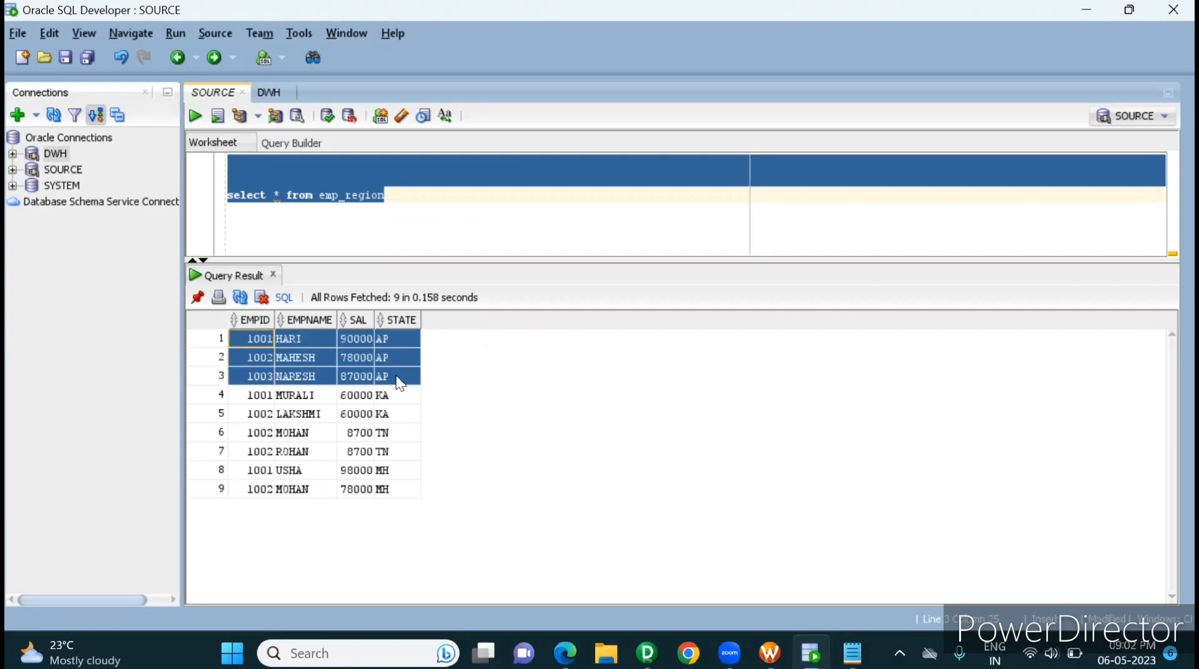
key(alt+Tab)
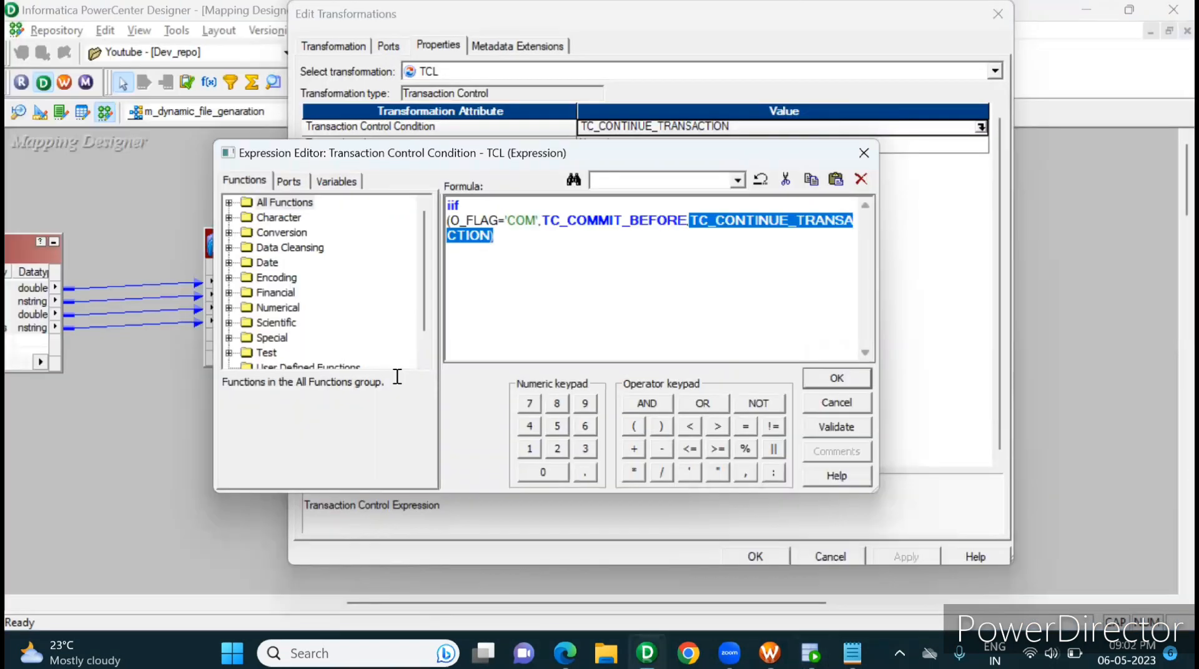
Step: Validate and apply TCL's transaction control condition in PowerCenter Designer, and save the mapping
click(849, 430)
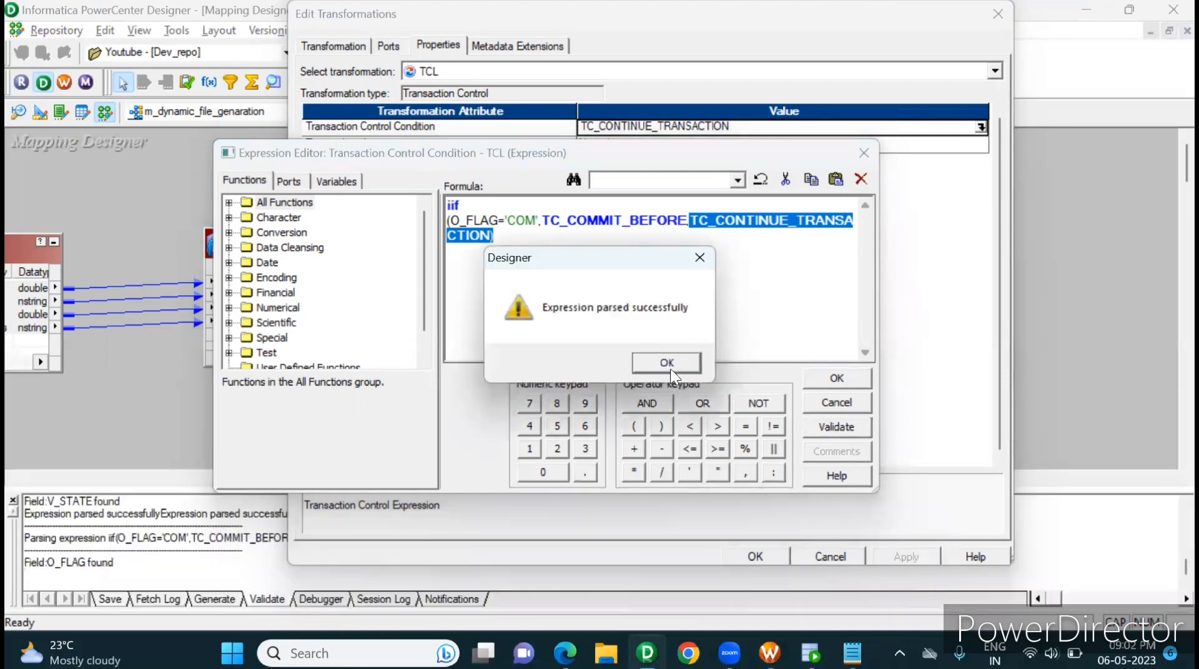
click(668, 364)
click(836, 379)
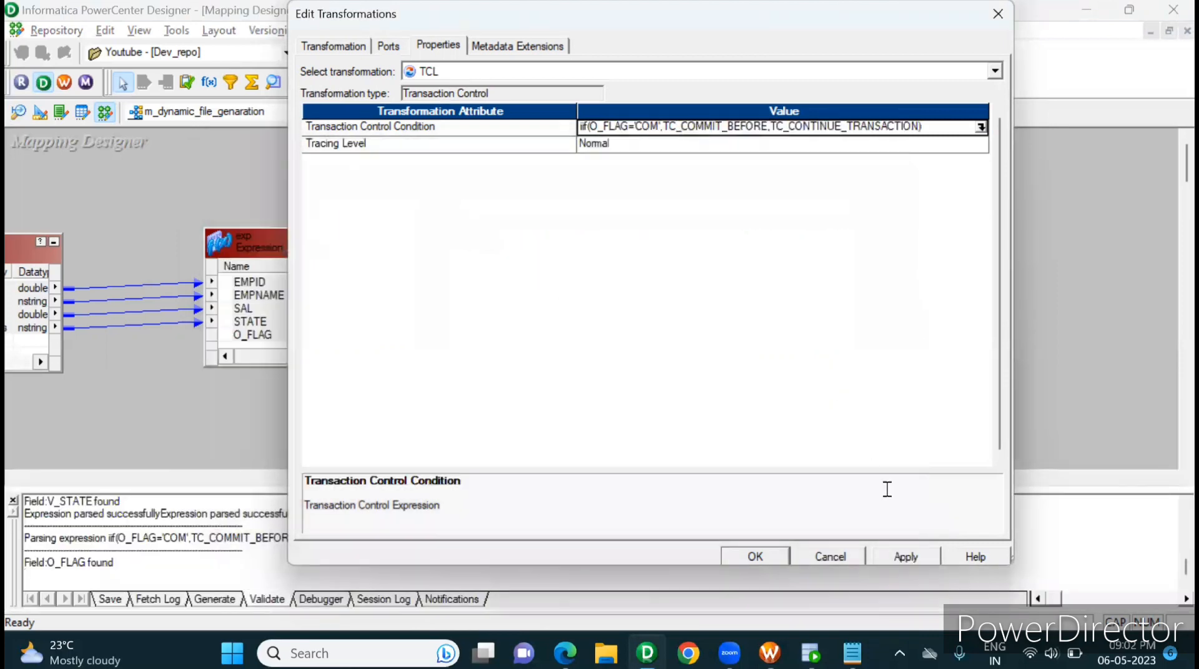
click(882, 554)
click(770, 553)
key(ctrl+s)
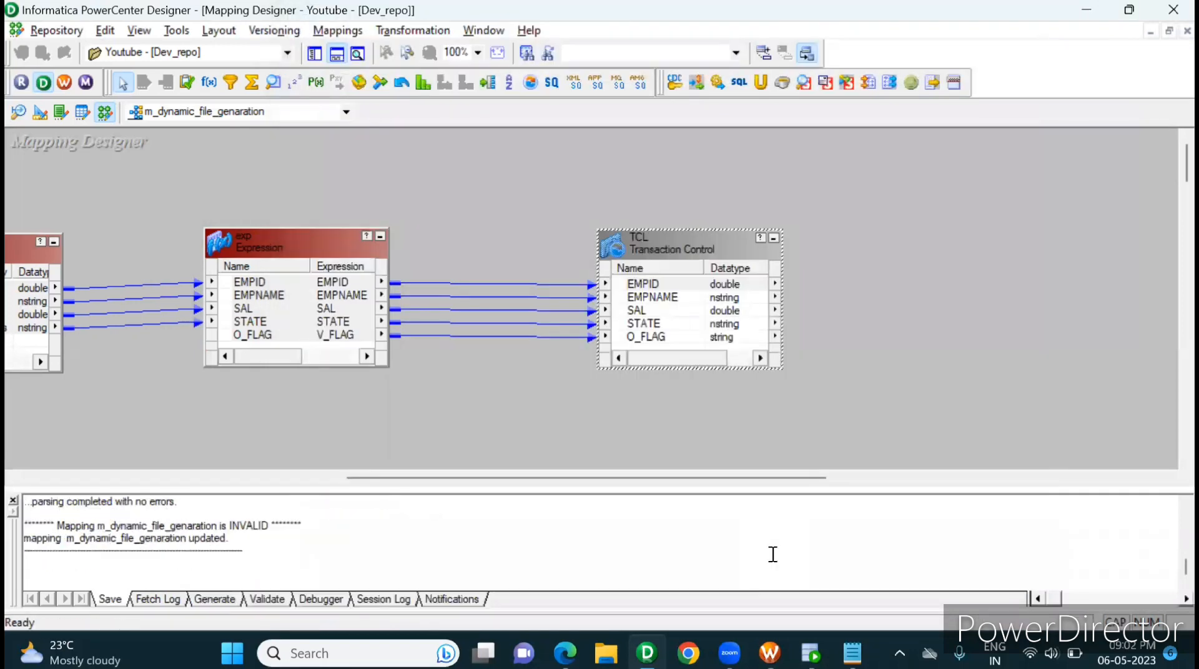
click(13, 500)
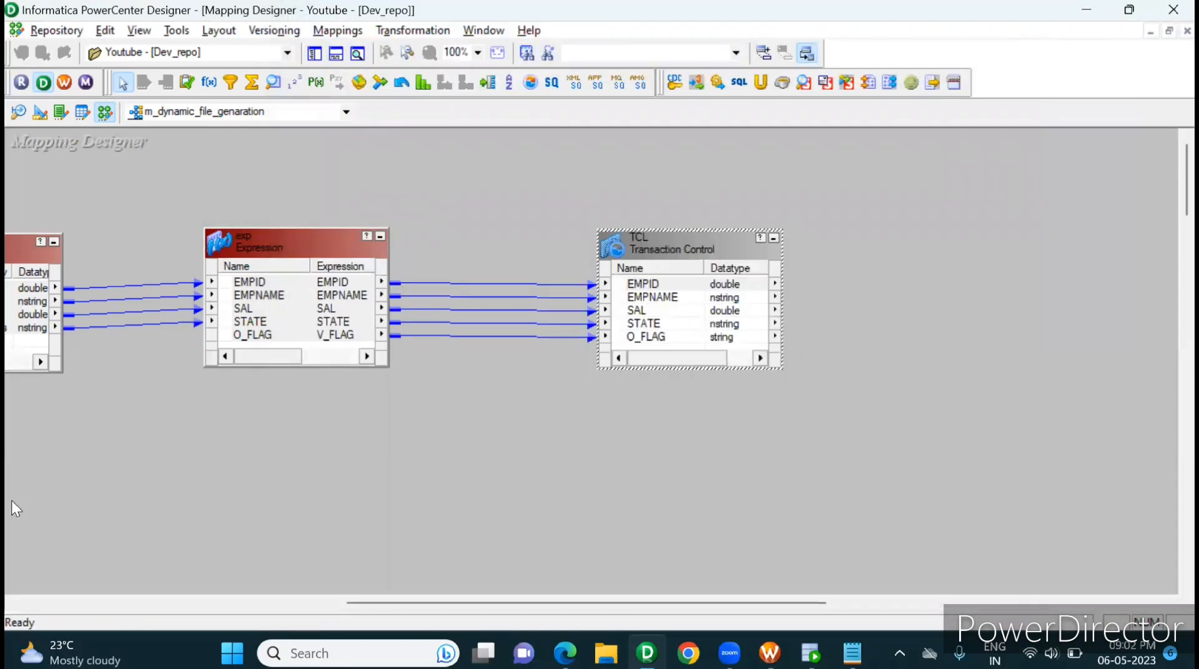
Step: Create a target definition in the Target Designer from the EMP_REGION source in the Youtube folder
click(313, 51)
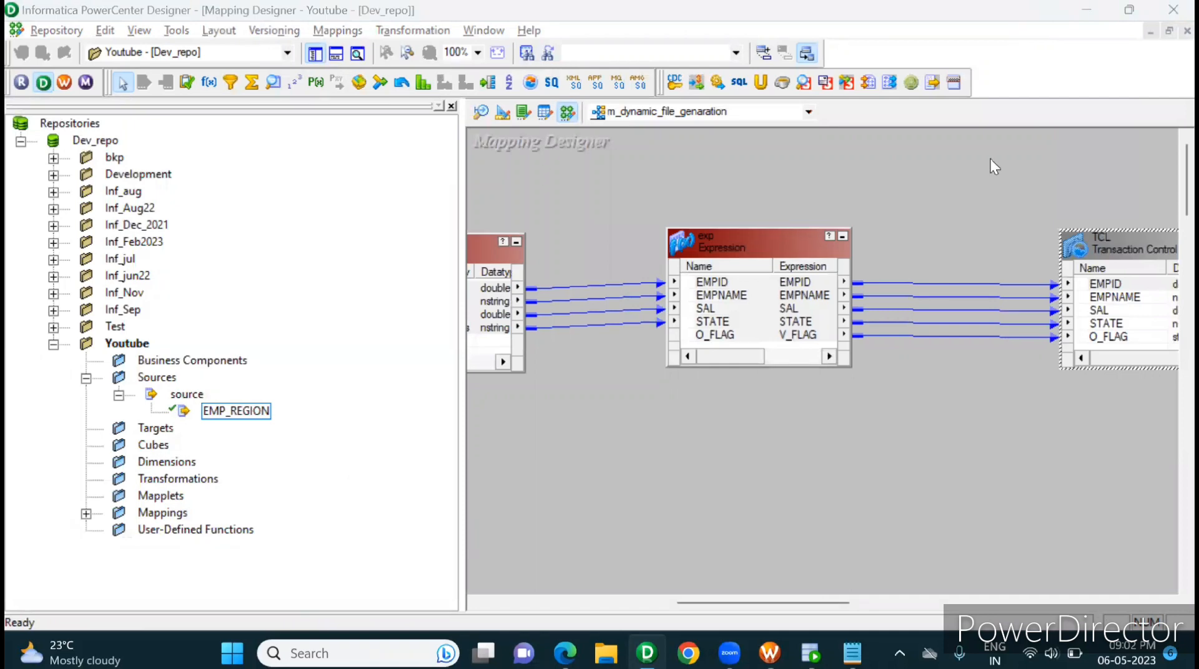
click(714, 493)
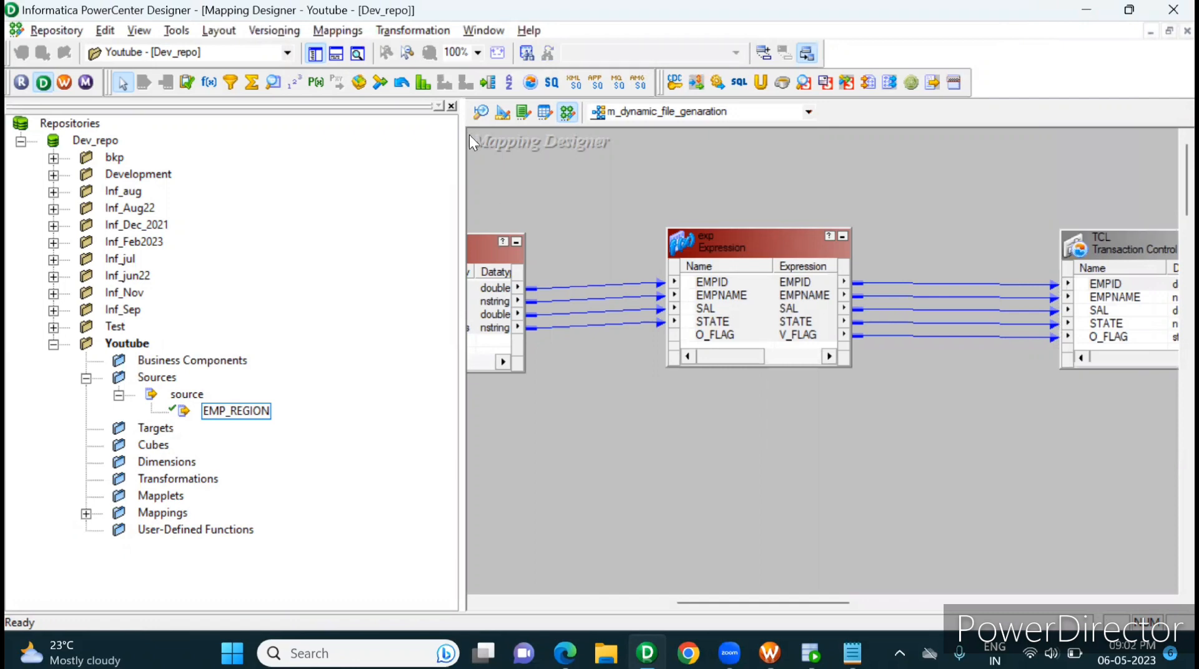
click(213, 413)
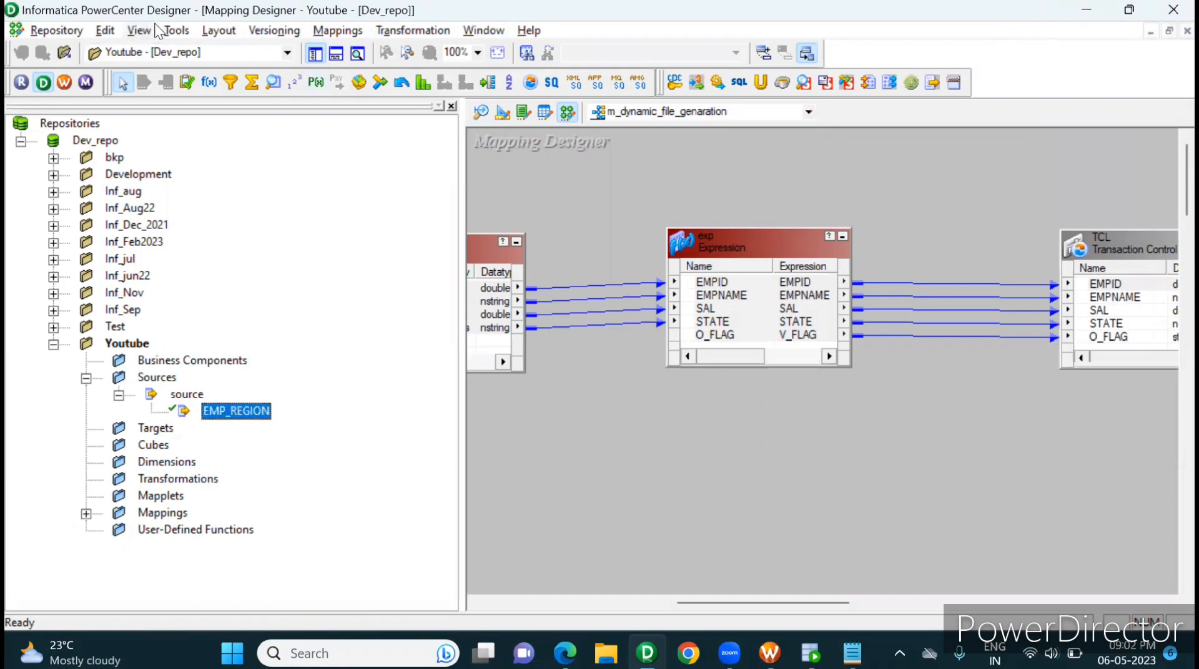
click(169, 31)
click(219, 69)
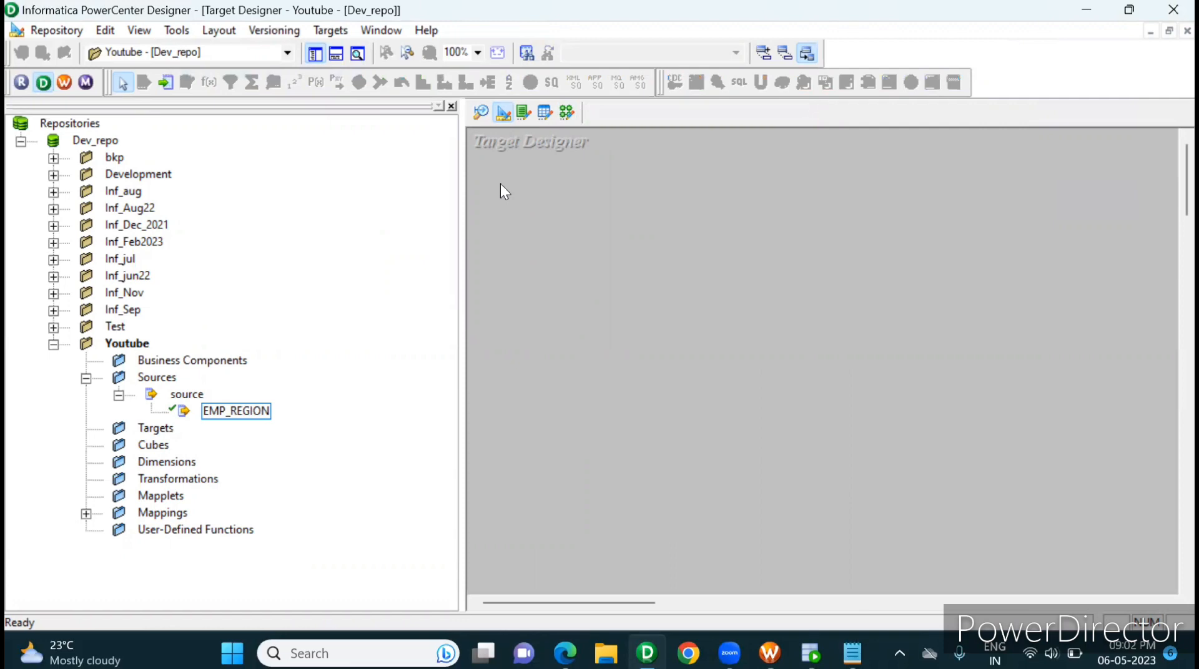
drag(226, 411, 552, 331)
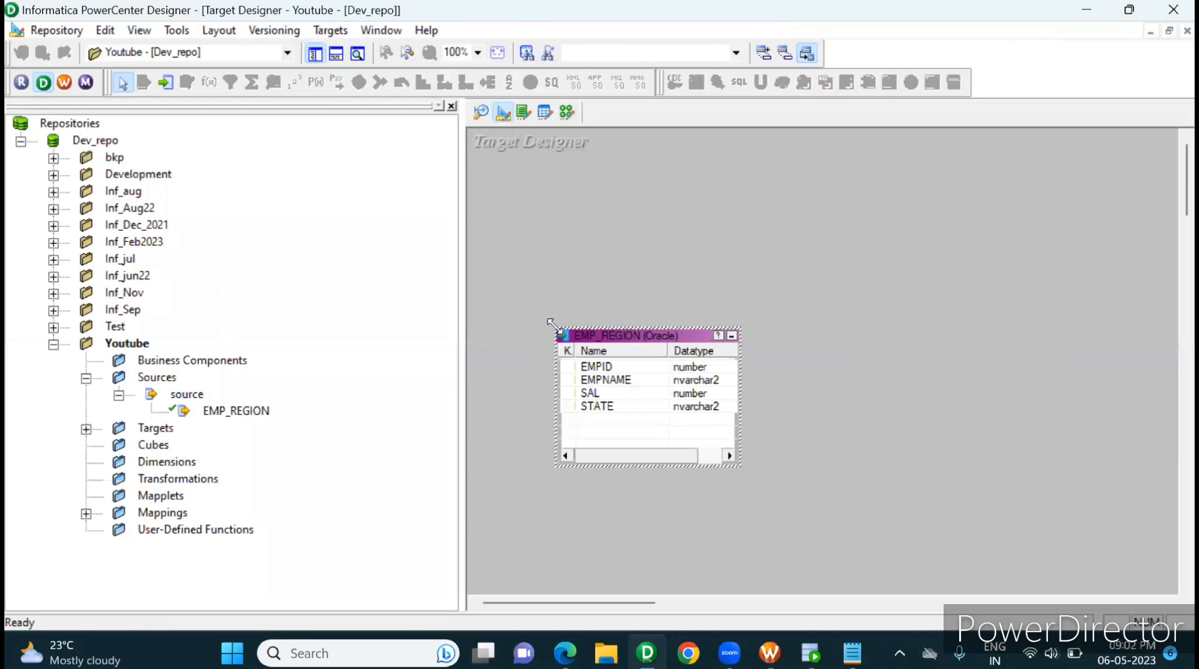
Step: Change the EMP_REGION target's database type to Flat File
double_click(666, 335)
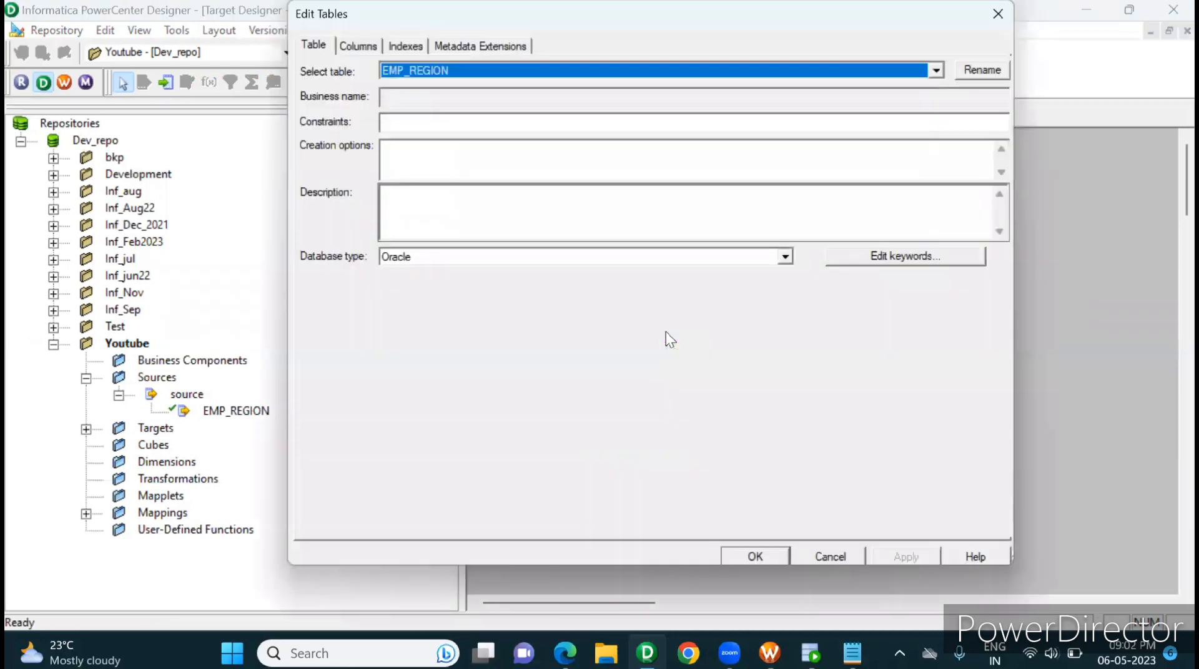
click(784, 257)
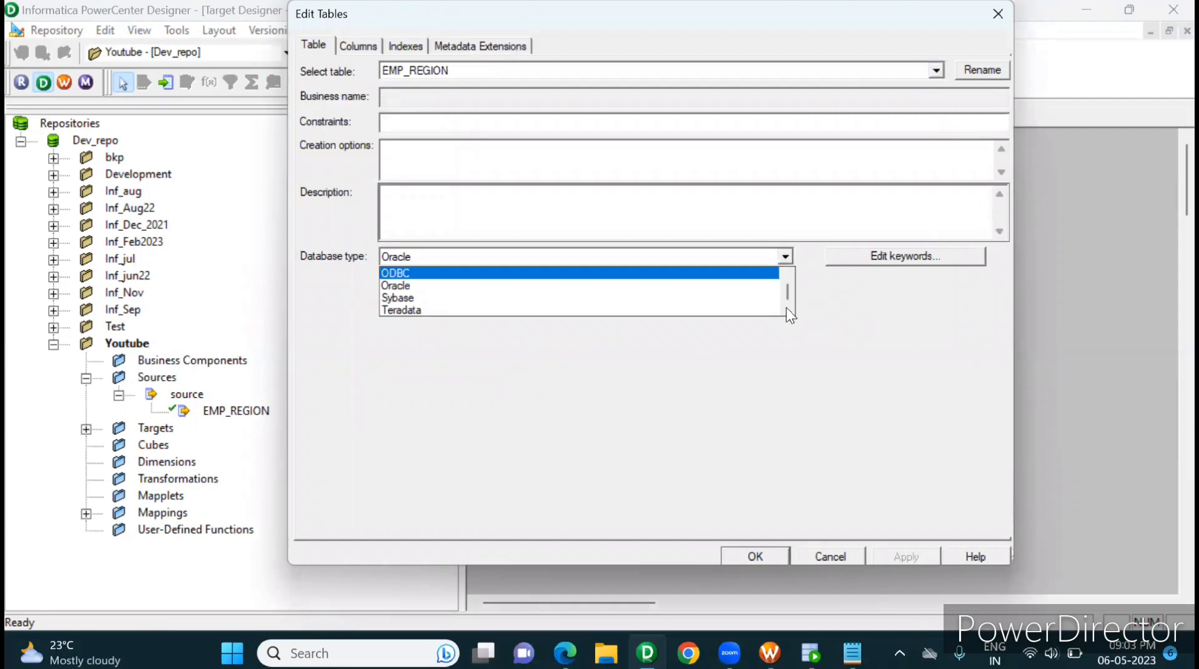
click(788, 275)
click(788, 275)
click(788, 275)
click(788, 276)
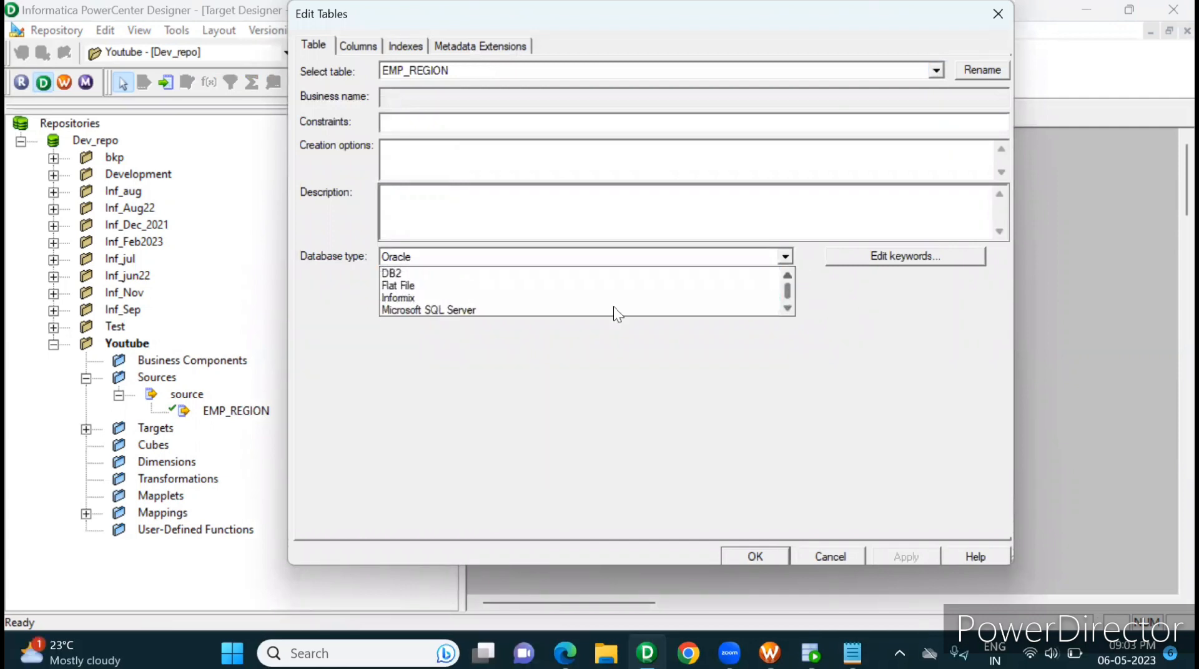
click(540, 283)
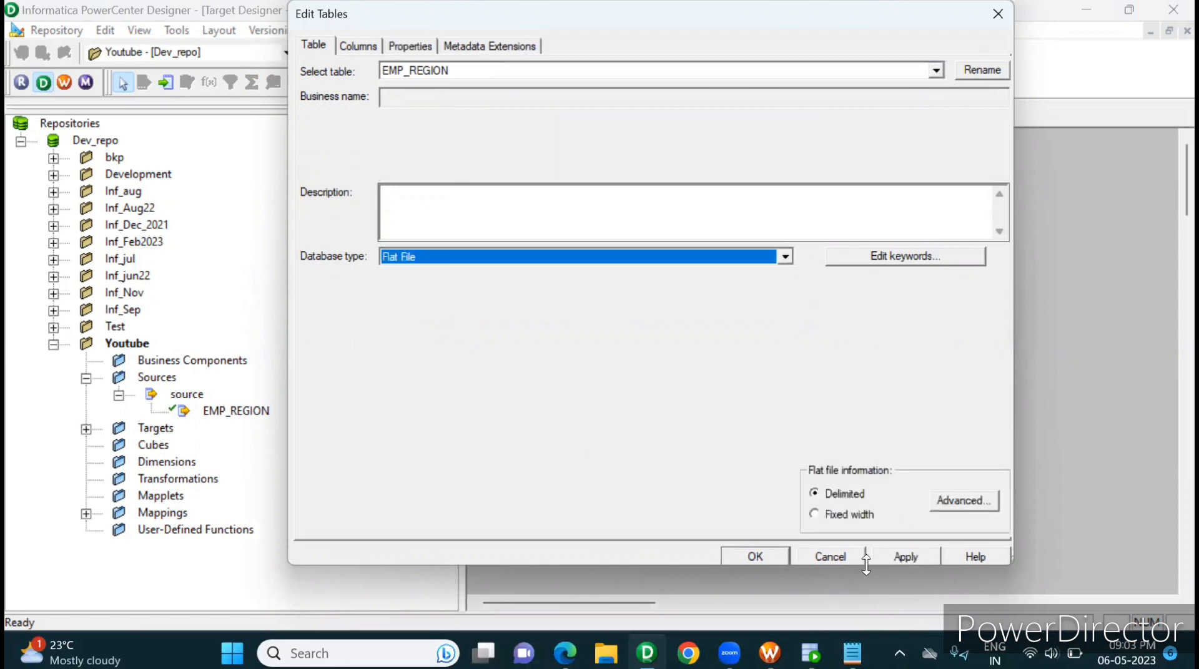
Step: Set the column delimiter of the EMP_REGION flat file target to | and confirm the delimited file settings
click(946, 499)
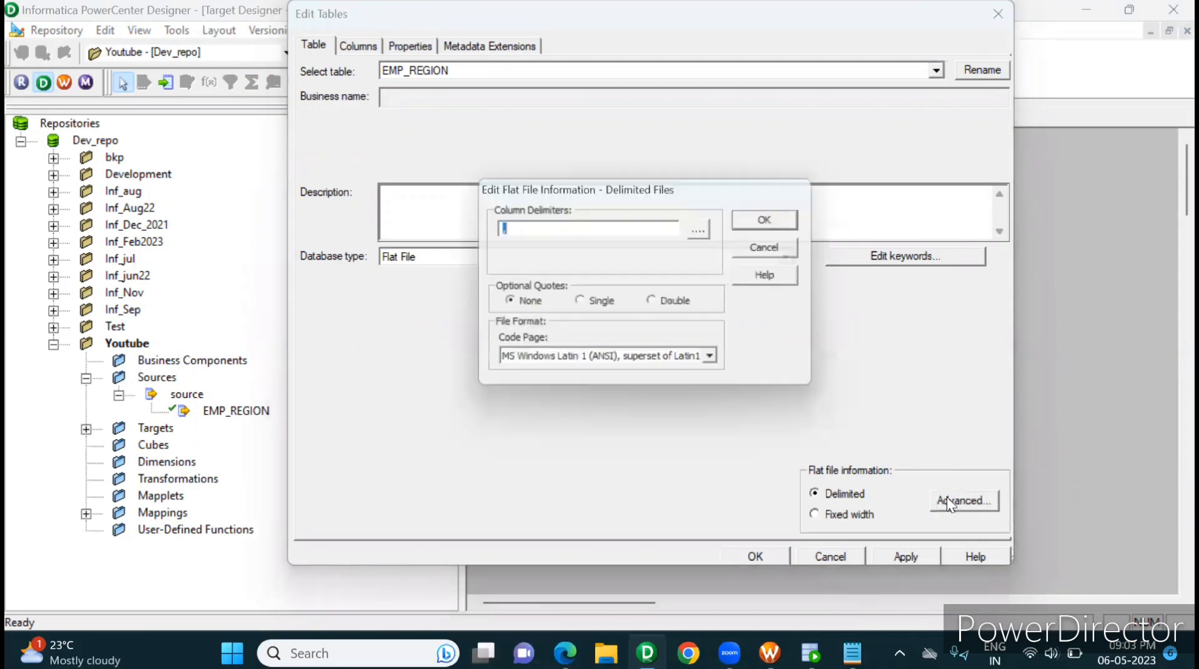
text(|)
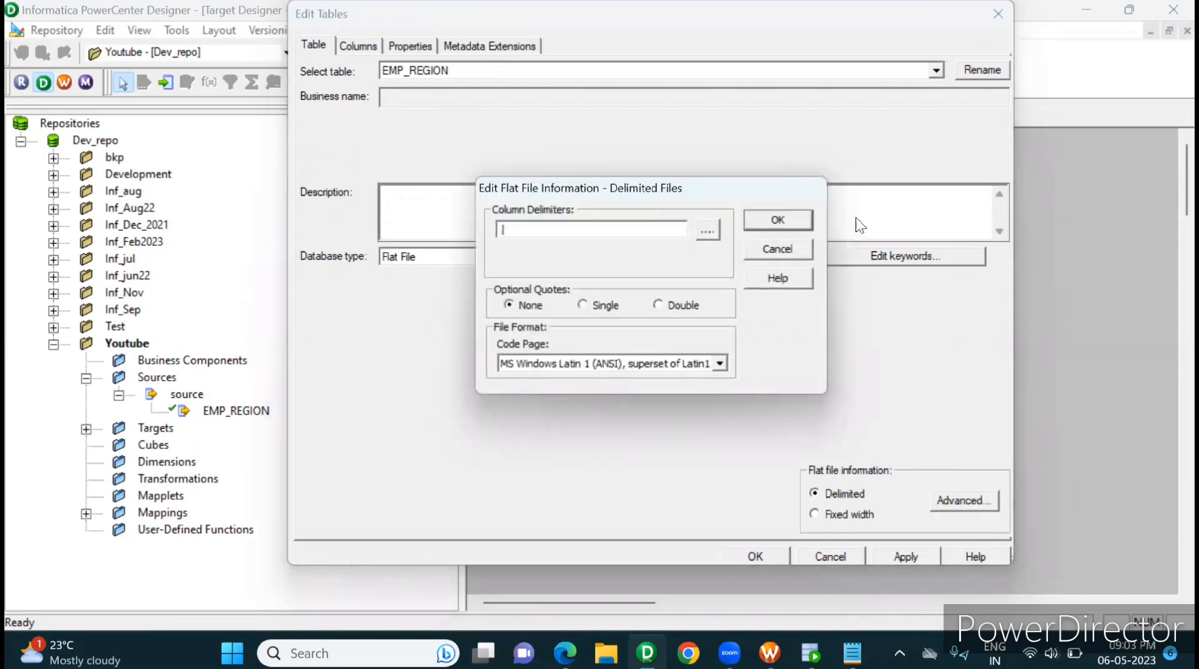
click(798, 223)
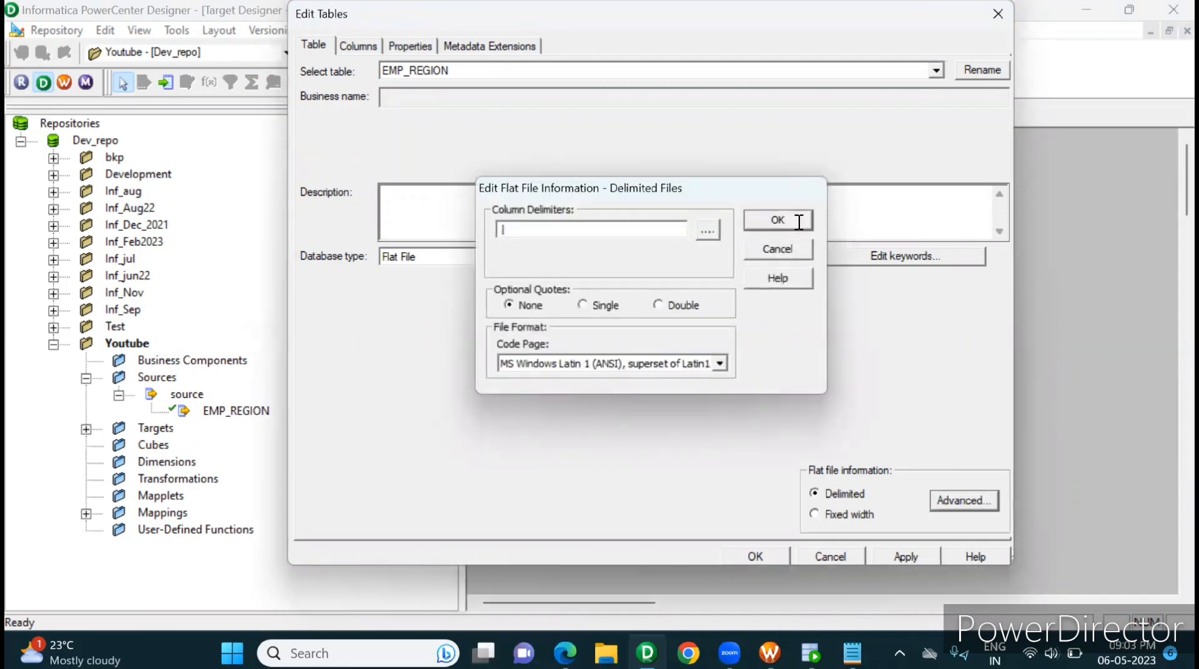
Step: Apply the flat file settings of the EMP_REGION target, close its editor and save the target
click(909, 558)
click(756, 556)
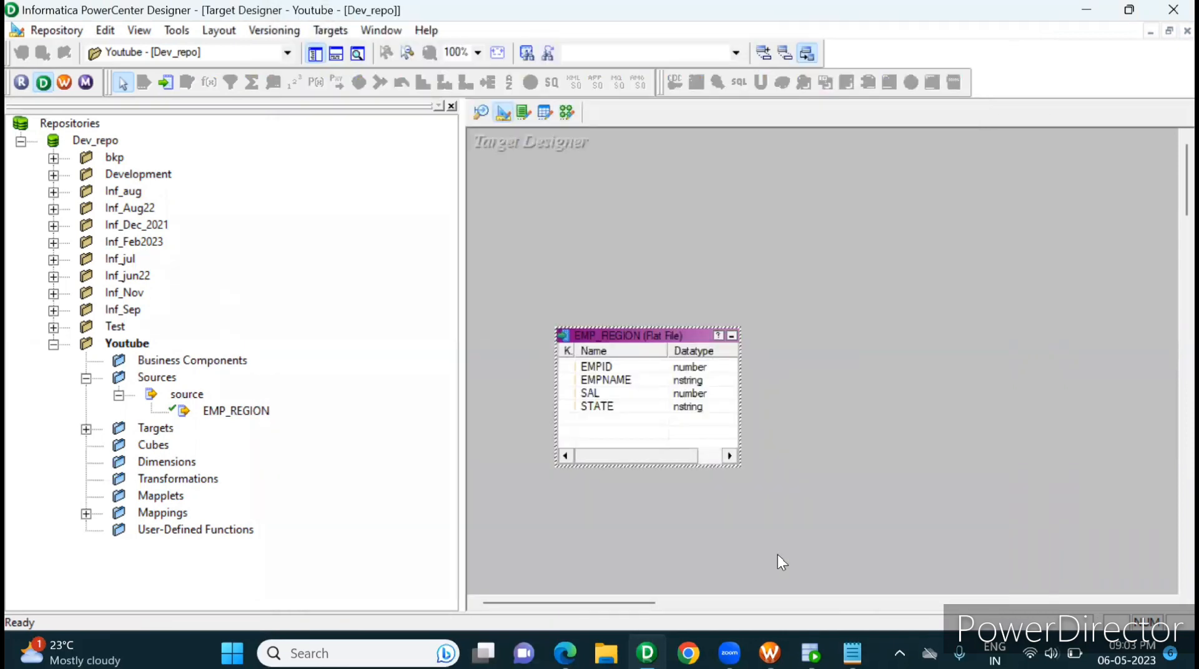
key(ctrl+s)
Step: Add the FileName column after STATE in the EMP_REGION flat file target, then apply and save the change
double_click(638, 335)
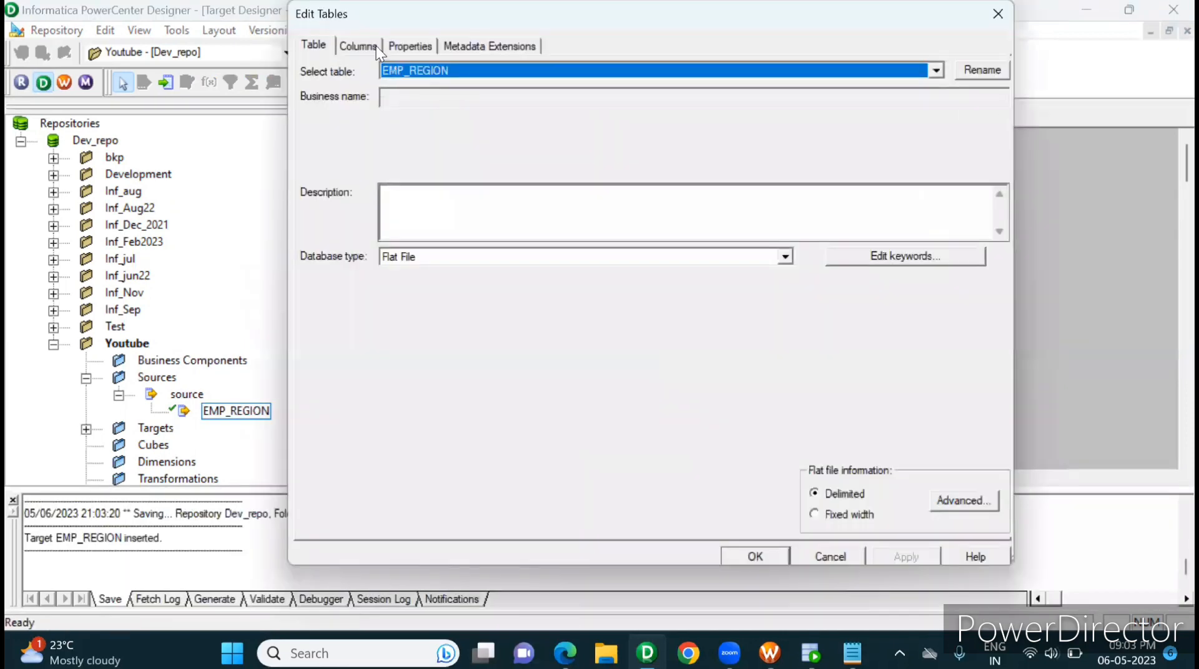
click(376, 46)
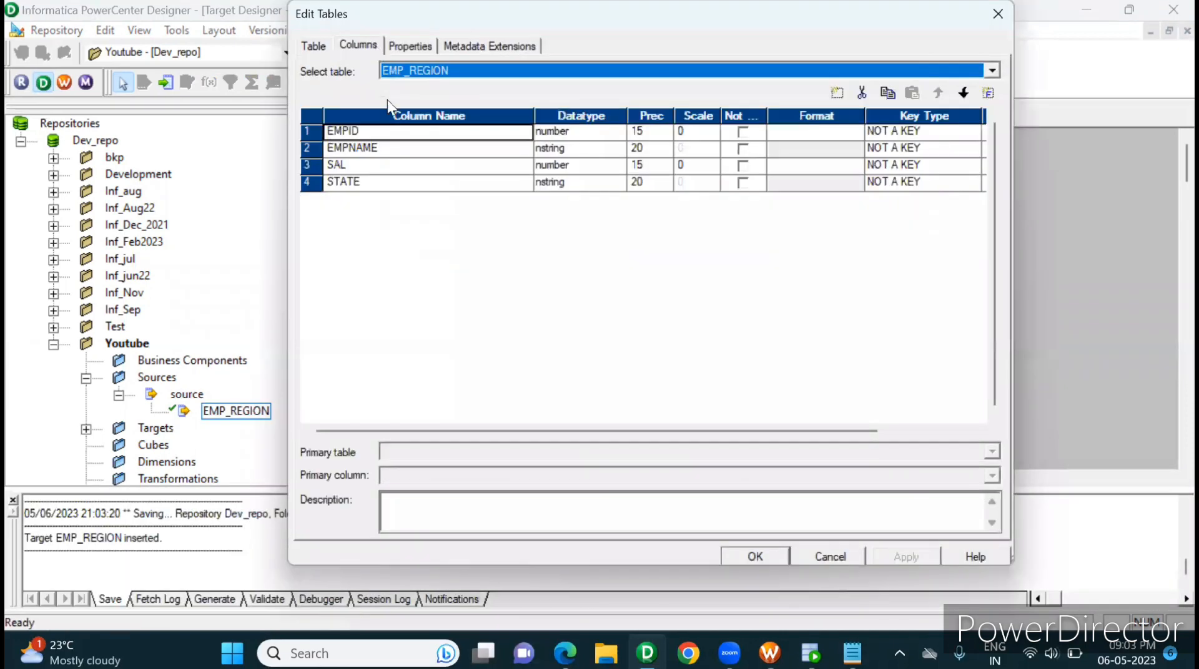
click(426, 188)
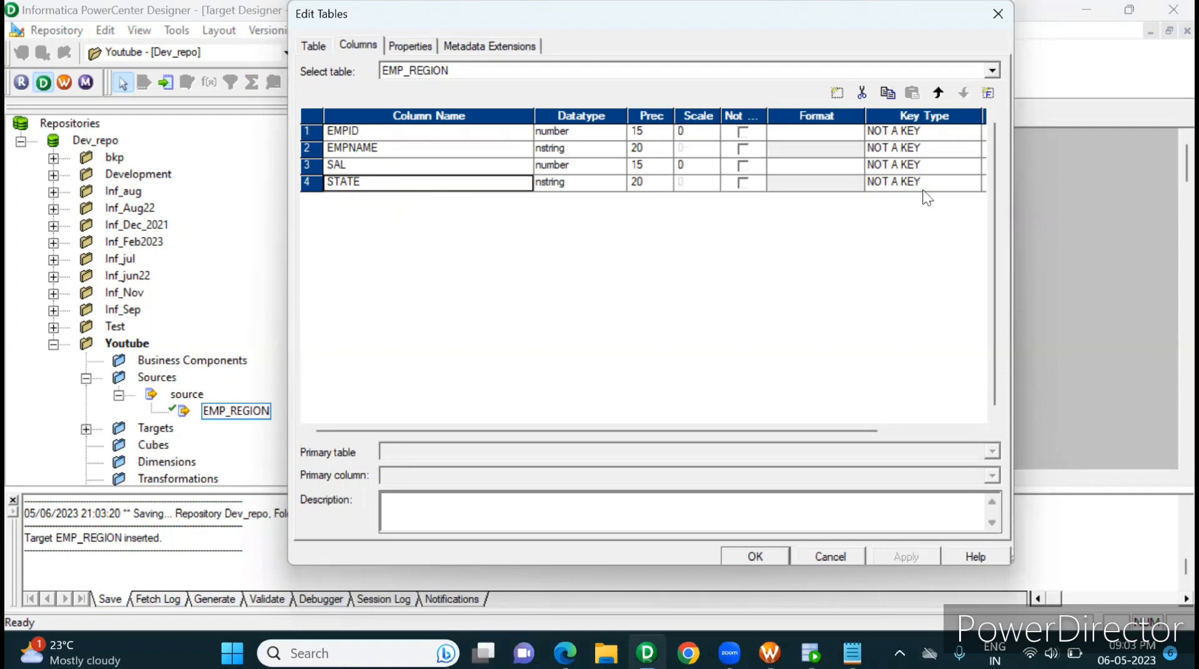
click(988, 93)
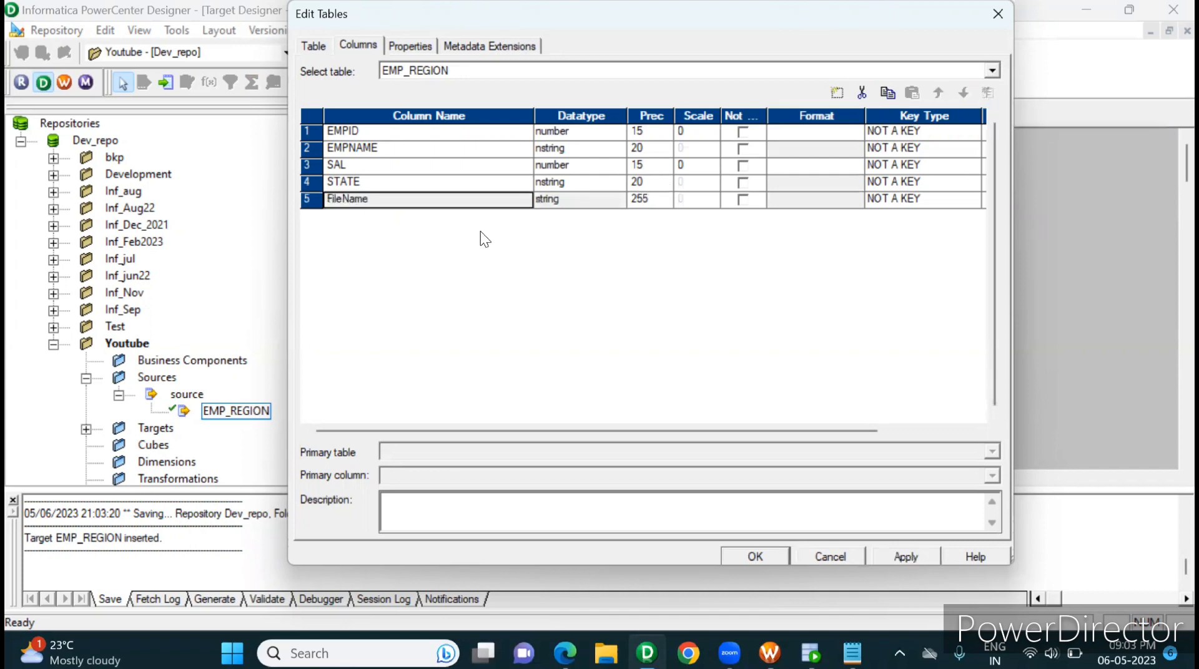
click(344, 201)
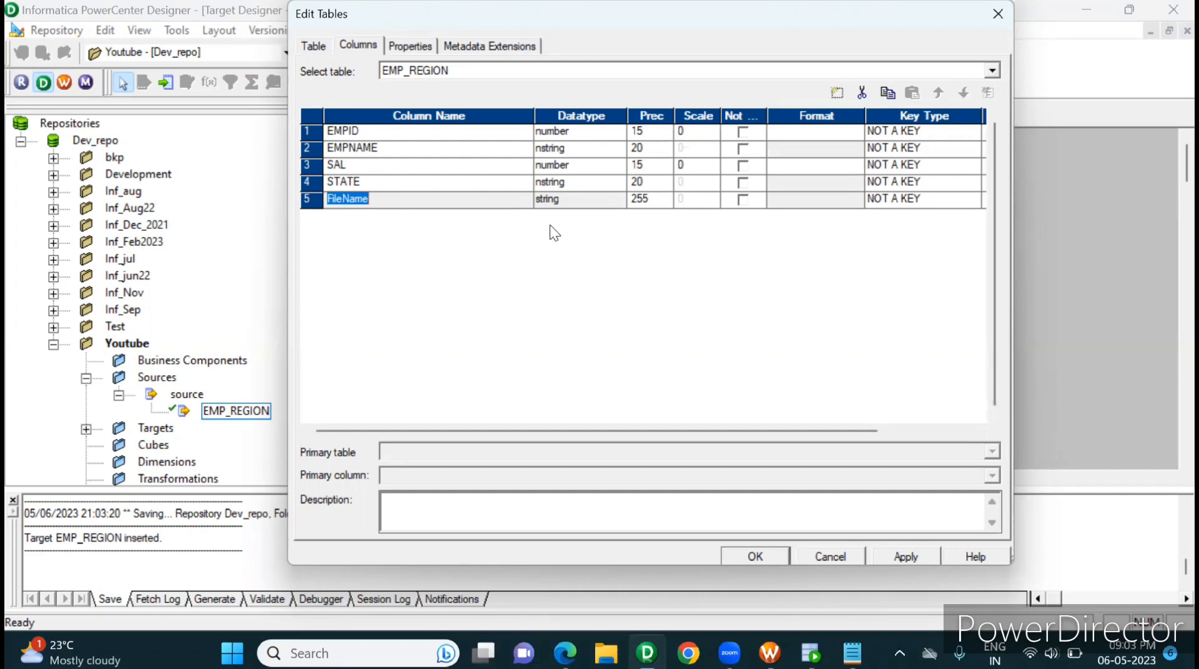
click(902, 554)
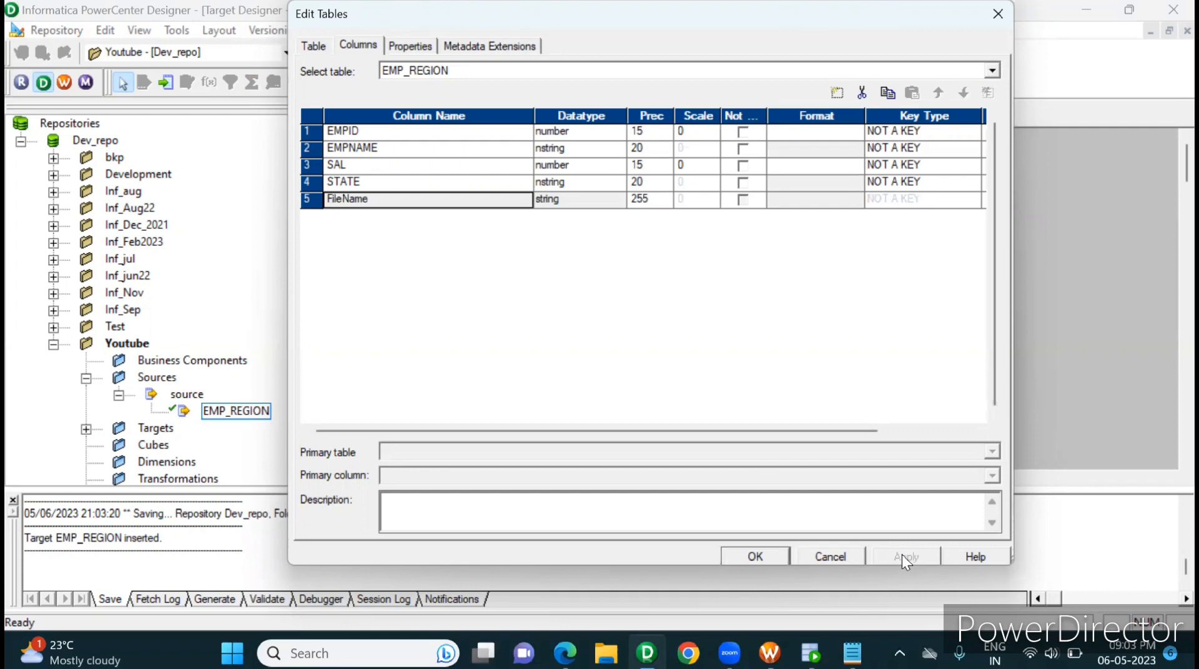
click(749, 555)
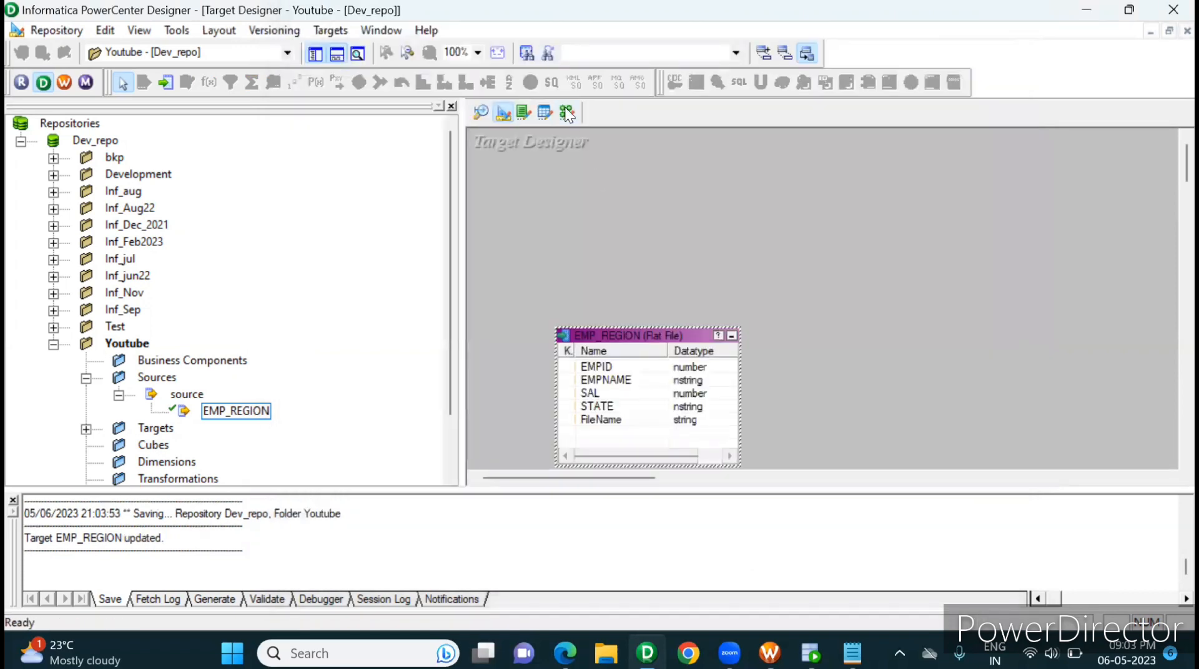
Step: Add the EMP_REGION flat file target from the Youtube folder to the m_dynamic_file_genaration mapping in the Mapping Designer
click(565, 110)
double_click(139, 378)
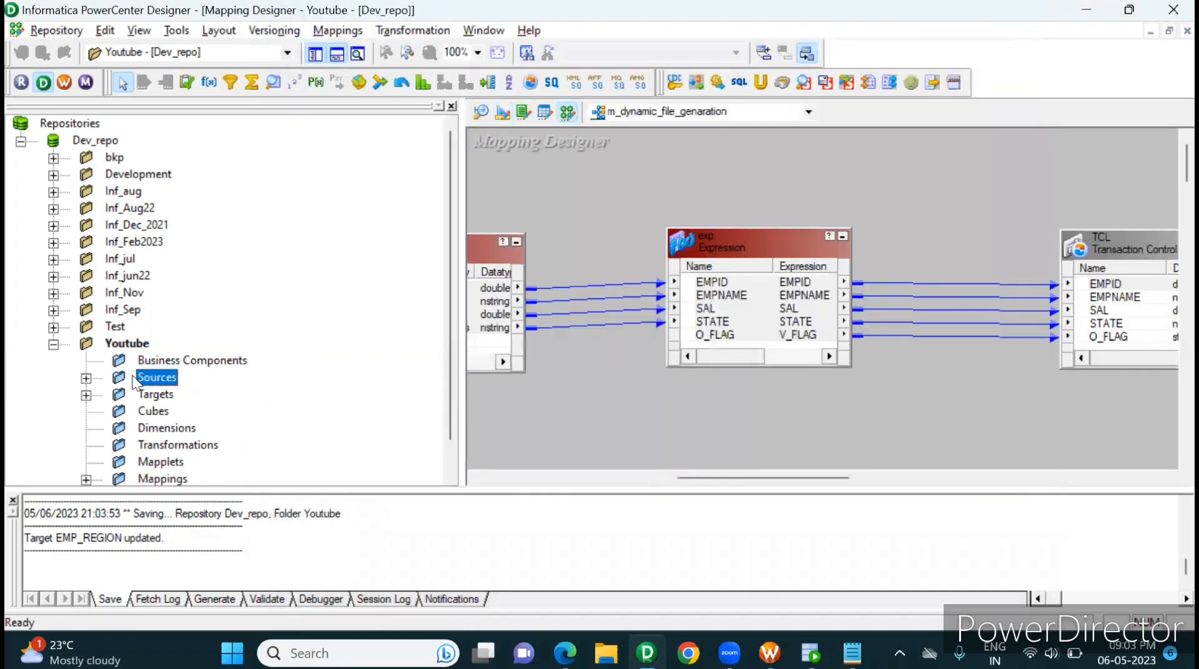
double_click(155, 394)
click(196, 414)
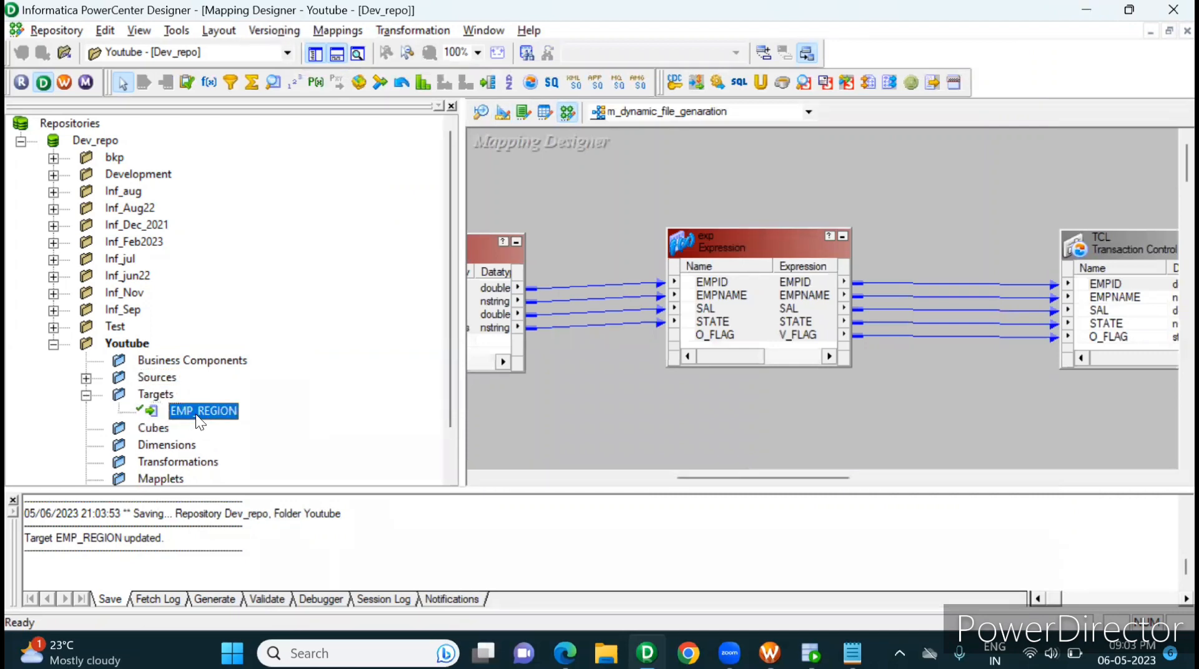
drag(181, 413, 684, 388)
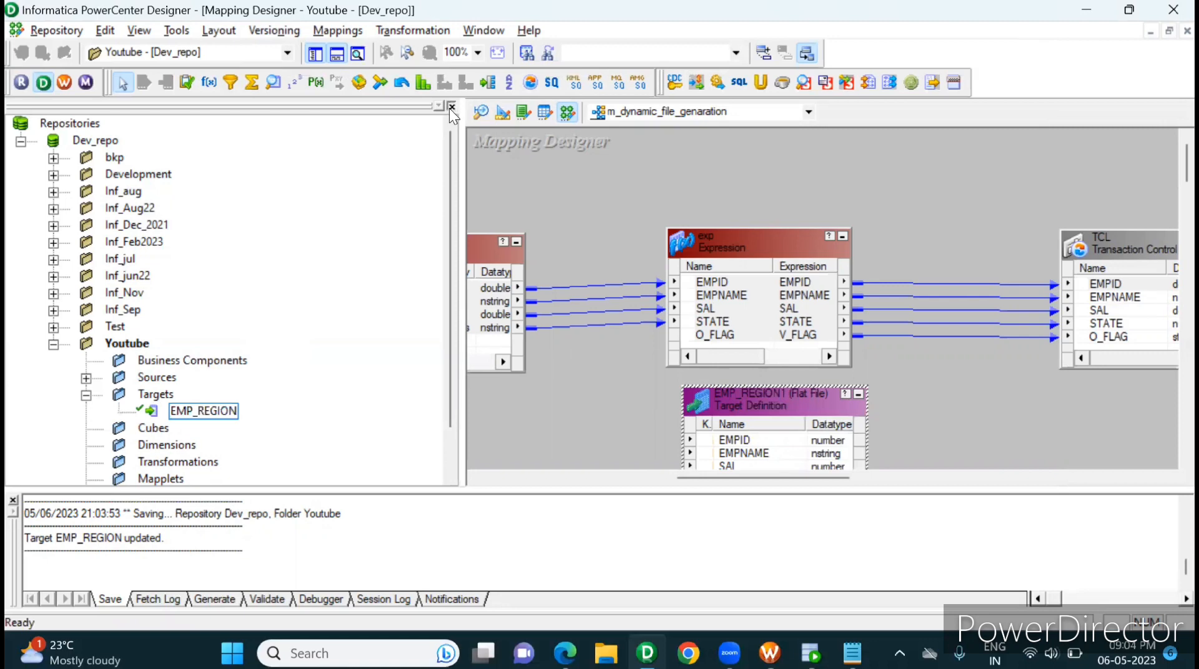
Step: Enlarge the mapping workspace and position the EMP_REGION target beside the TCL transformation, level with it
click(449, 106)
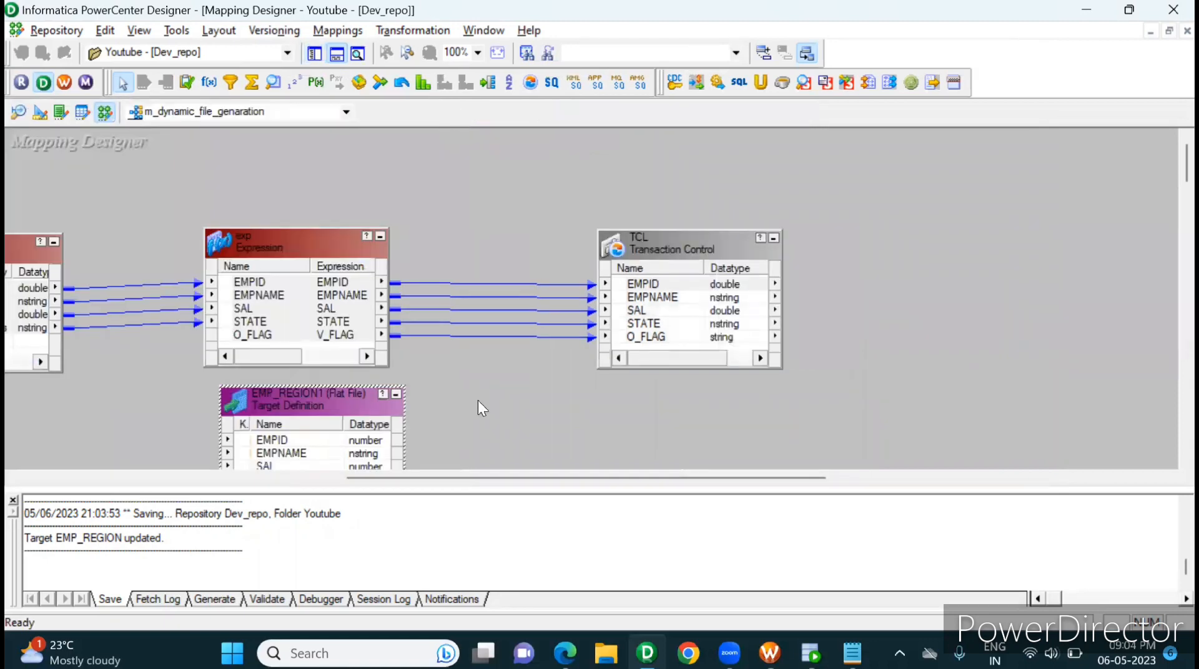
click(12, 501)
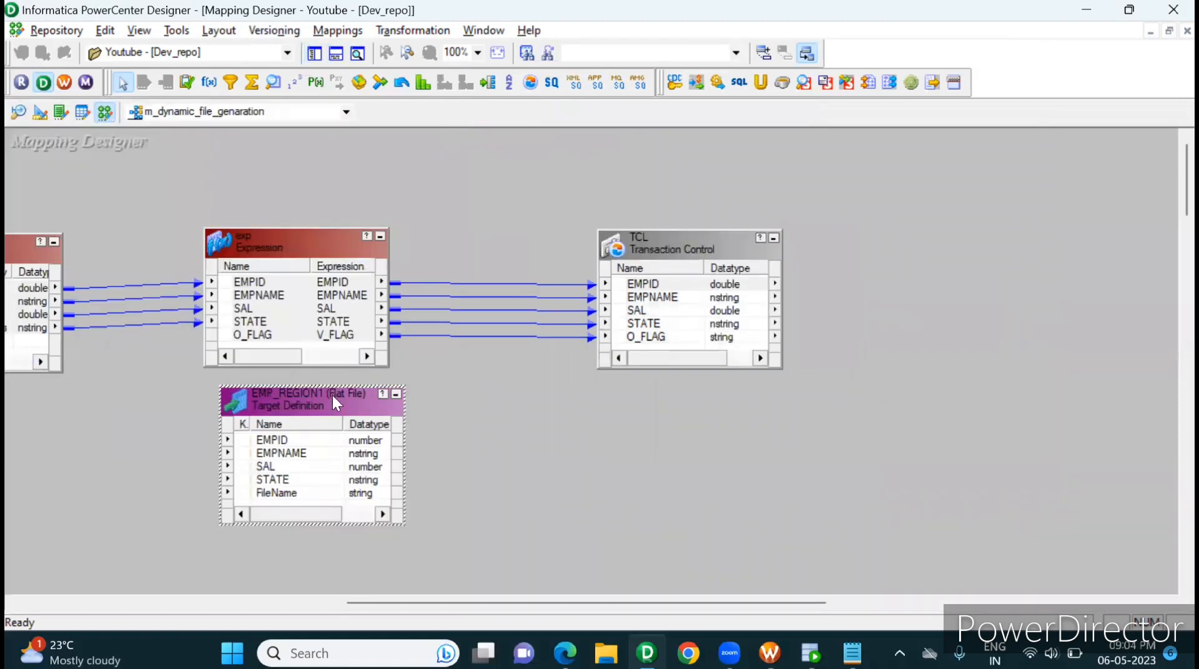
drag(332, 395, 955, 246)
drag(946, 249, 947, 241)
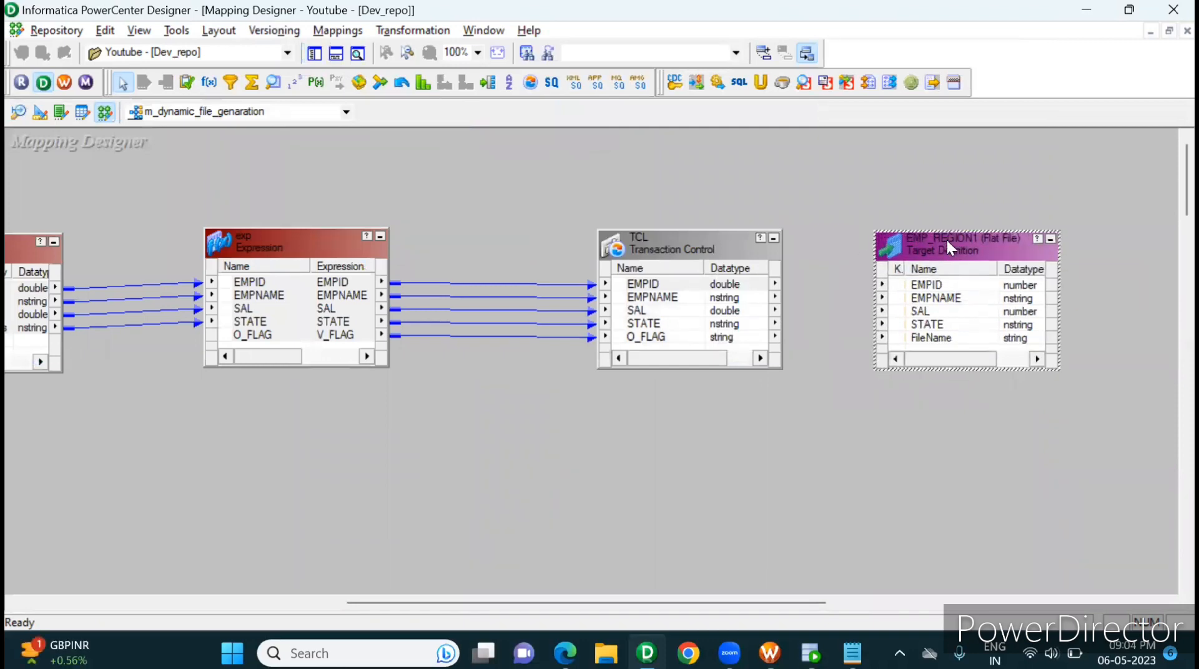
click(804, 455)
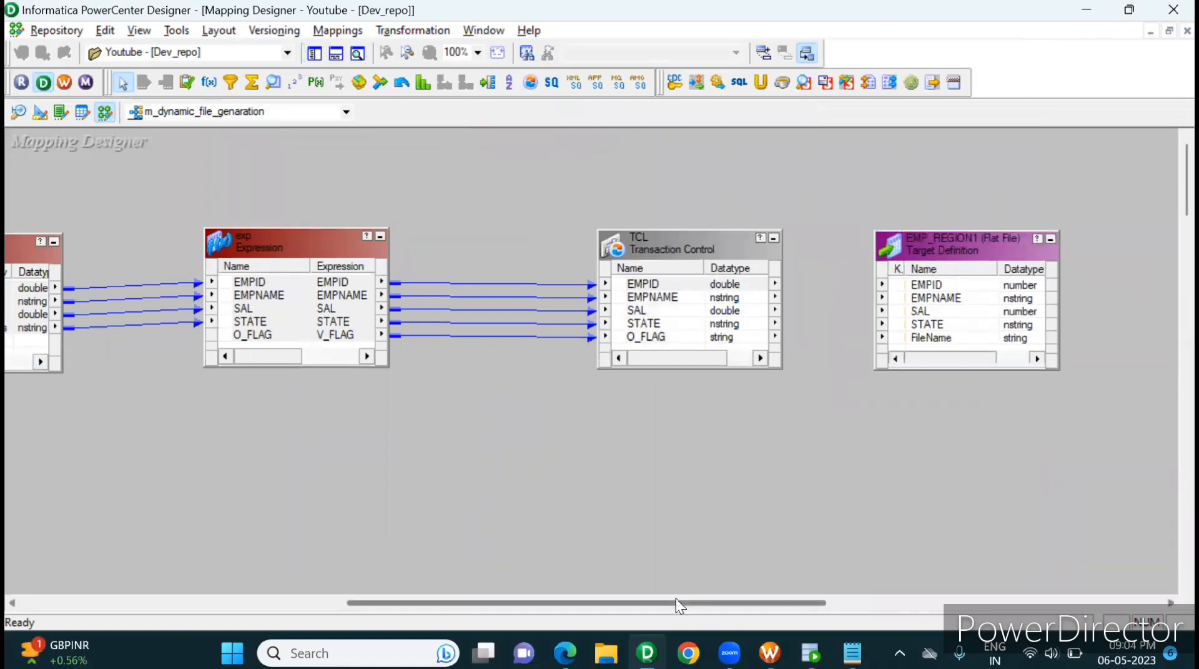
Step: Link TCL's EMPID, EMPNAME, SAL and STATE ports to the matching ports of the EMP_REGION target
drag(667, 602, 755, 600)
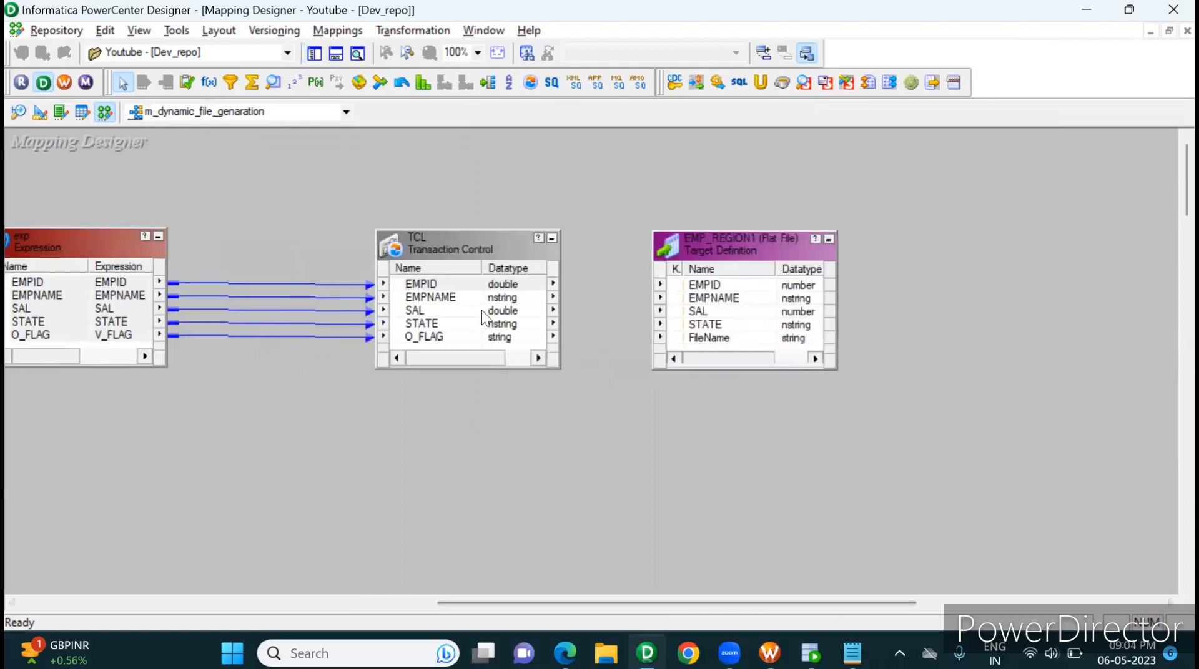
click(439, 284)
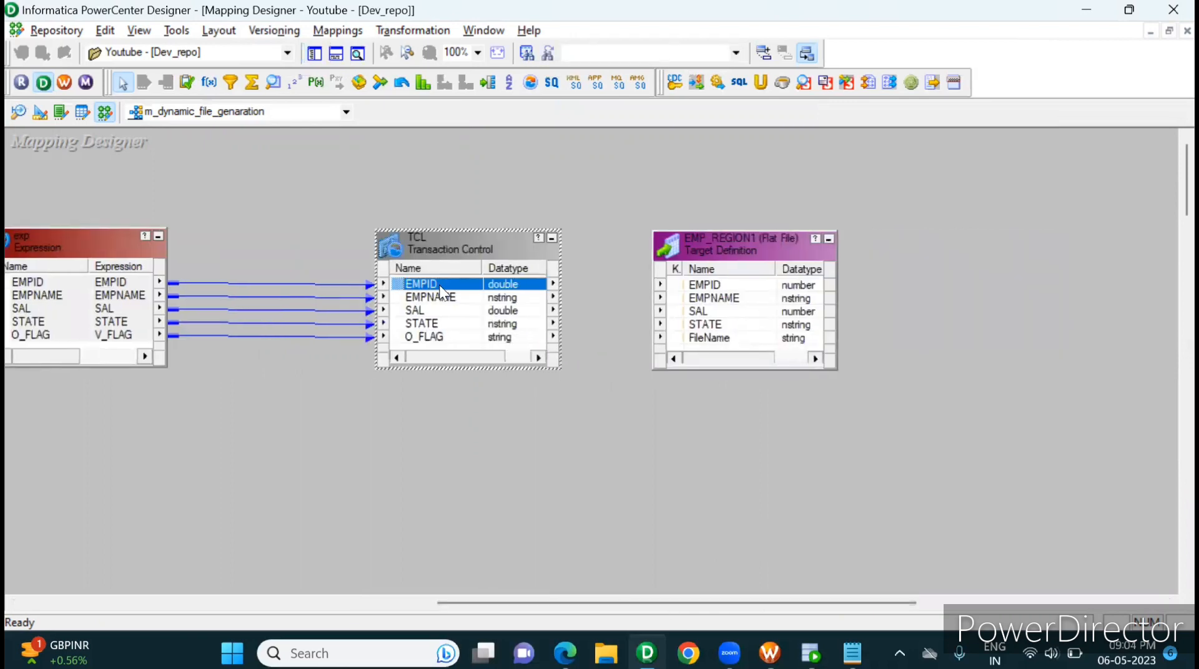
key(shift+Down)
key(shift+Down)
key(shift+Down)
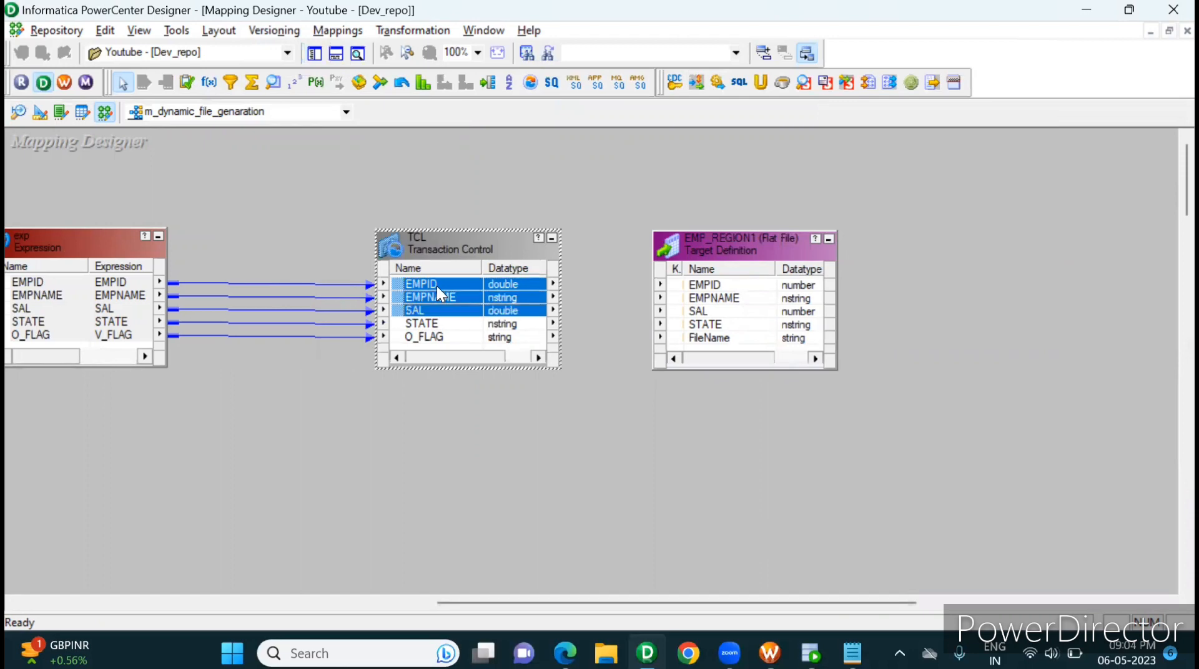
drag(396, 281, 708, 286)
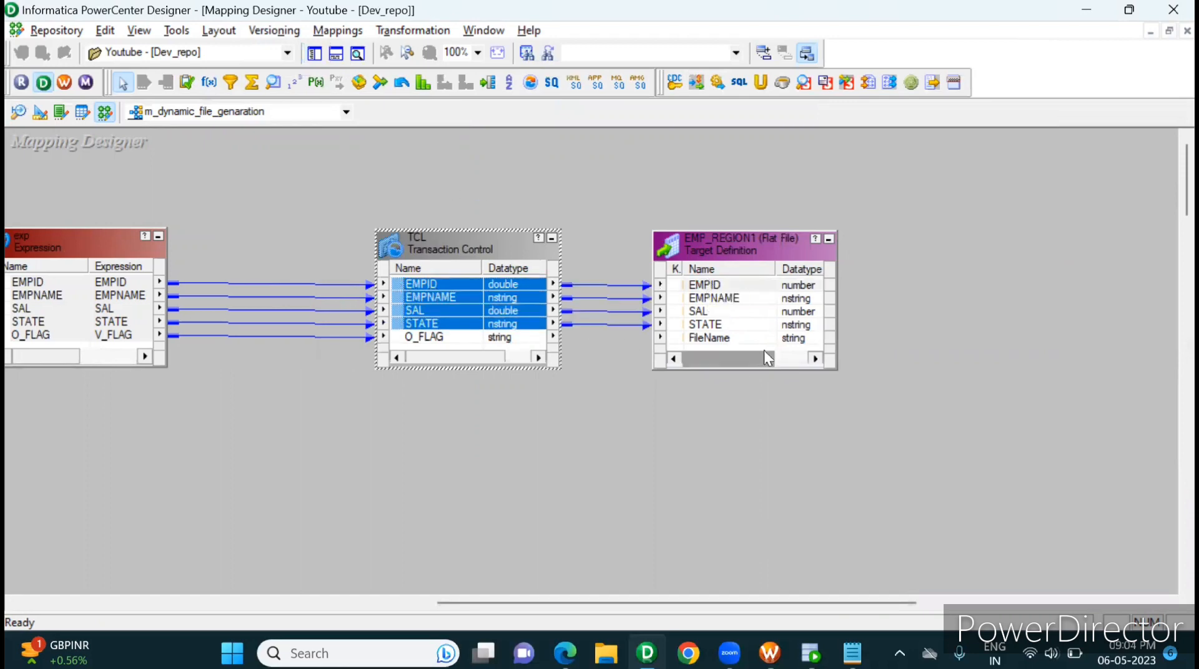
Step: Switch to Oracle SQL Developer and examine the STATE values in the emp_region query result
click(730, 345)
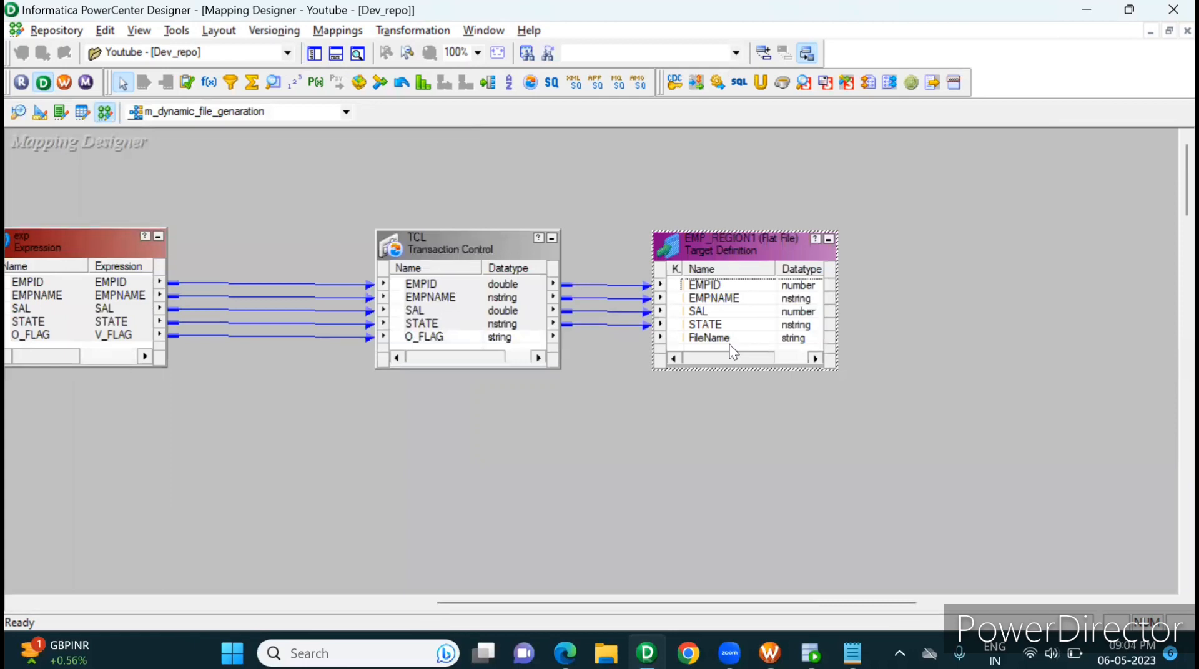
click(810, 653)
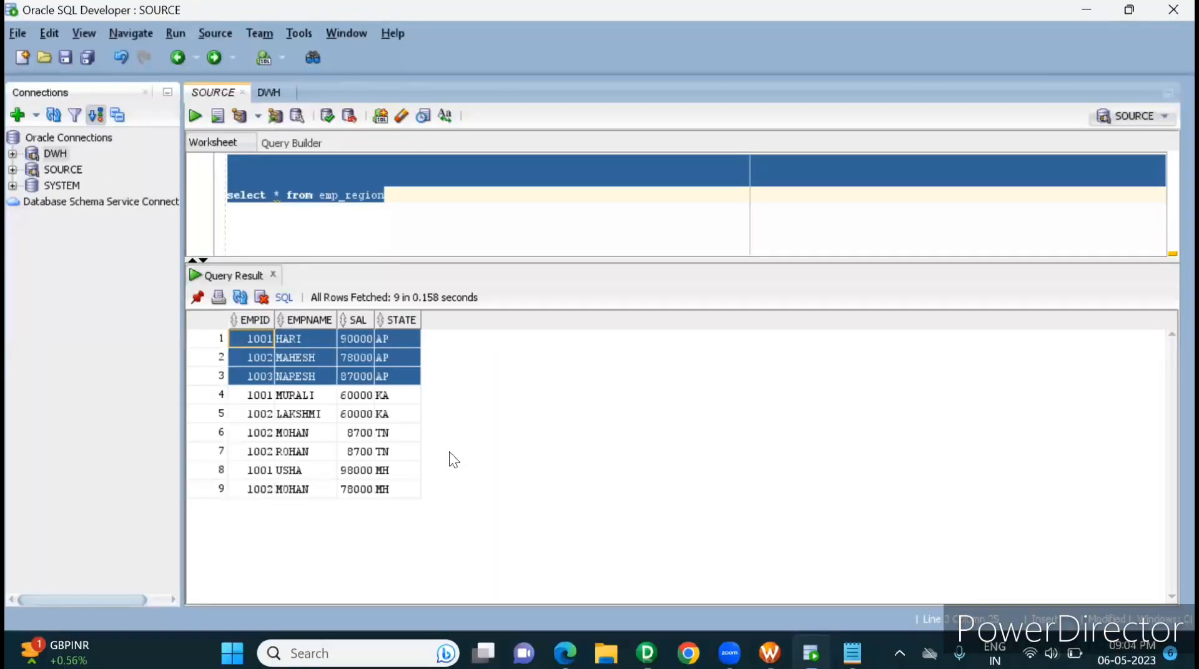
click(409, 433)
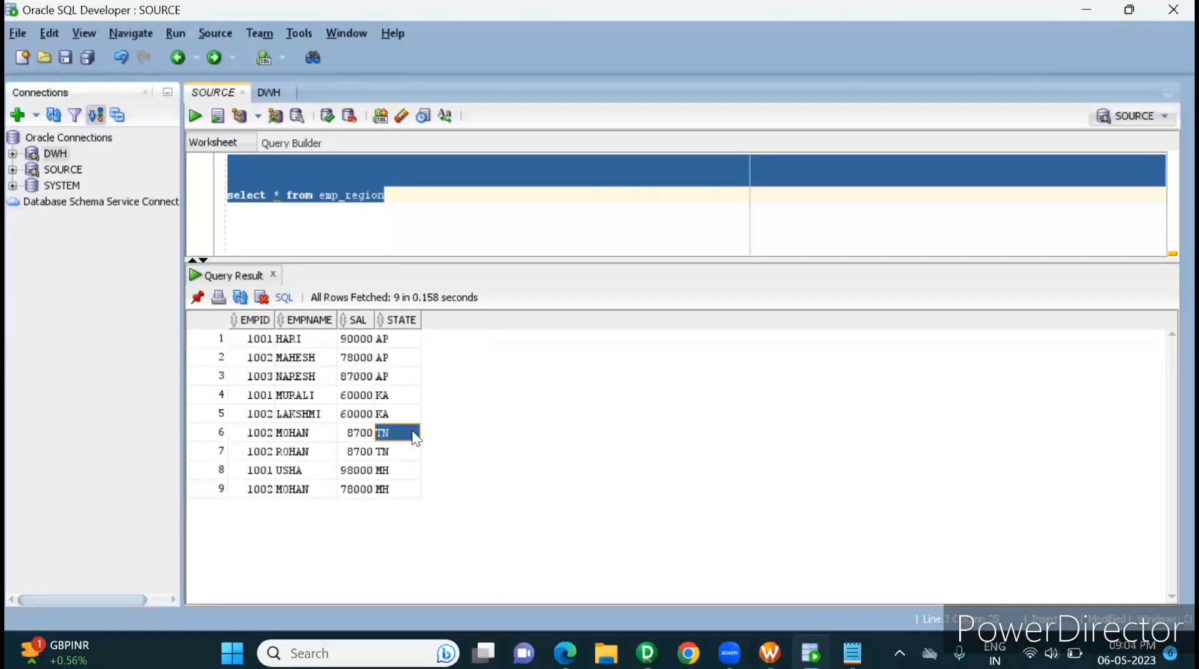
click(391, 340)
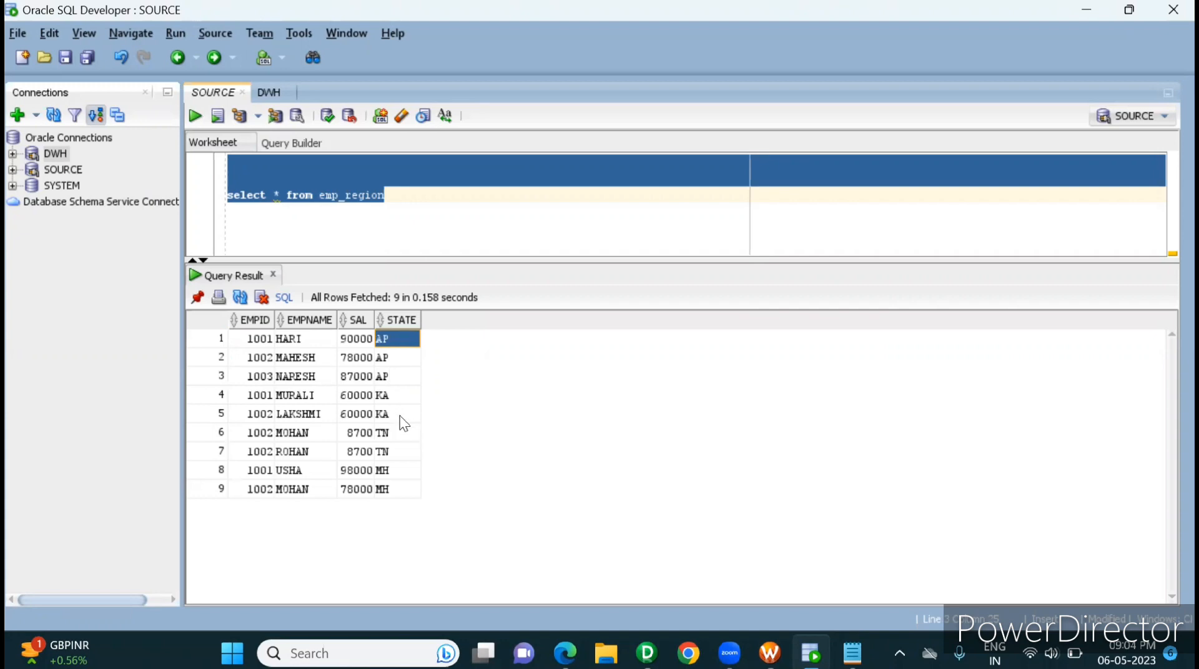
Step: Return to PowerCenter Designer, link TCL's STATE port to the target's FileName port, and save the mapping
key(alt+Tab)
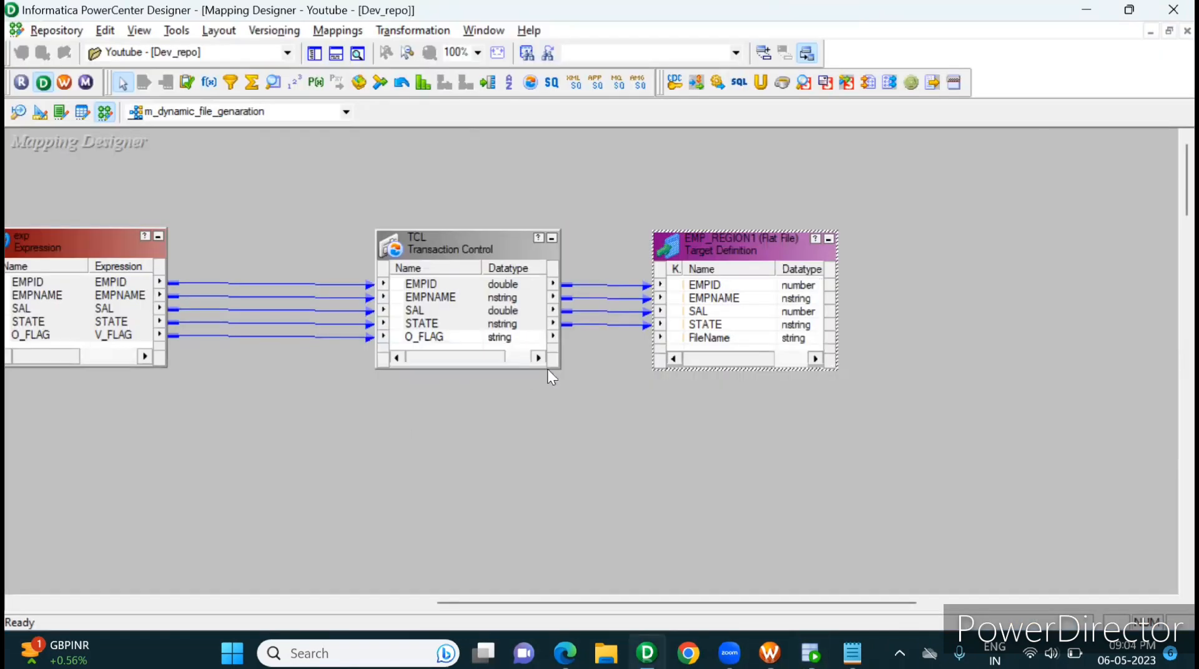
click(703, 340)
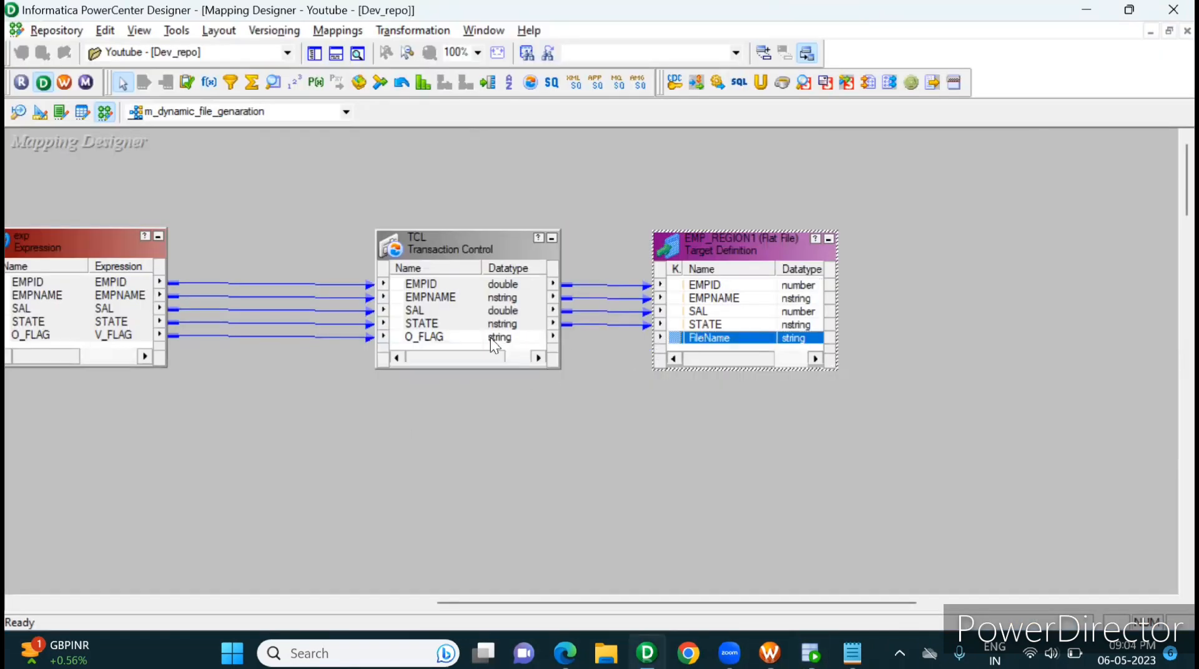
click(406, 325)
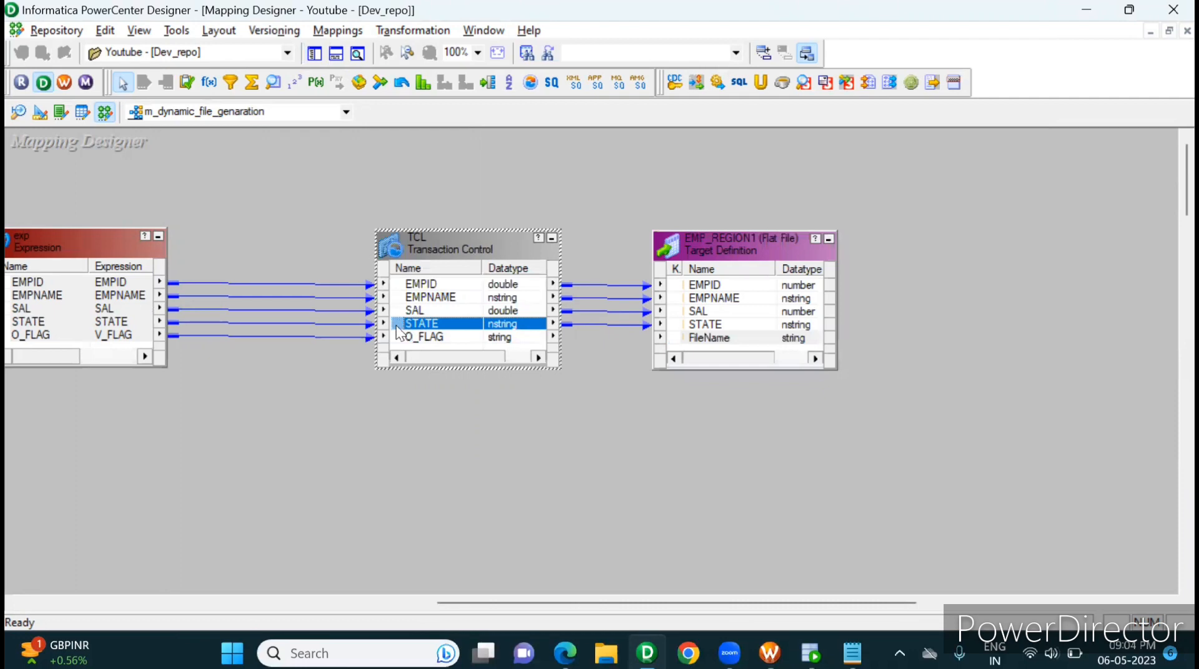
drag(396, 325, 736, 338)
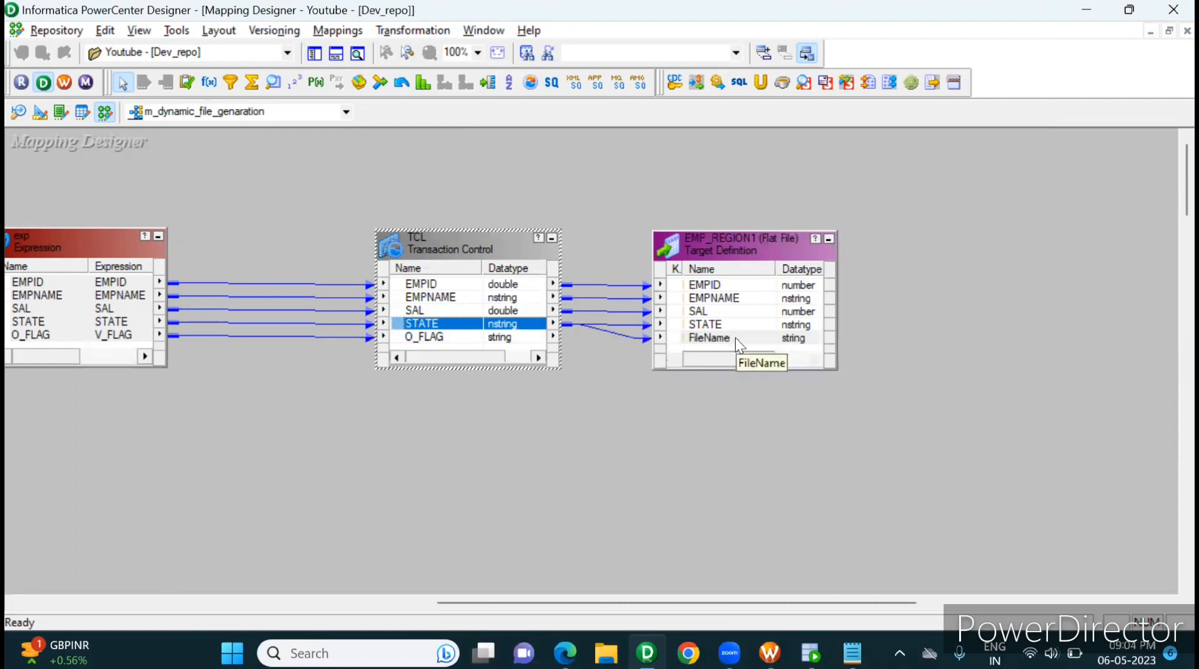
key(ctrl+s)
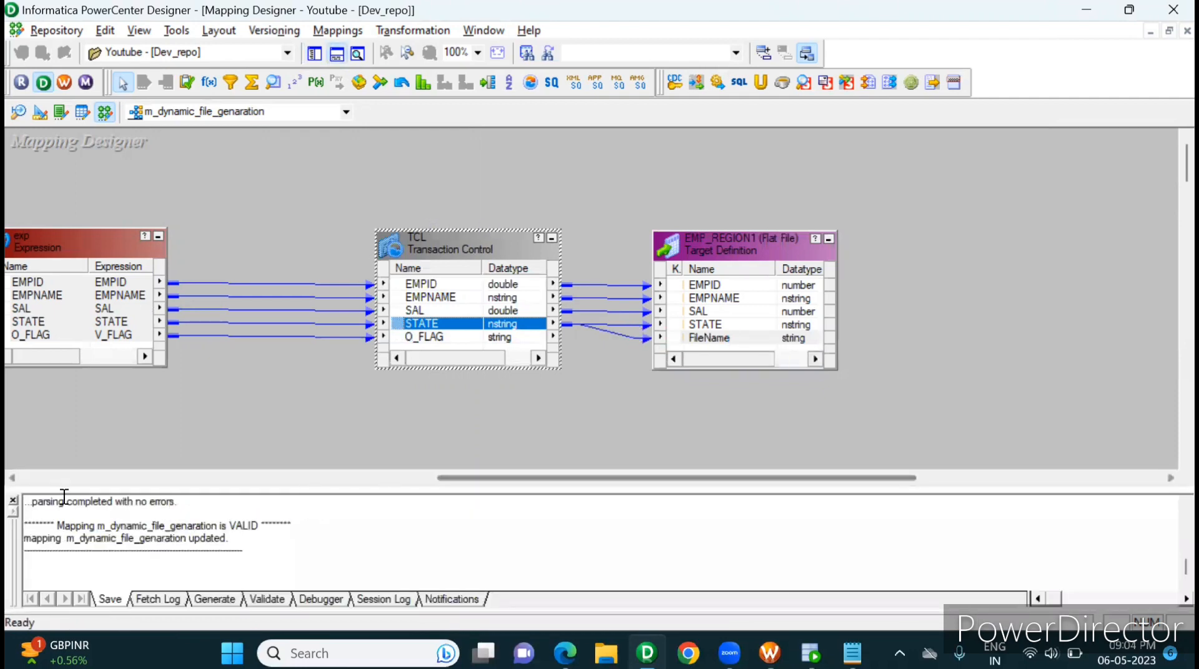
click(13, 501)
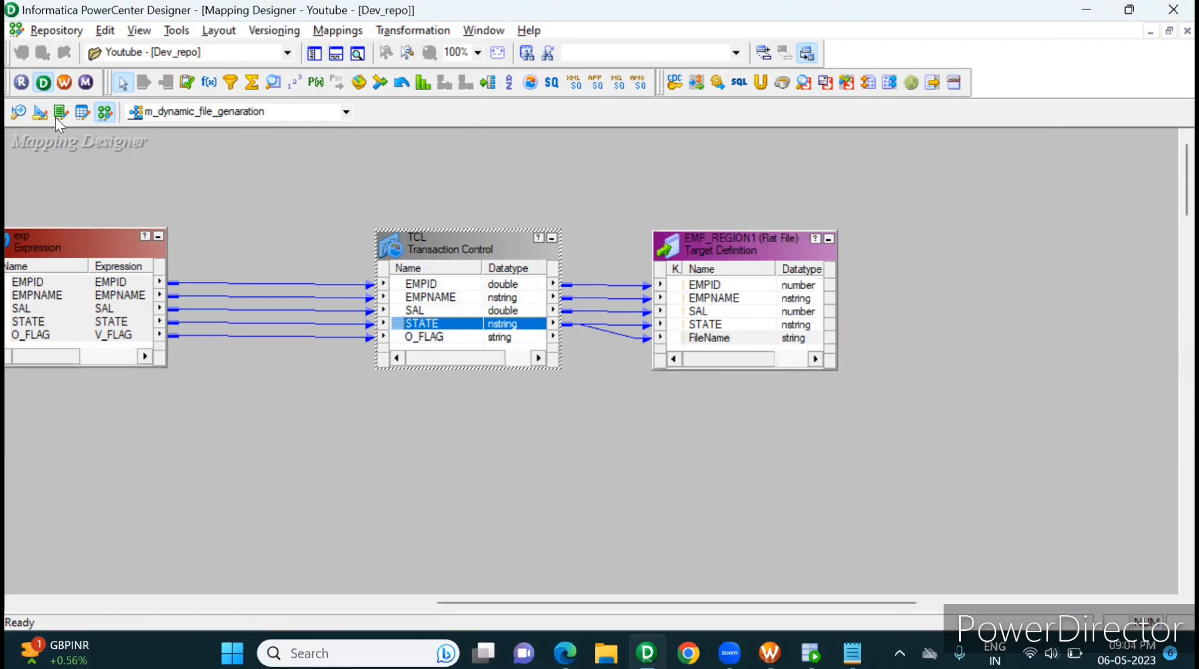
Step: Switch to PowerCenter Workflow Manager and create a workflow named wf_dynamic_file_generation in the Workflow Designer, then save it
click(65, 84)
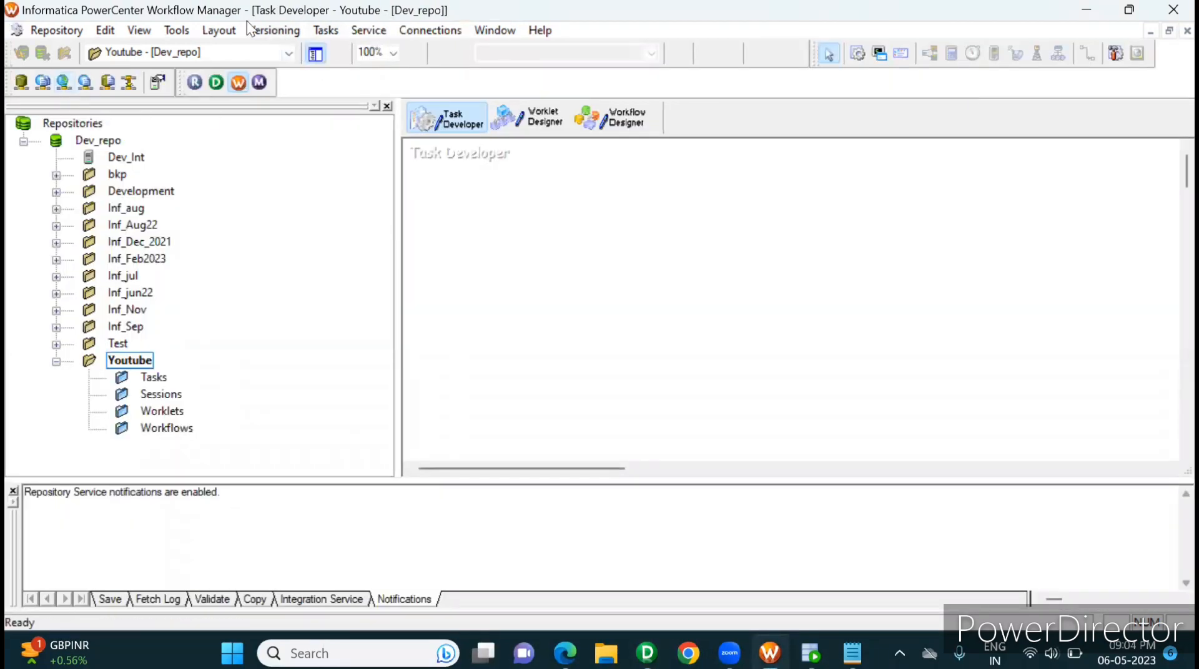
click(605, 126)
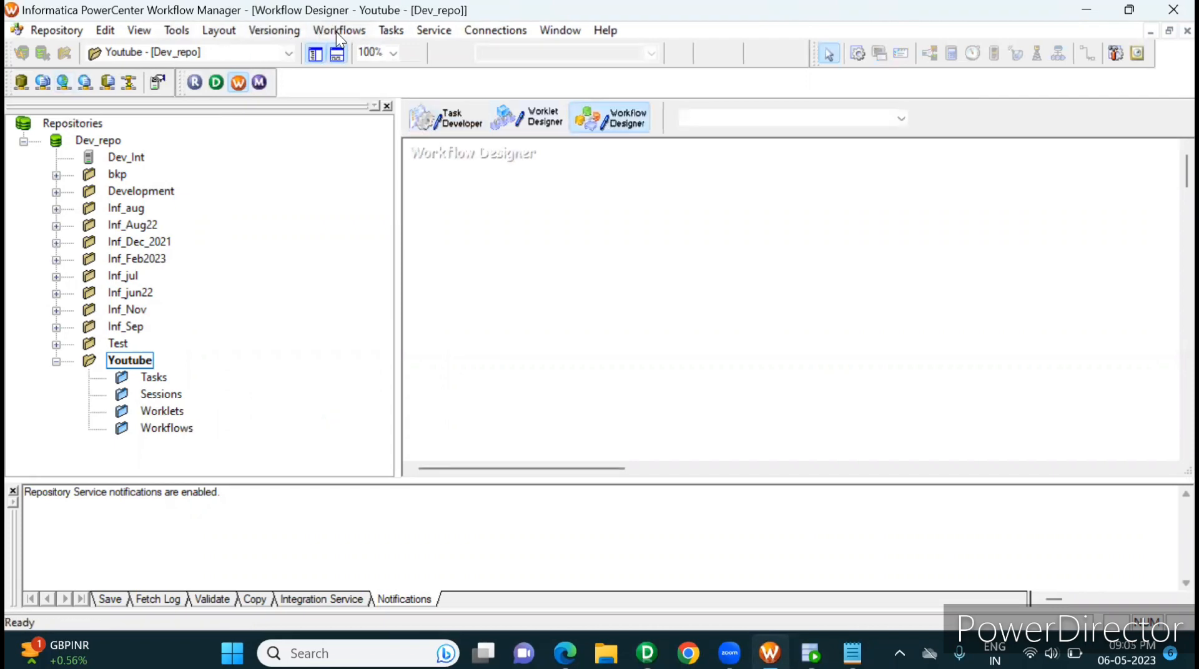
click(336, 32)
click(349, 50)
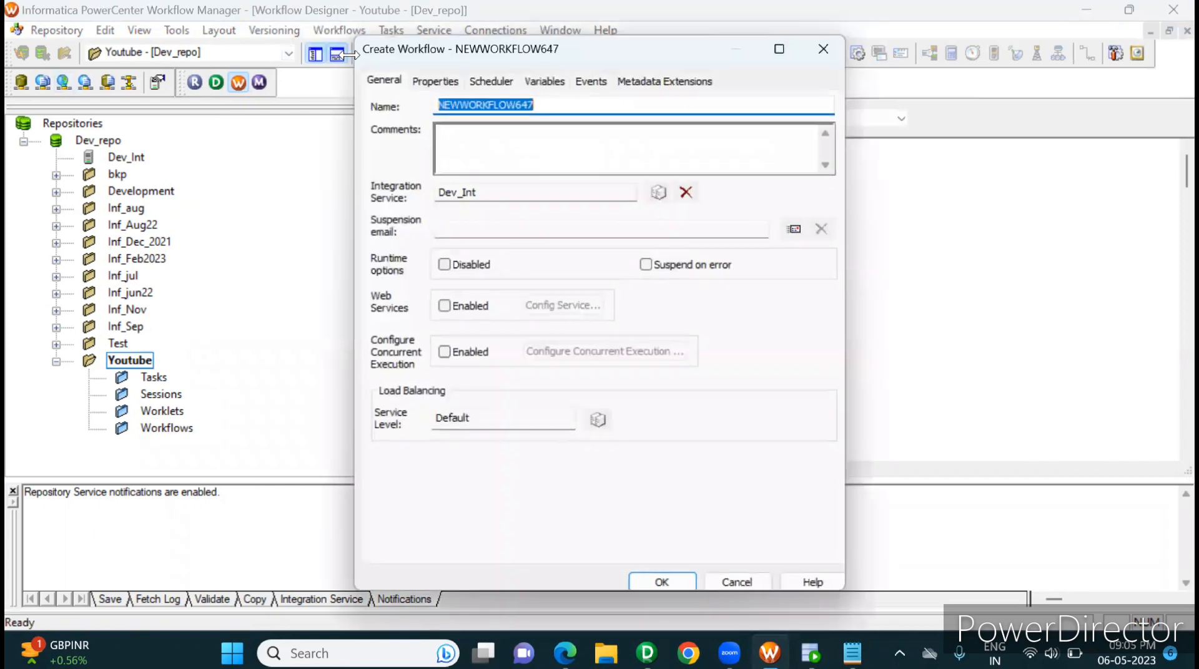
text(wf)
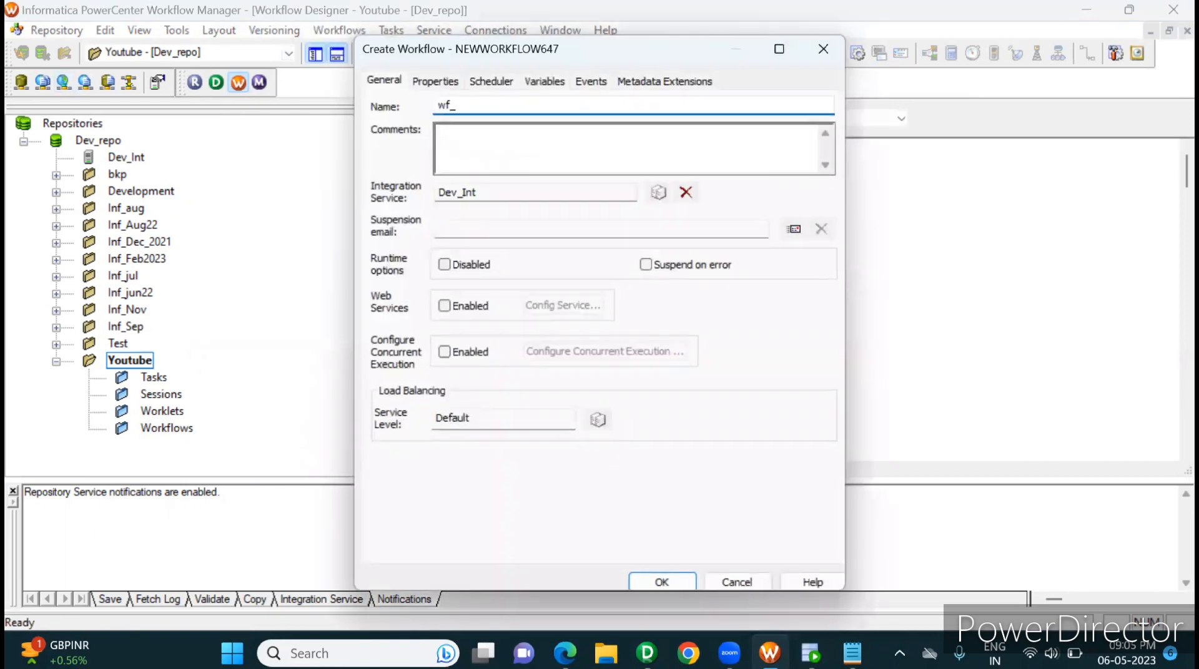
text(_dynamic_file_generat)
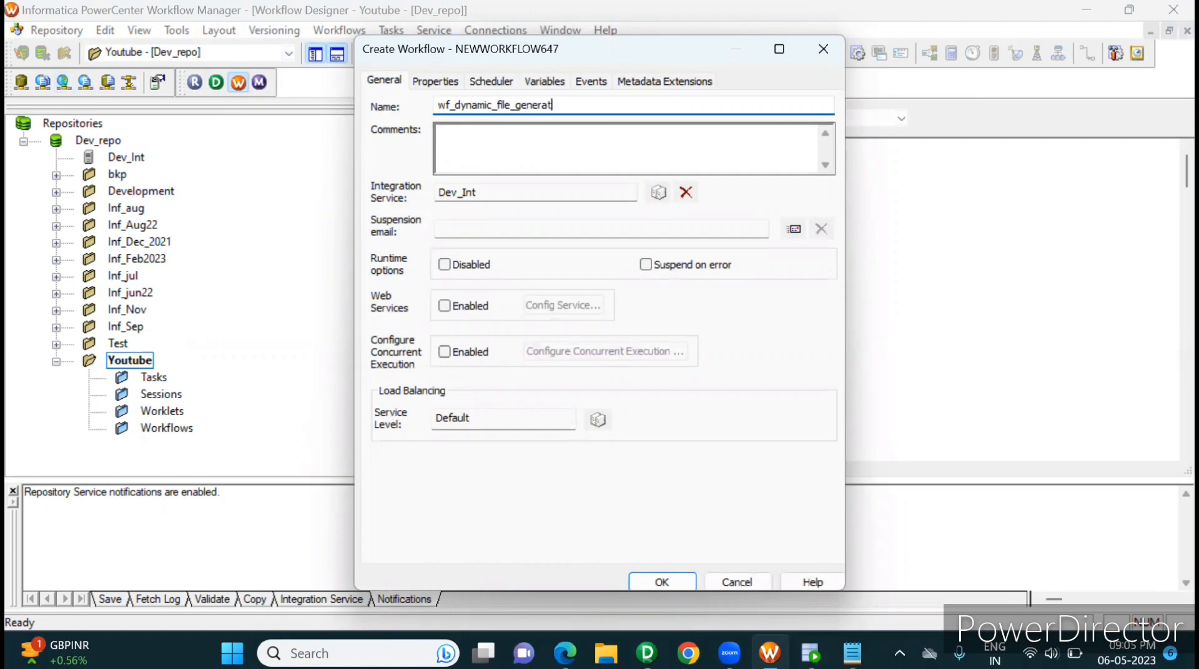
text(ion)
click(657, 579)
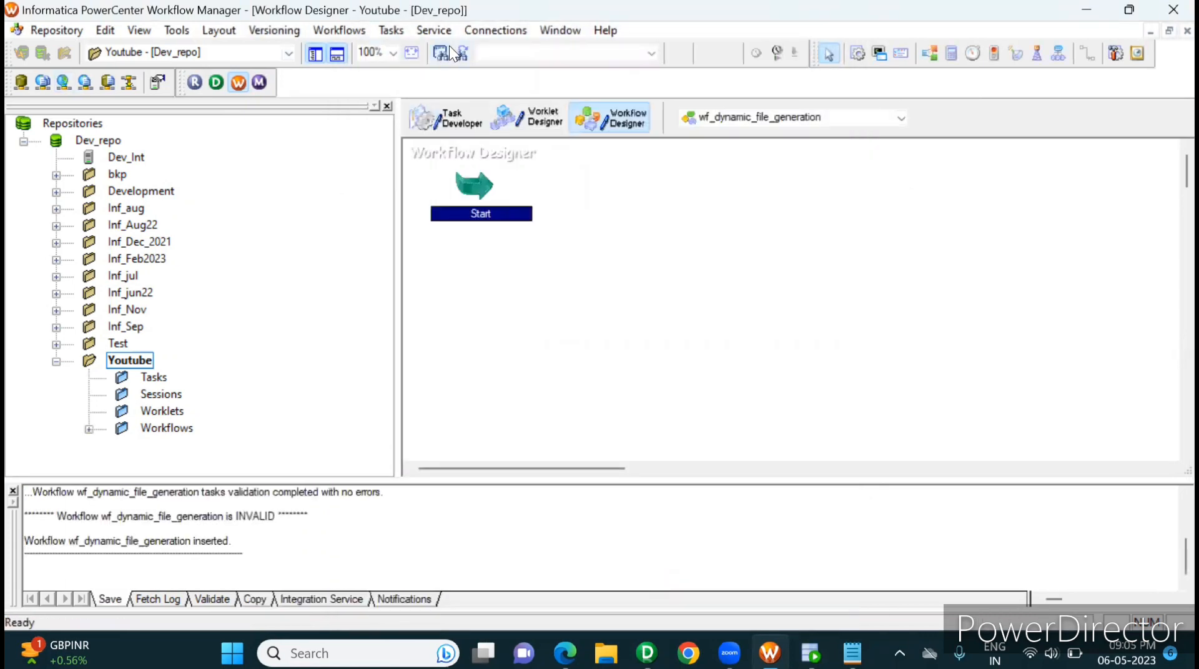
Step: Create a session task named s_dynamic_file_genartion and associate it with the mapping m_dynamic_file_genaration
click(394, 31)
click(417, 51)
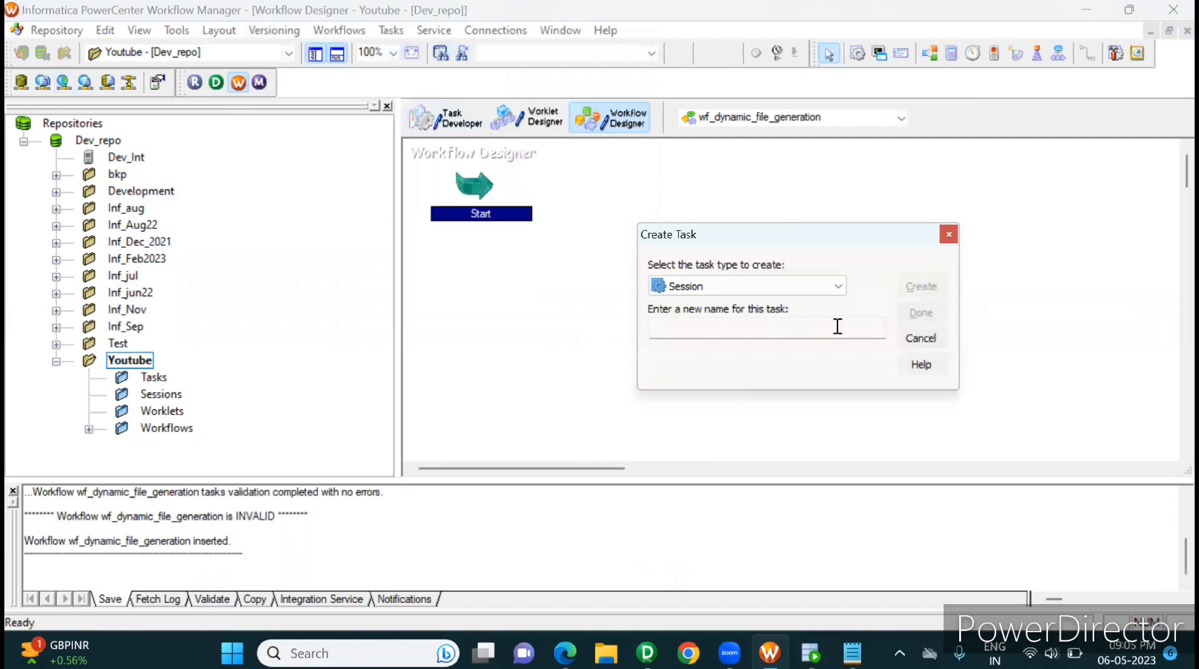
click(817, 329)
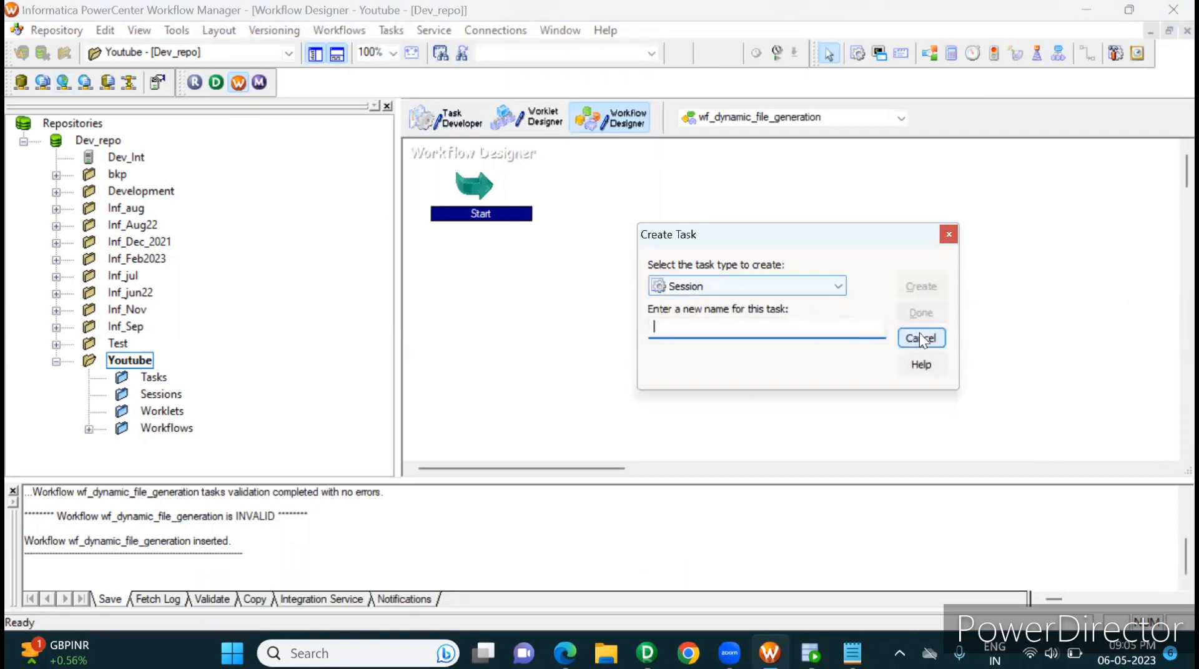
text(s)
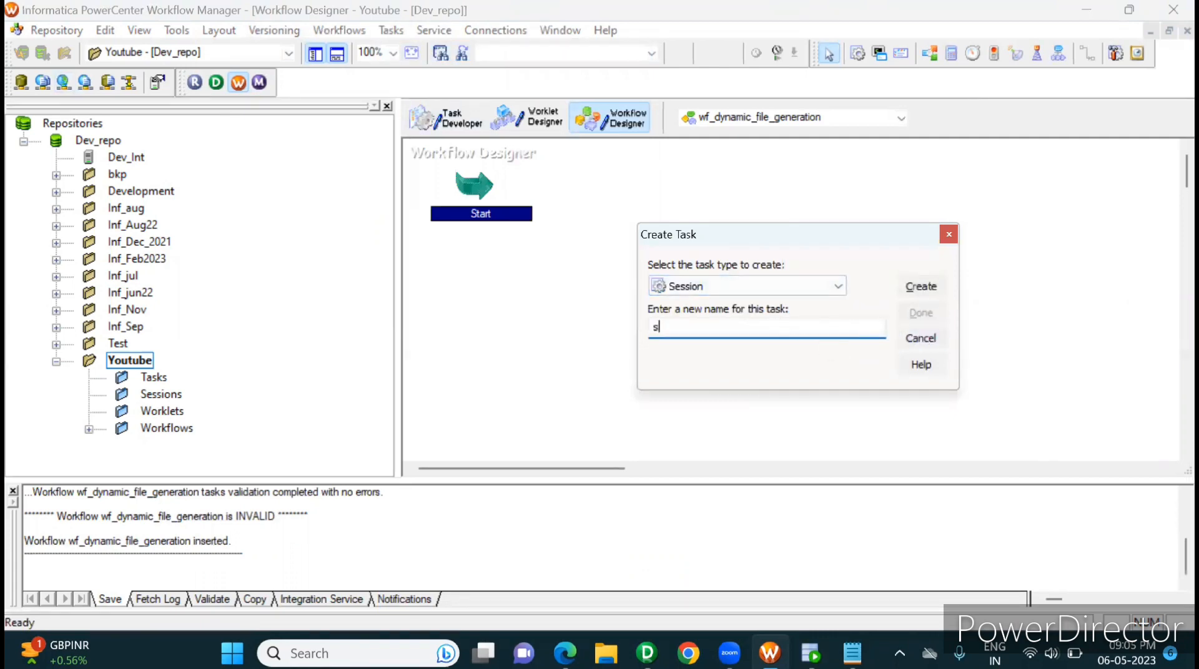
text(_dynamic_file_genart)
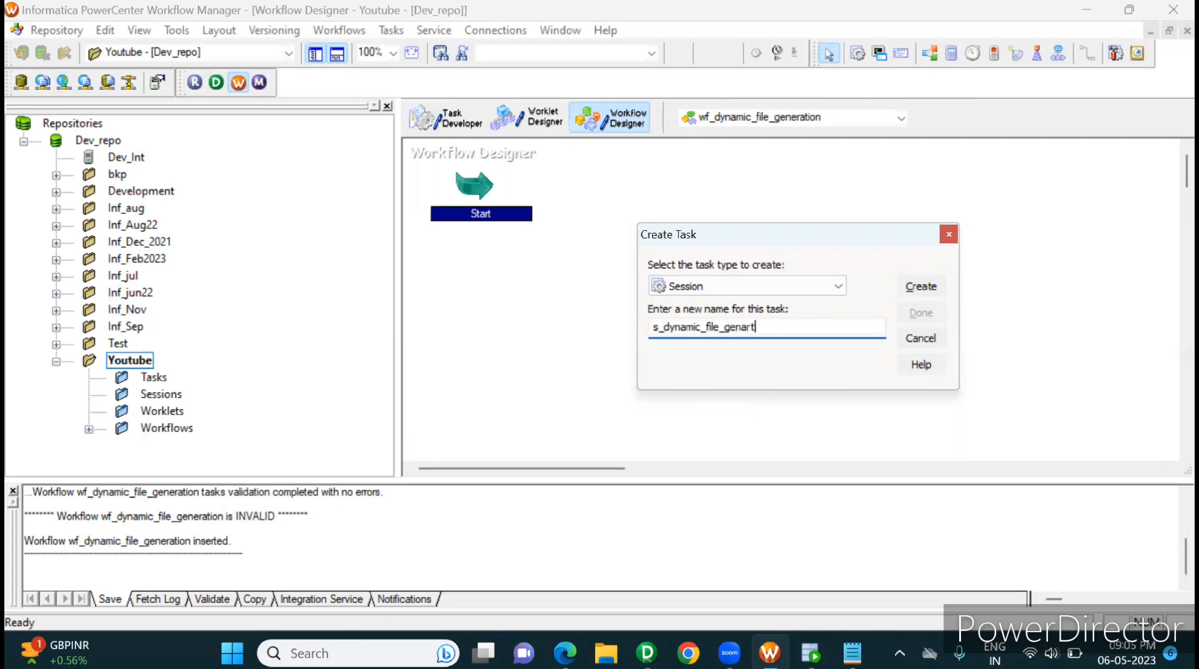
text(ion)
click(920, 287)
click(972, 240)
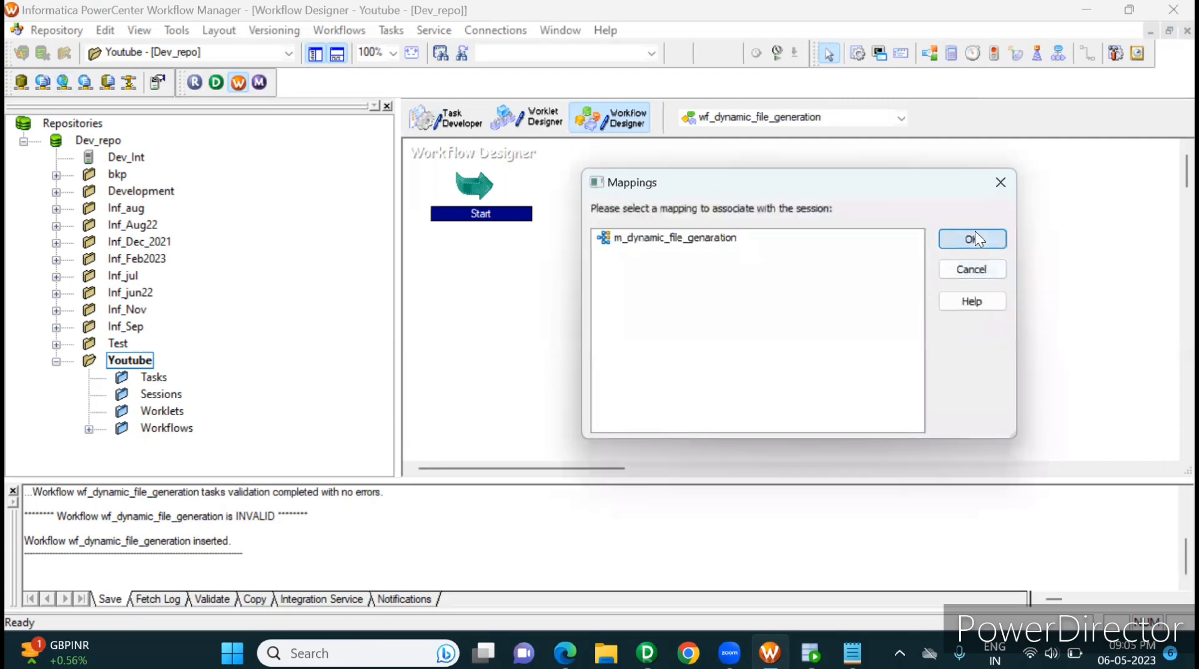
click(918, 314)
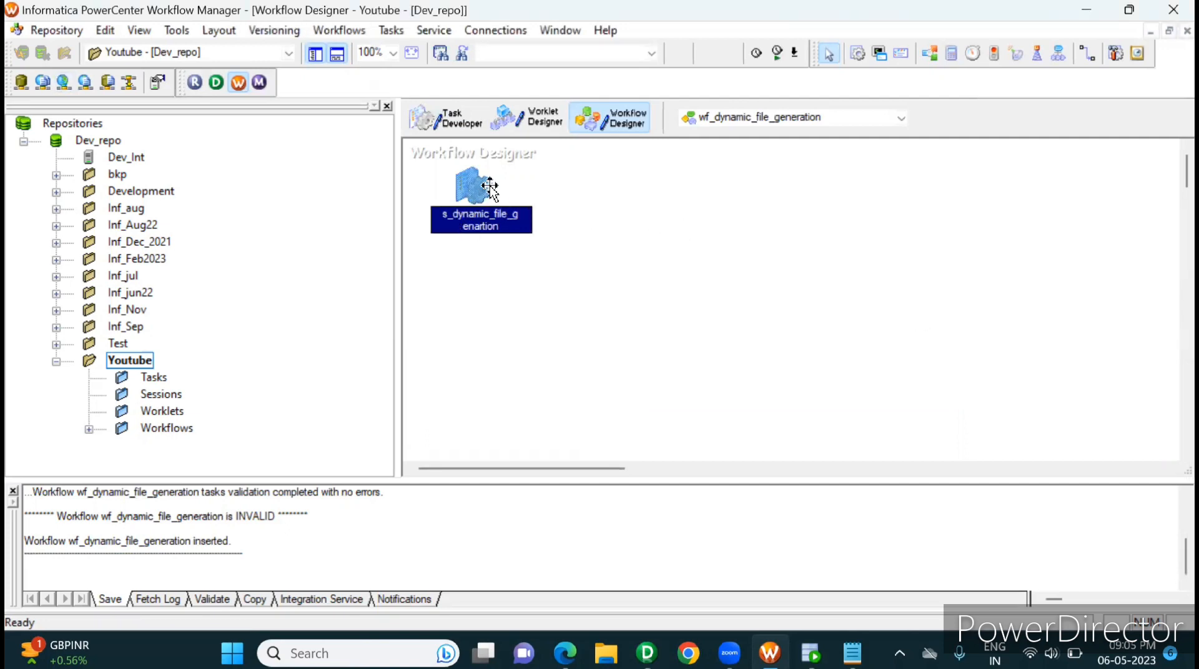
Step: Place the session to the right of the Start task and link Start to the session
drag(484, 189, 713, 217)
click(400, 30)
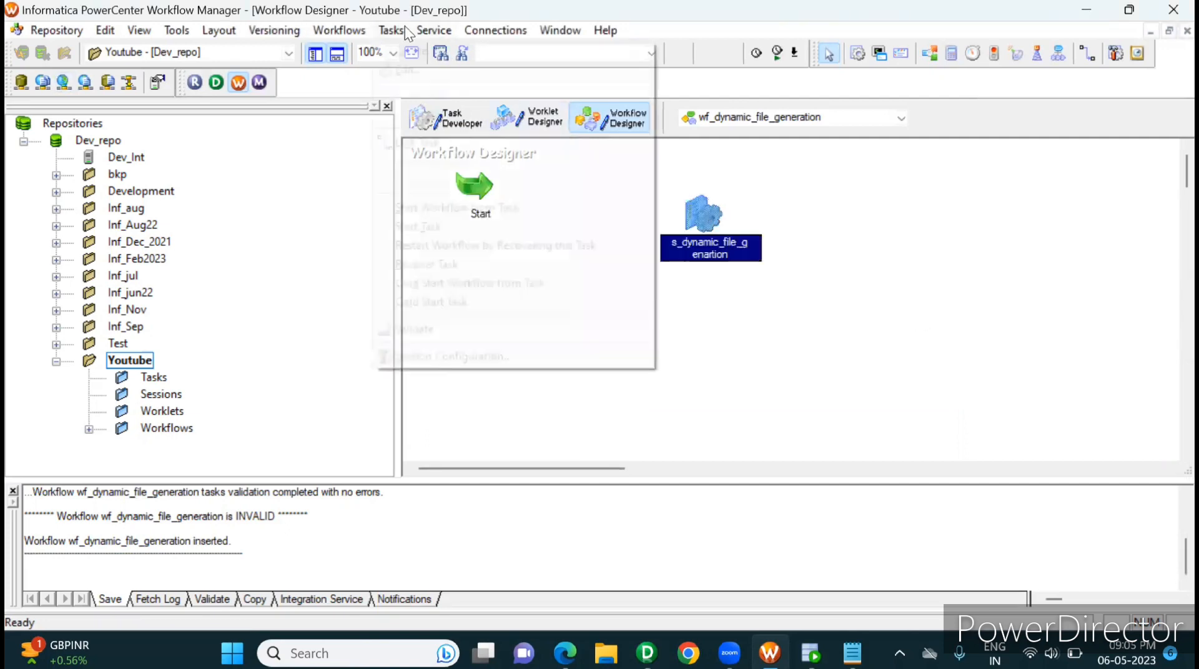
click(444, 144)
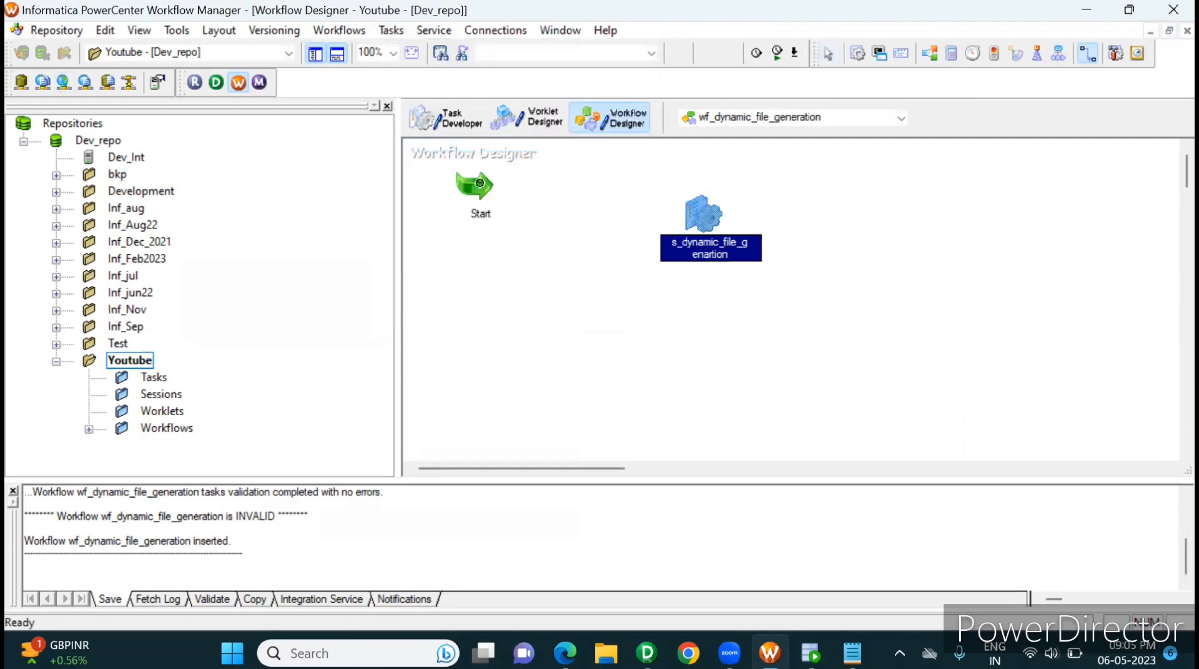
drag(481, 184, 709, 219)
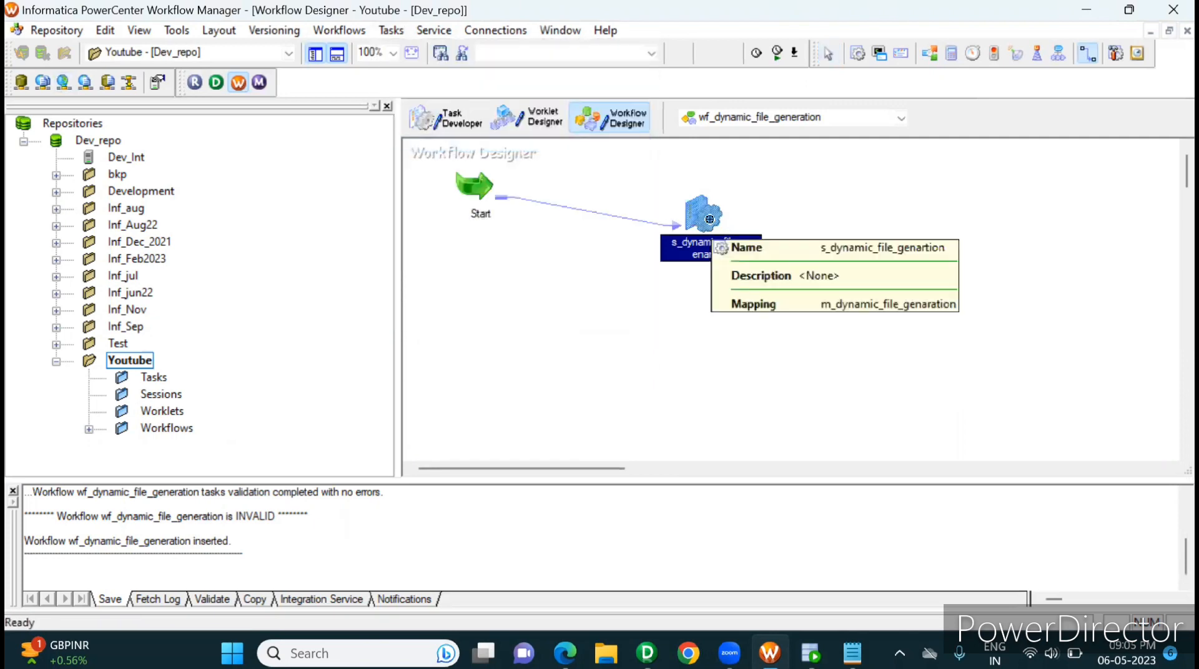
Step: Open the session's mapping settings and set the SQ_EMP_REGION relational connection to source
double_click(710, 220)
click(505, 43)
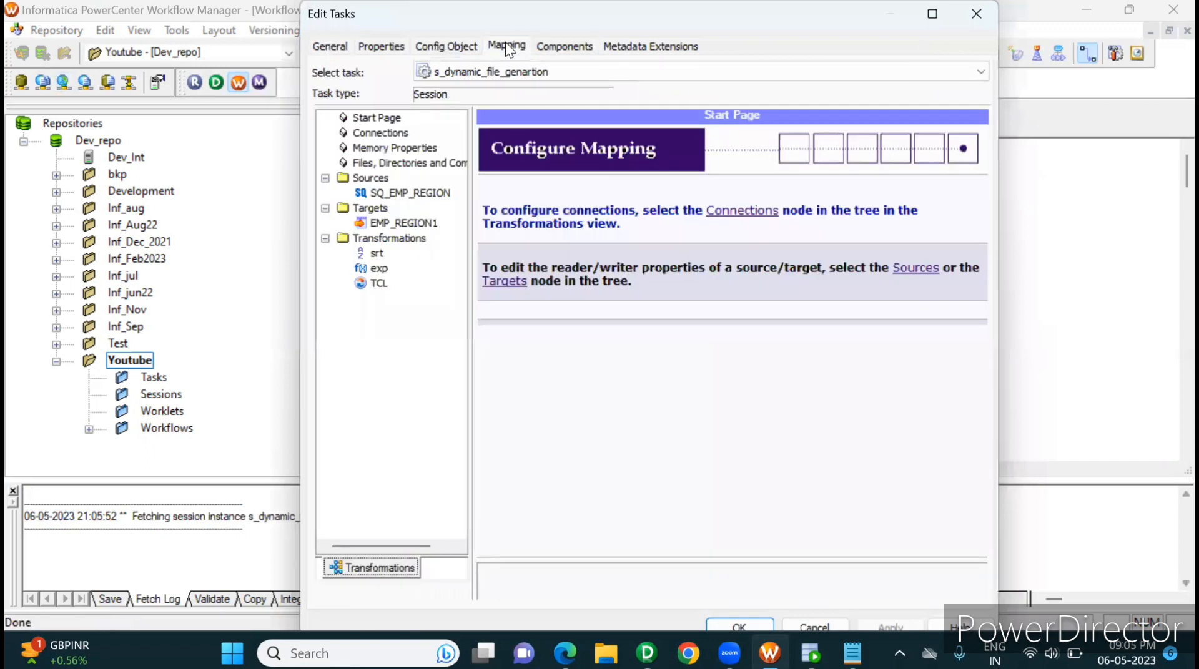
click(441, 195)
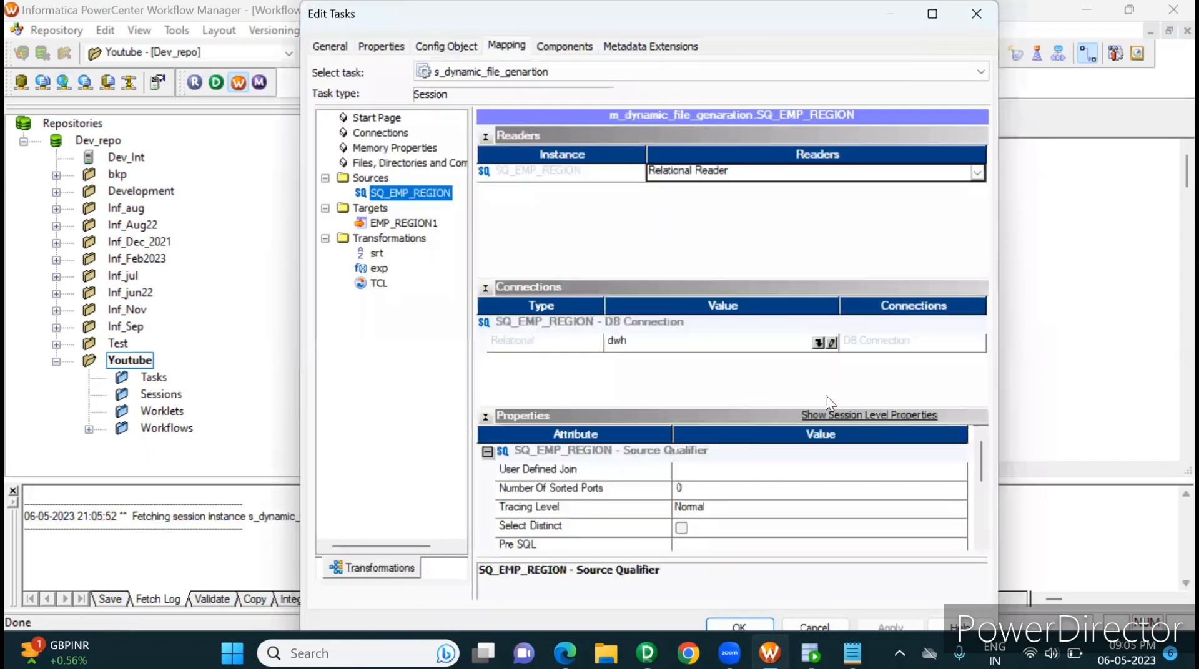
click(826, 343)
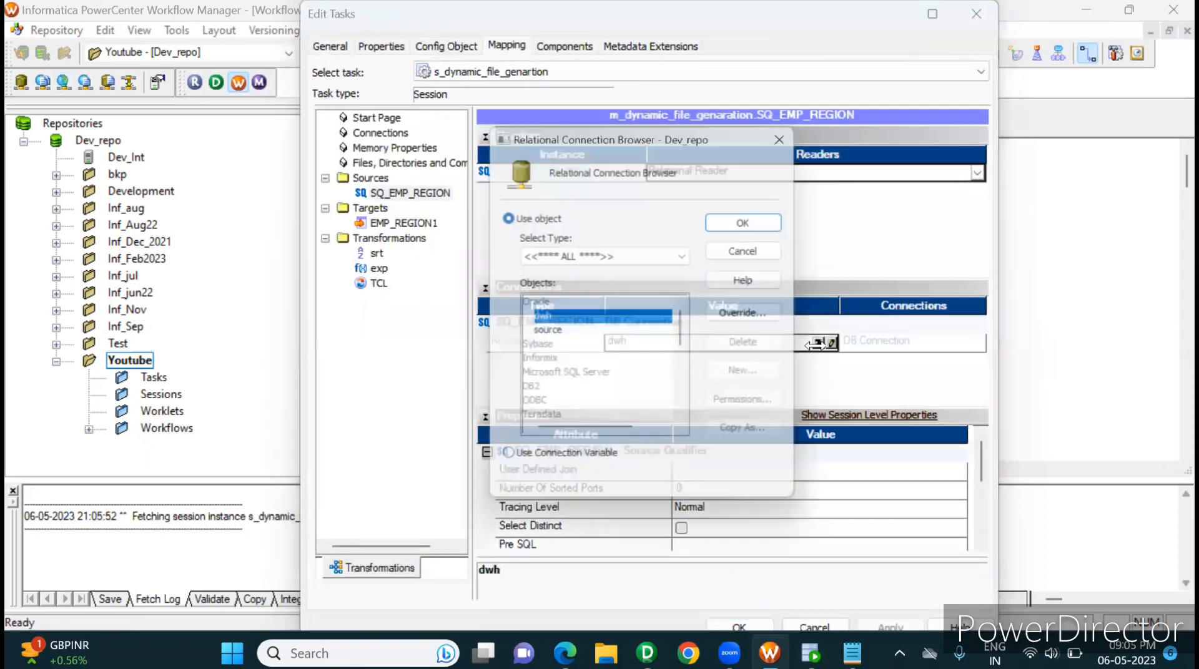
double_click(552, 337)
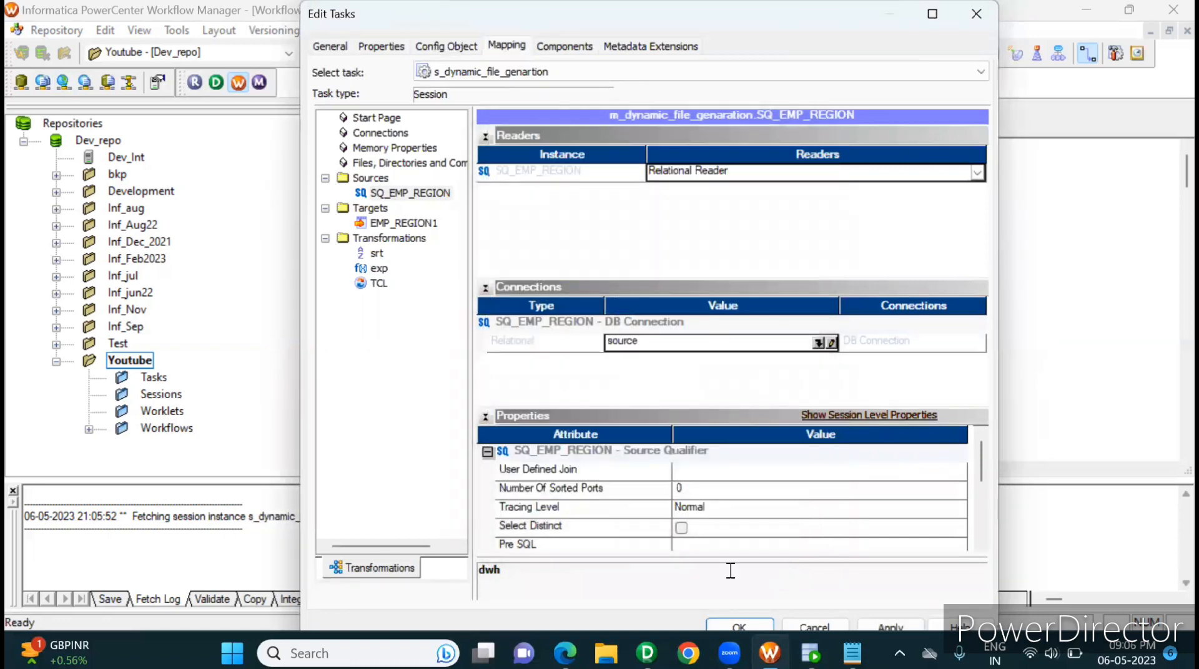
Step: Set the EMP_REGION1 target's output filename to emp_region.txt and check the emp_region rows in Oracle SQL Developer before returning to Workflow Manager
click(400, 227)
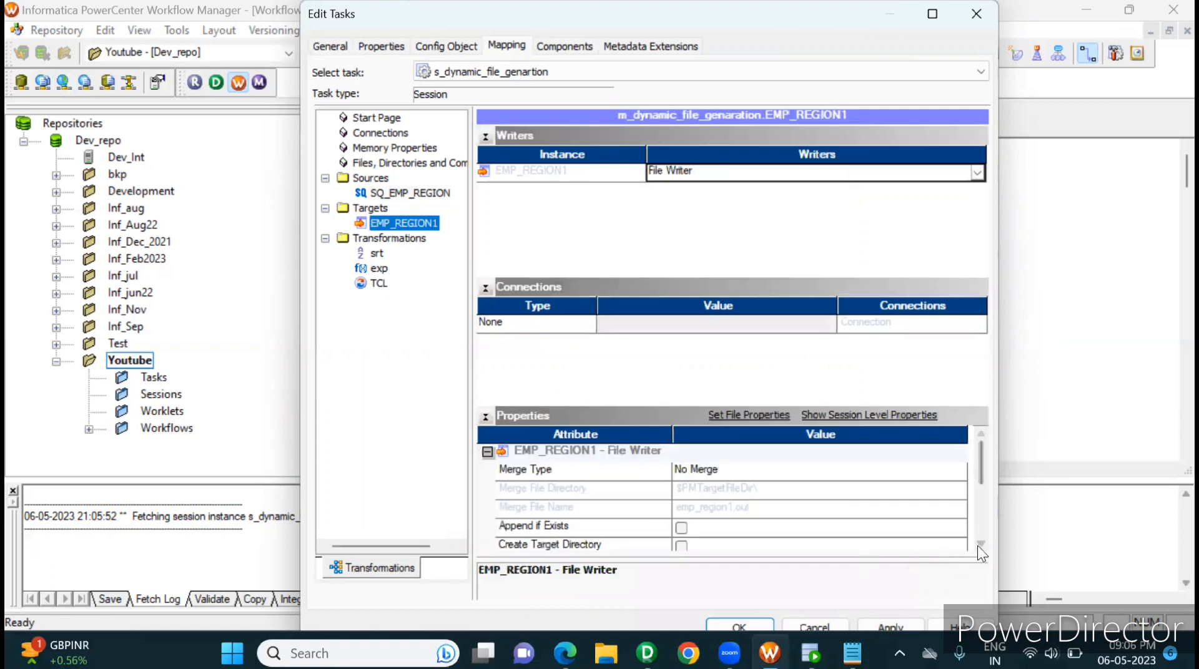
scroll(979, 551, down, 1)
scroll(978, 548, down, 4)
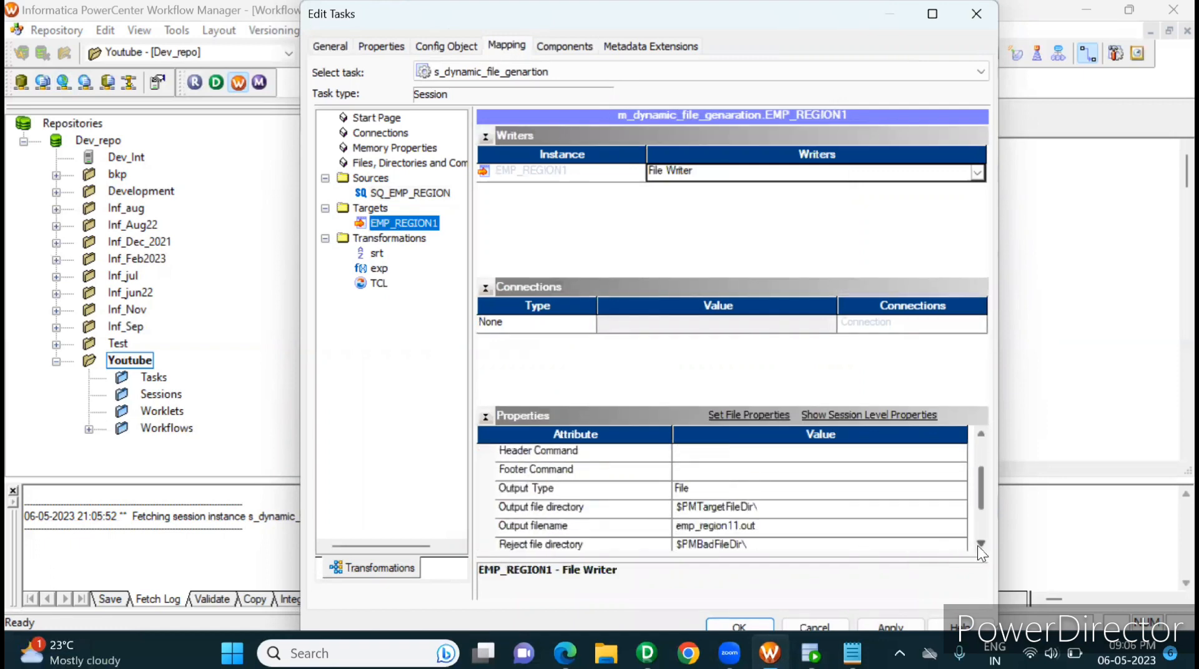
double_click(700, 508)
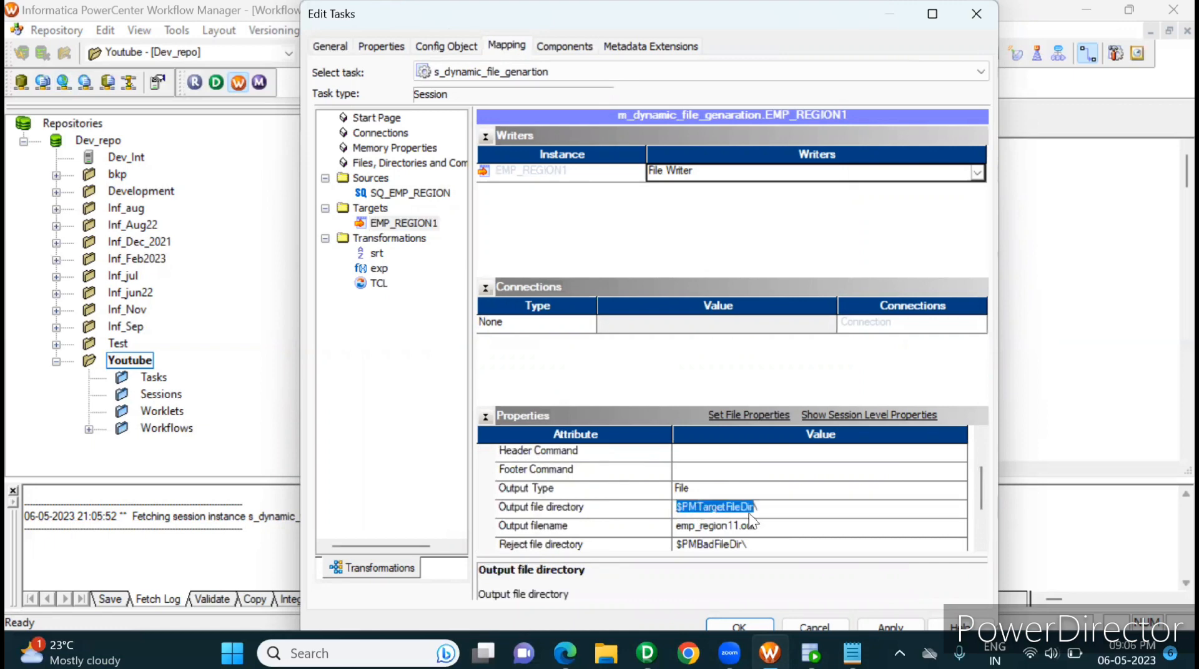
click(776, 510)
drag(776, 510, 649, 509)
click(714, 529)
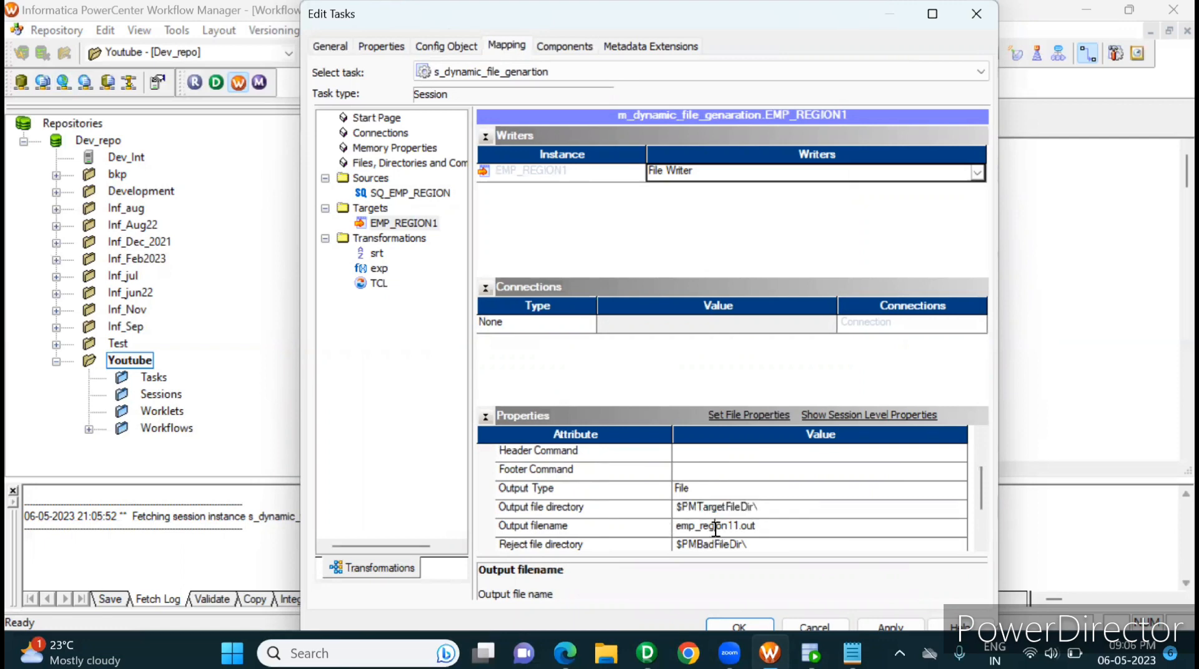
drag(734, 527, 779, 525)
key(BackSpace)
key(BackSpace)
text(.tx)
drag(778, 525, 668, 527)
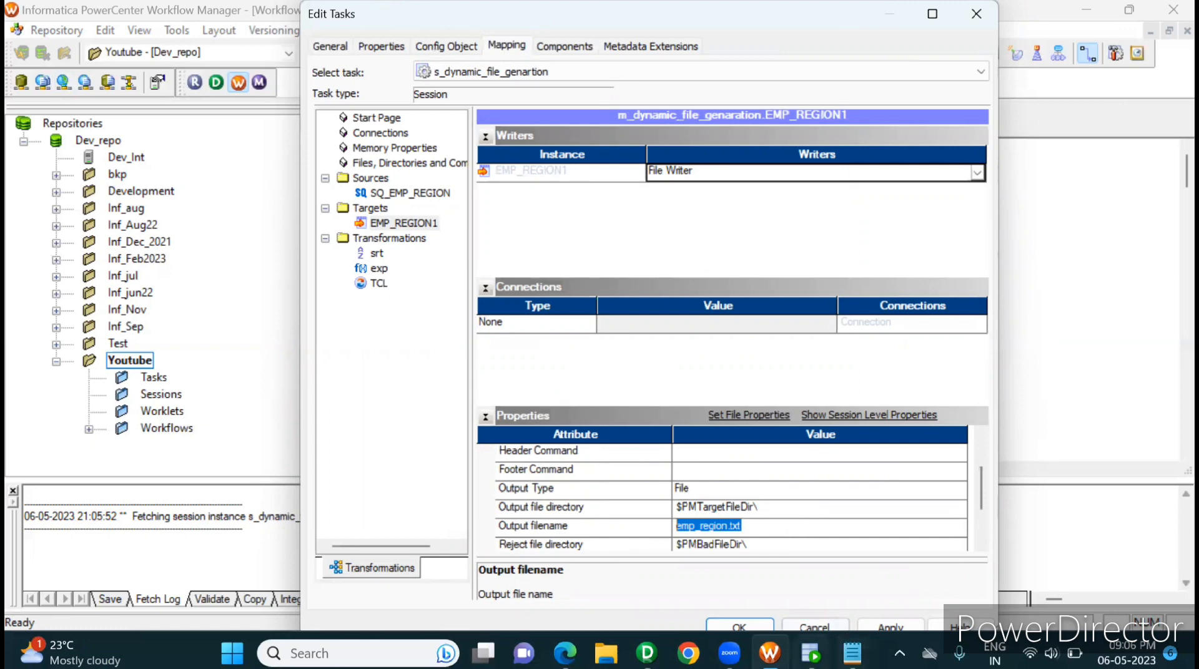
click(811, 654)
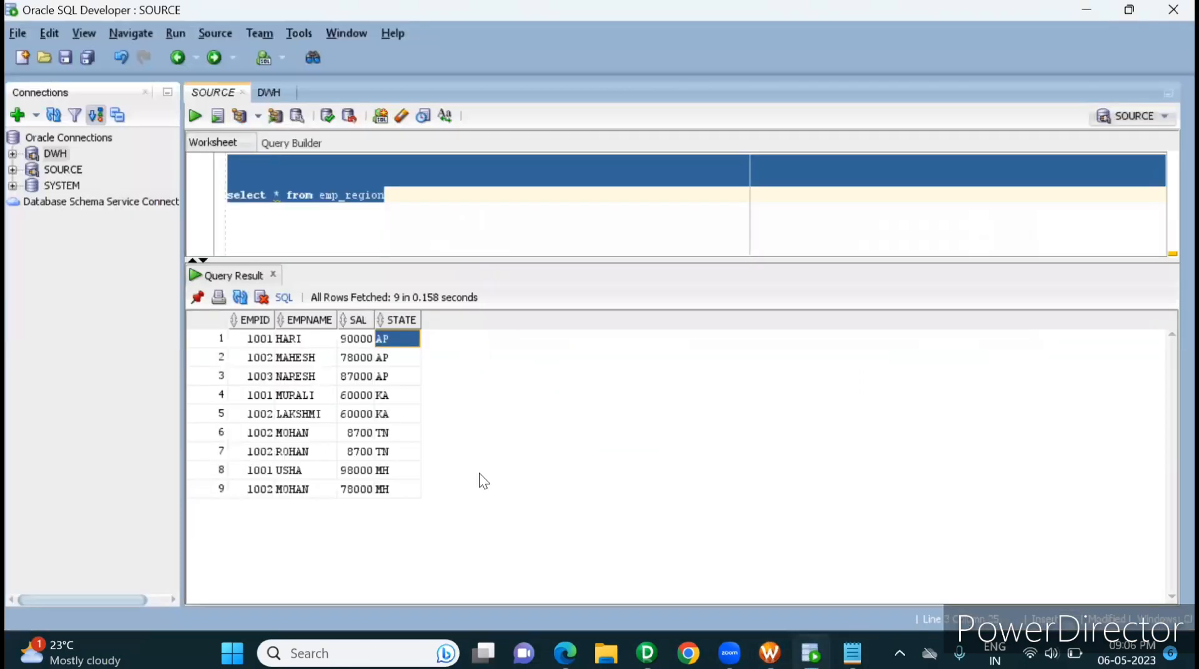
key(alt+Tab)
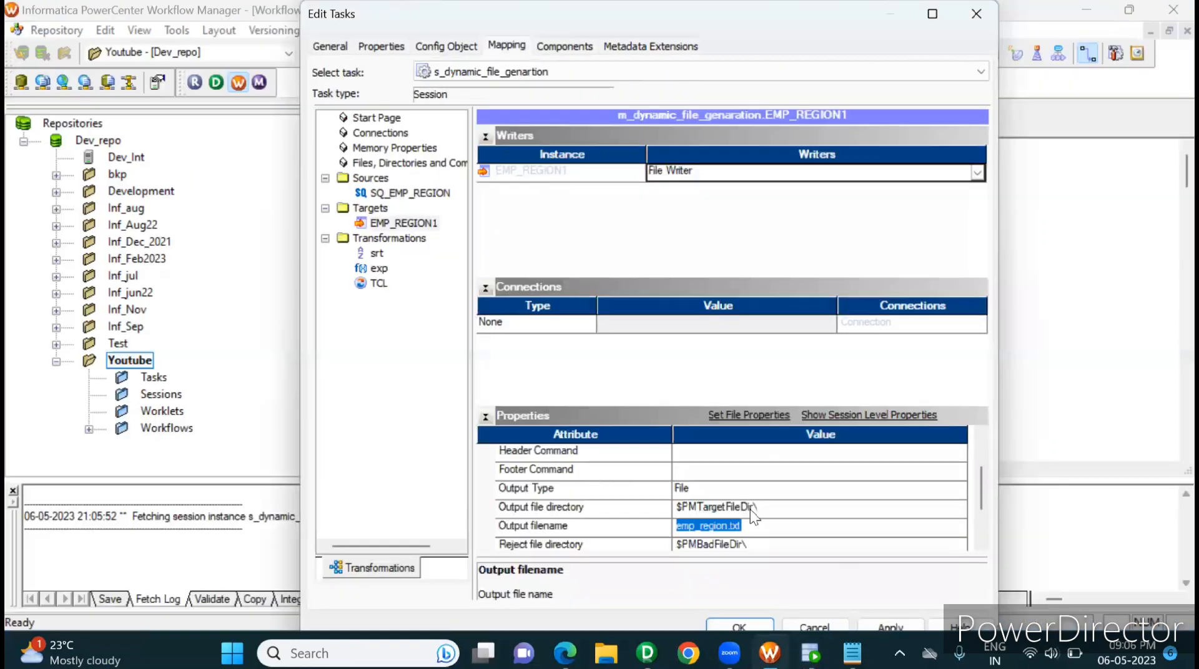
Step: Confirm the session edits, save wf_dynamic_file_generation and start the workflow
click(752, 527)
click(754, 623)
key(ctrl+s)
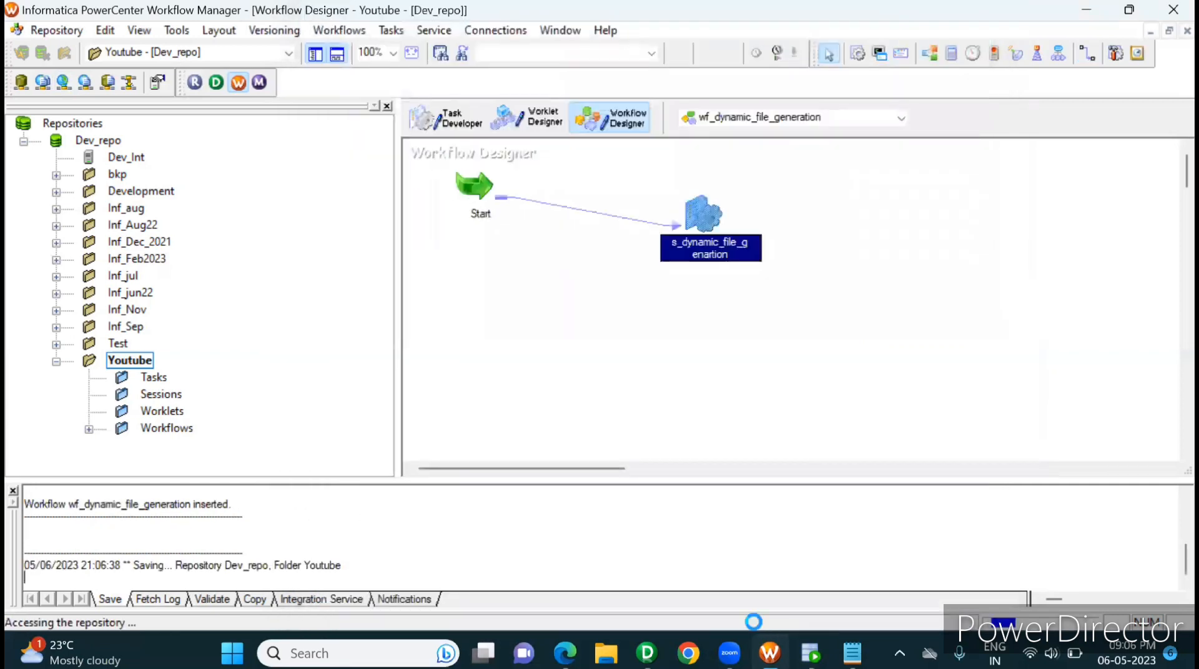
click(660, 371)
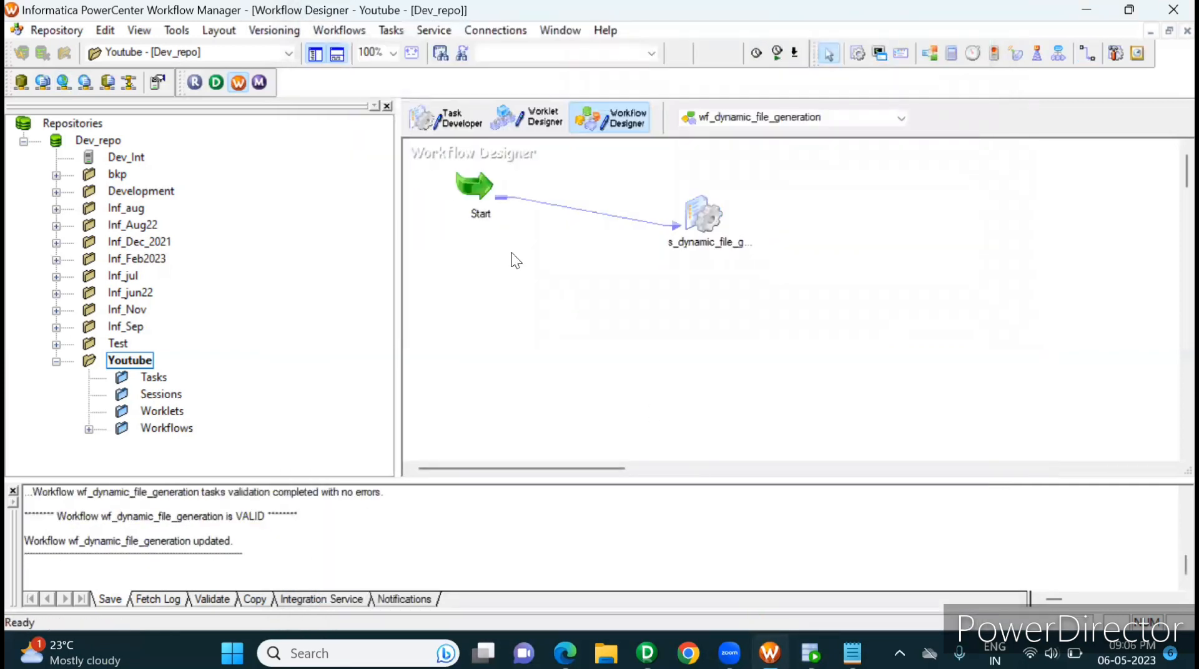
click(337, 27)
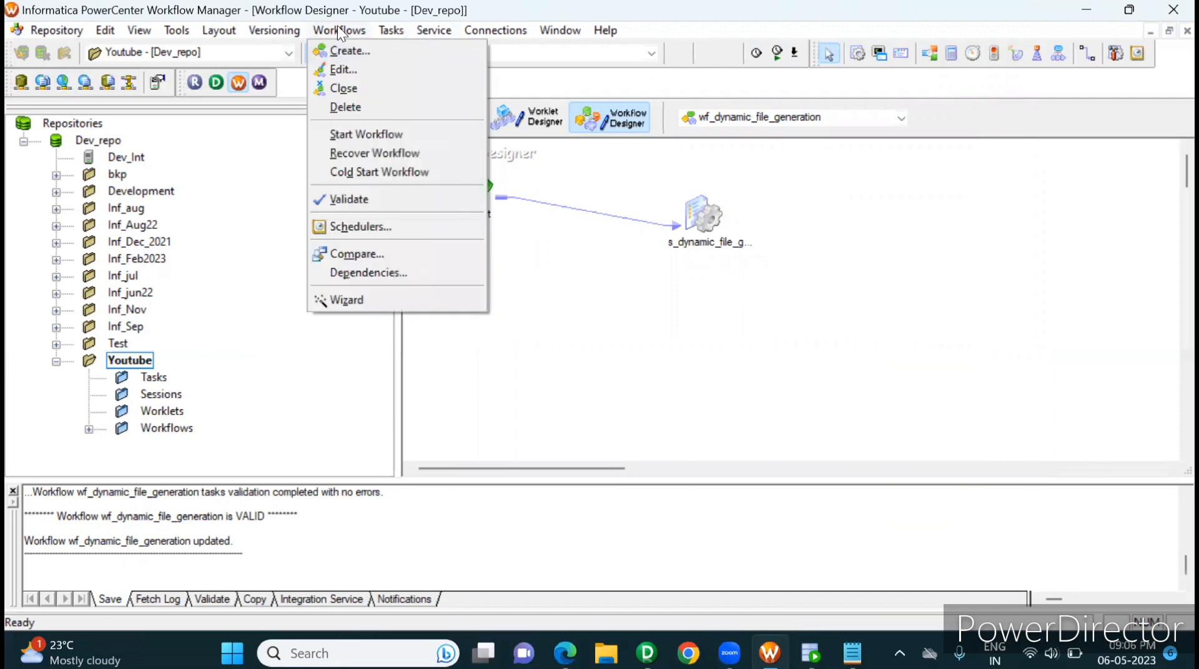
click(375, 132)
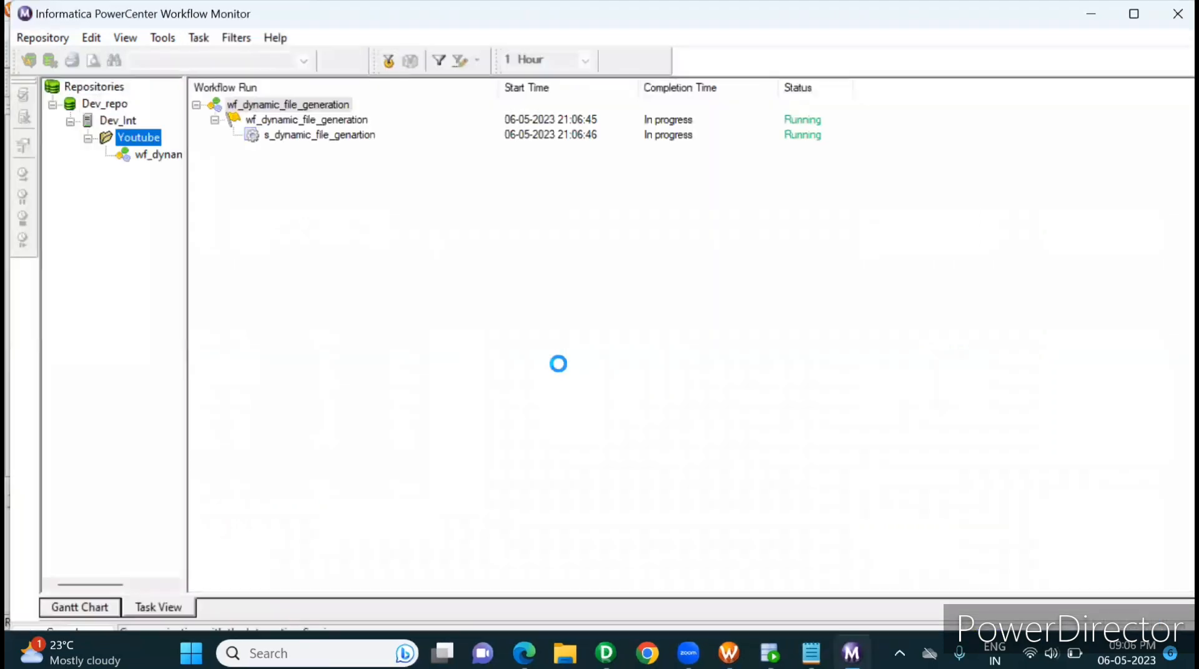
Step: In Workflow Monitor, open the run properties of the s_dynamic_file_genartion session and examine its target success rows
drag(185, 257, 396, 255)
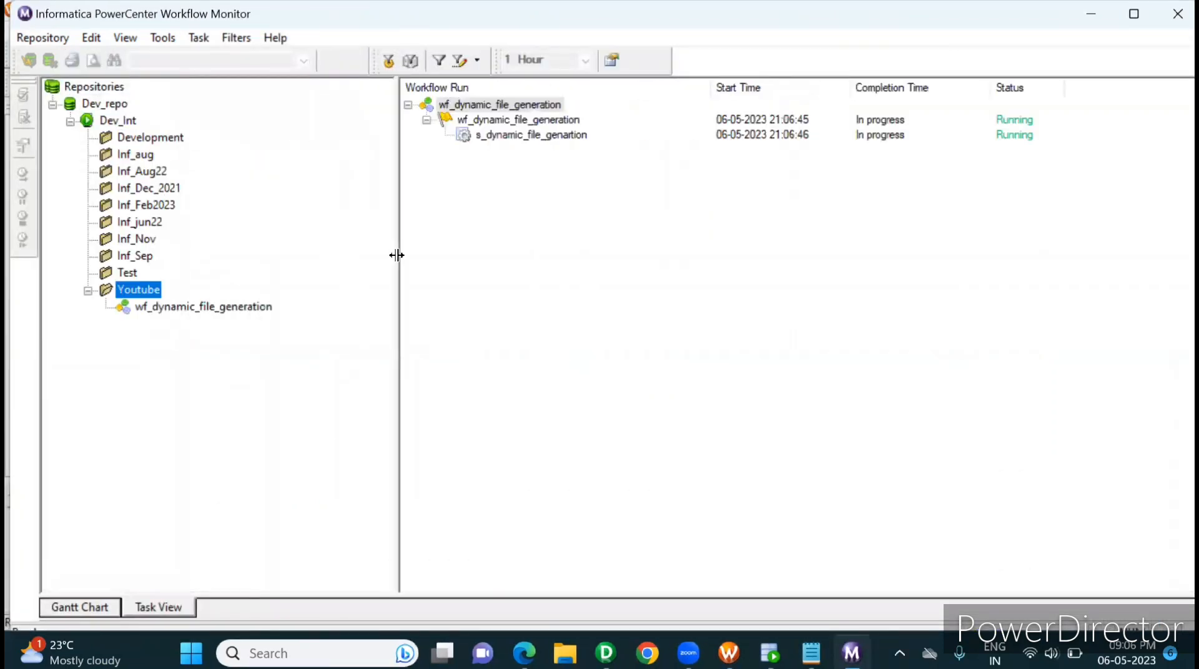
click(530, 137)
right_click(526, 137)
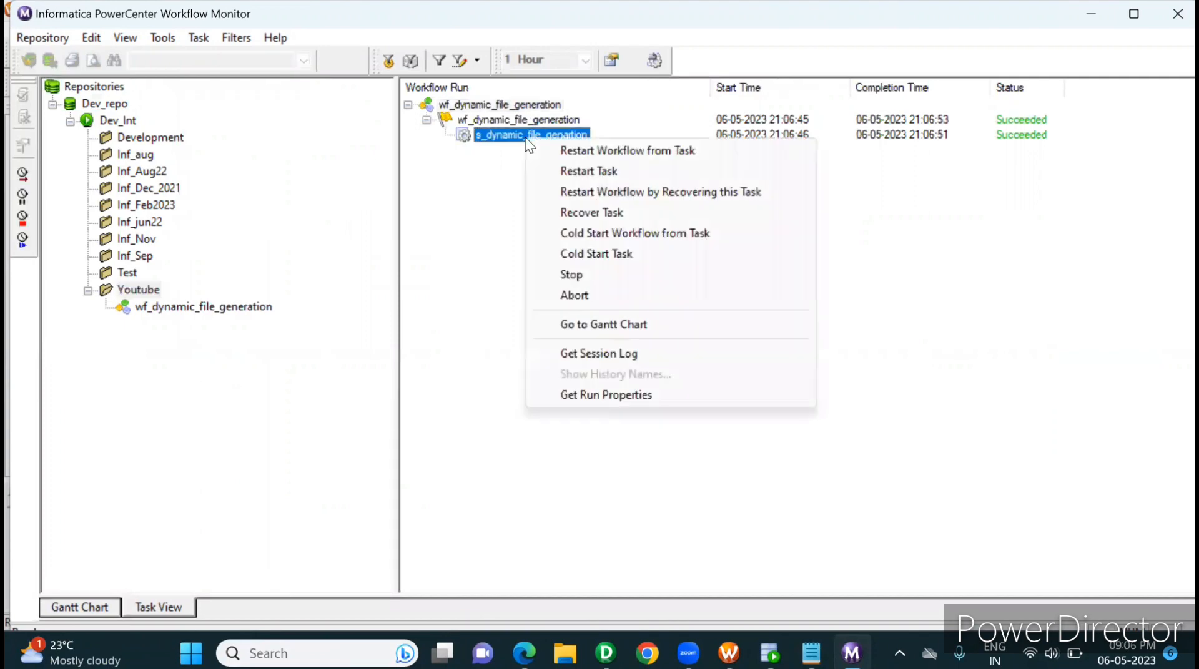
click(600, 398)
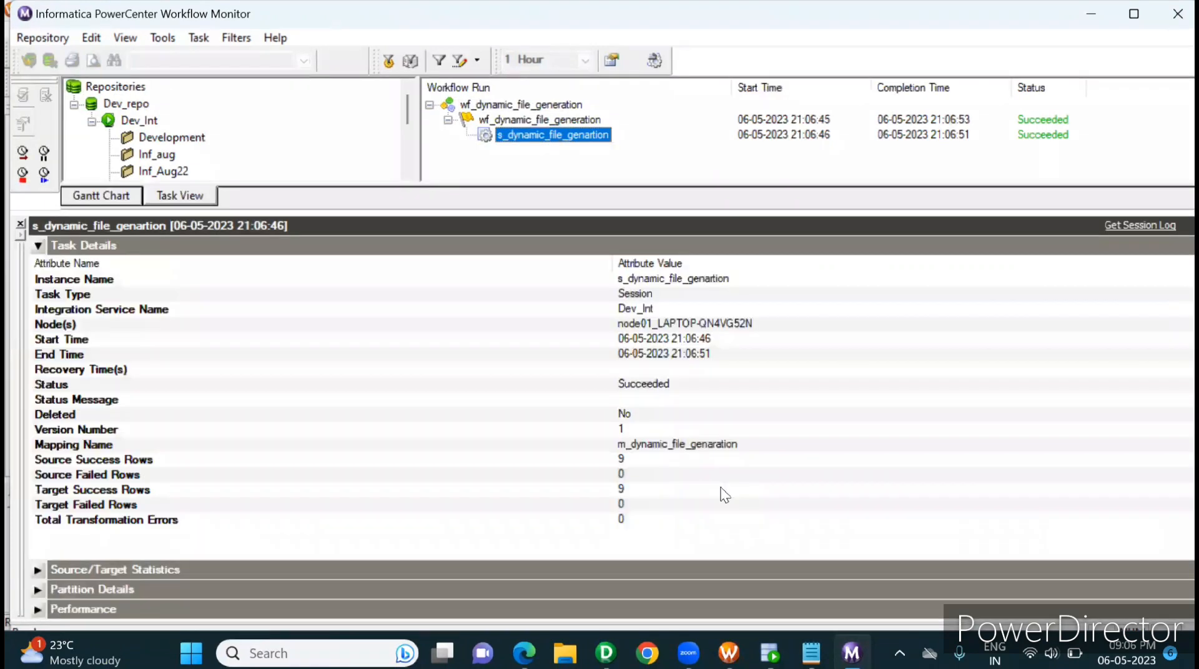
click(720, 491)
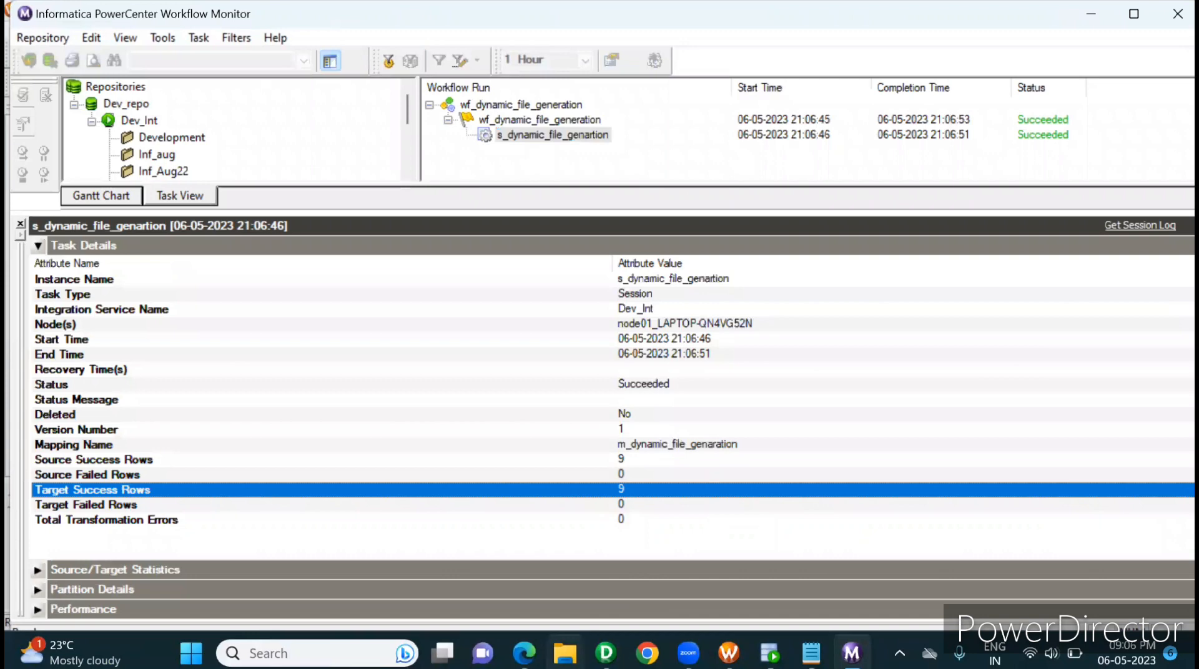
Step: Switch to File Explorer and open the target files folder C:\Informatica\9.6.1\server\infa_shared\TgtFiles
click(565, 653)
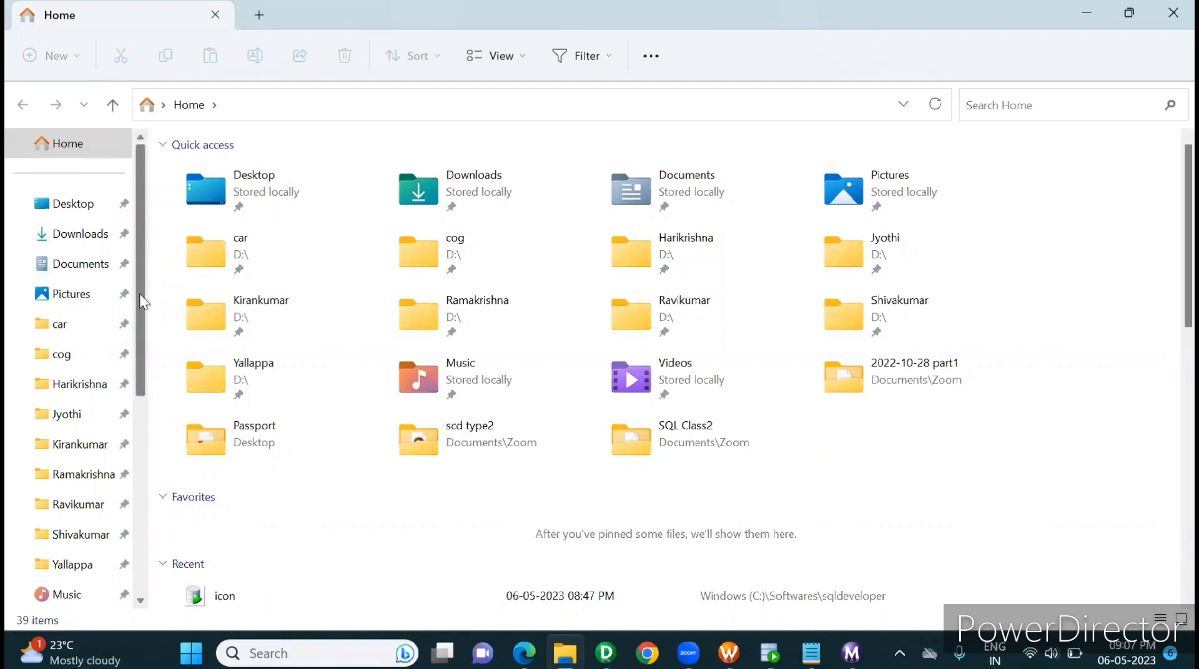
drag(139, 292, 135, 592)
click(103, 540)
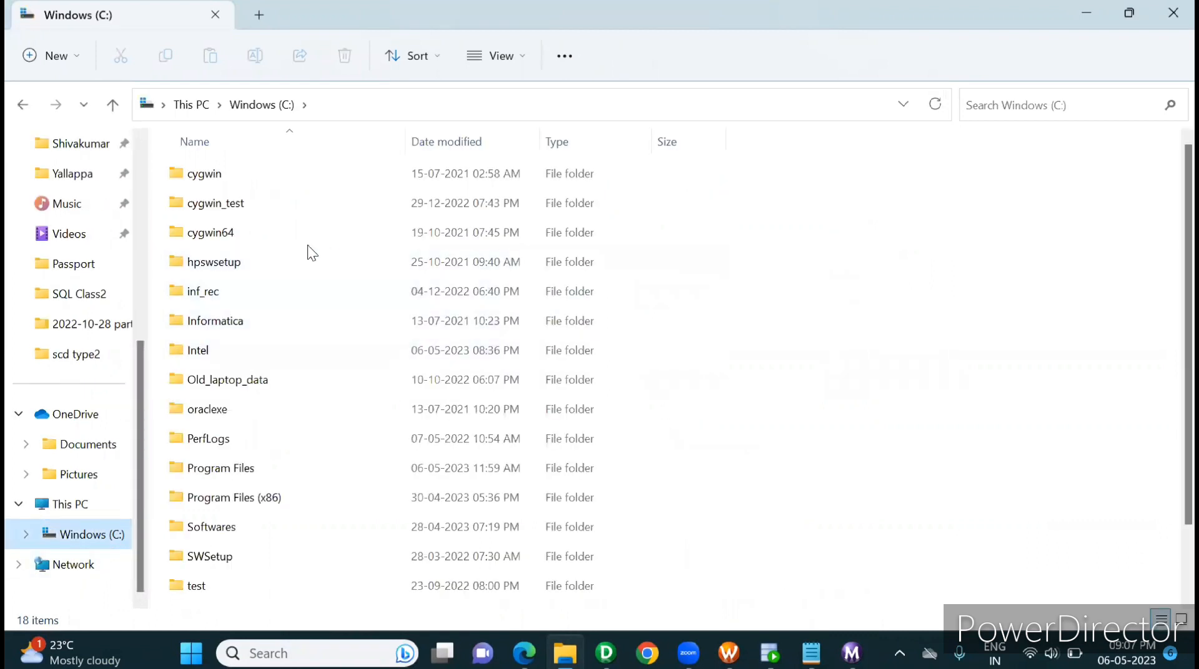
double_click(212, 320)
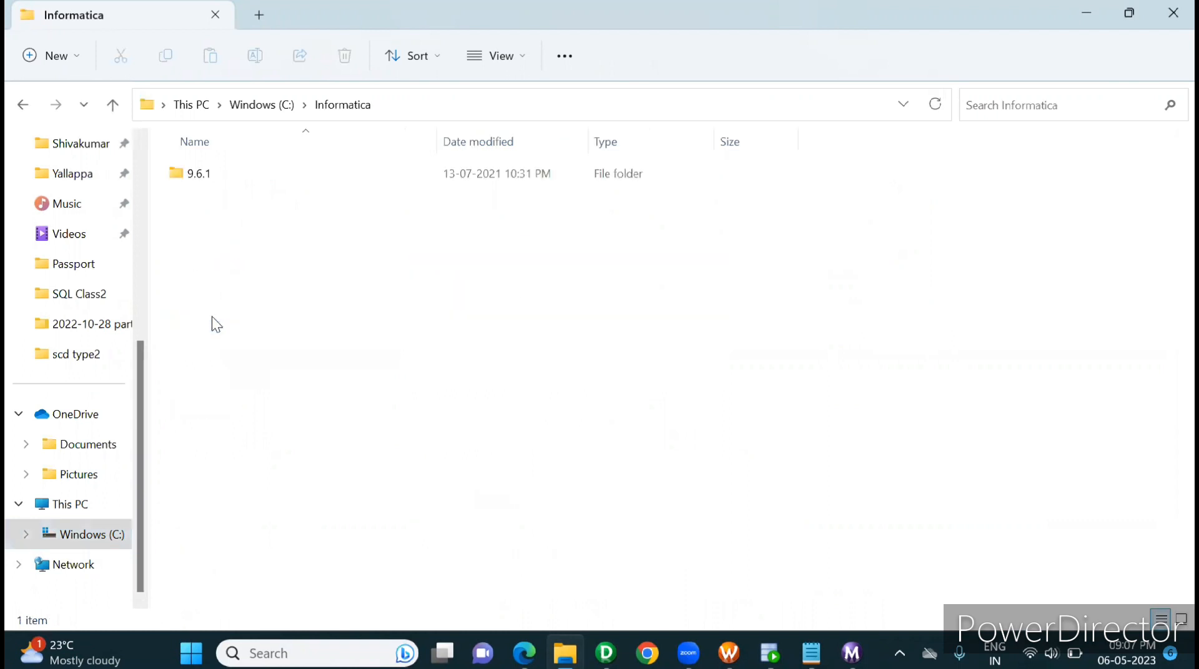
double_click(212, 176)
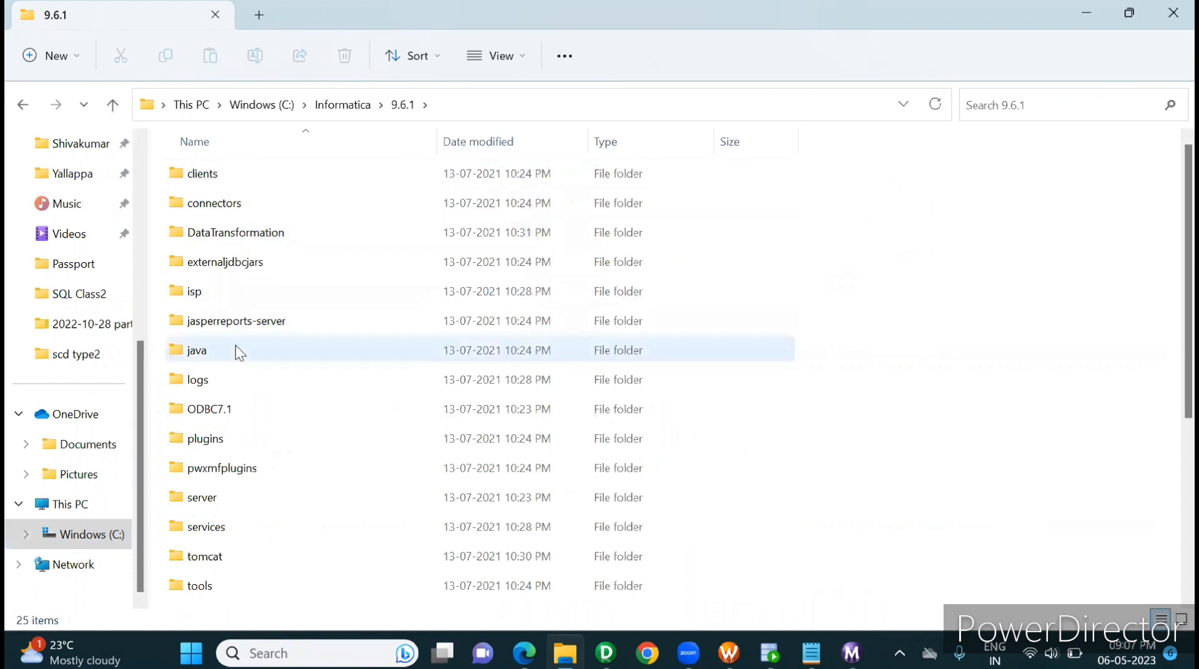
double_click(226, 503)
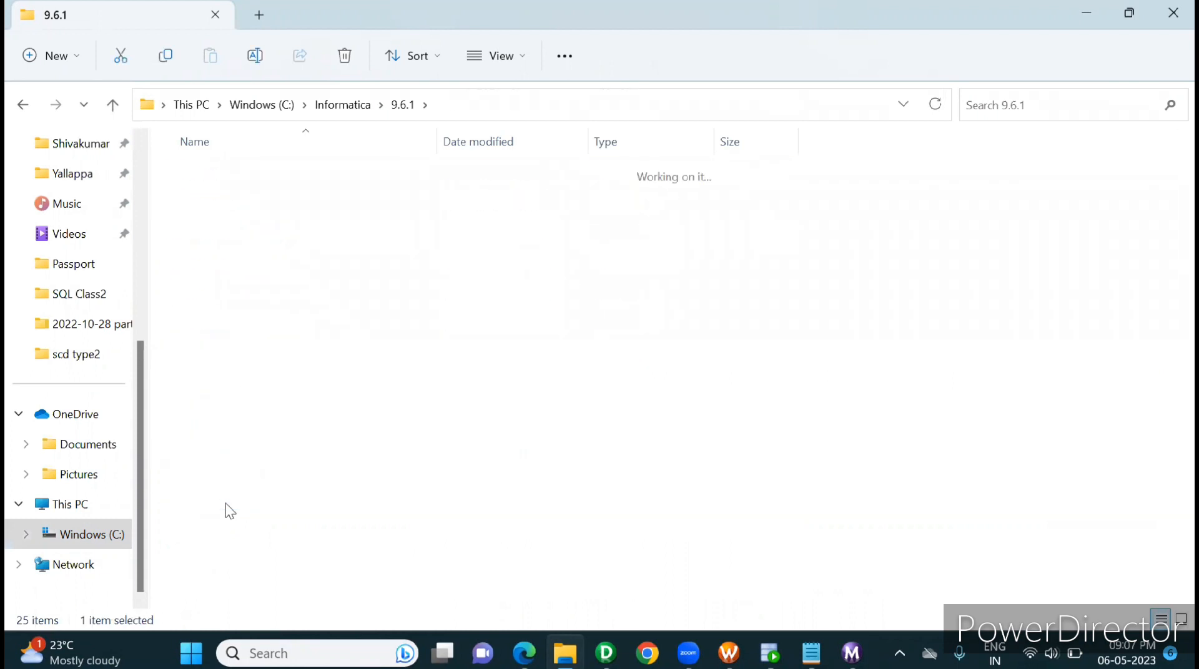
click(272, 239)
double_click(271, 236)
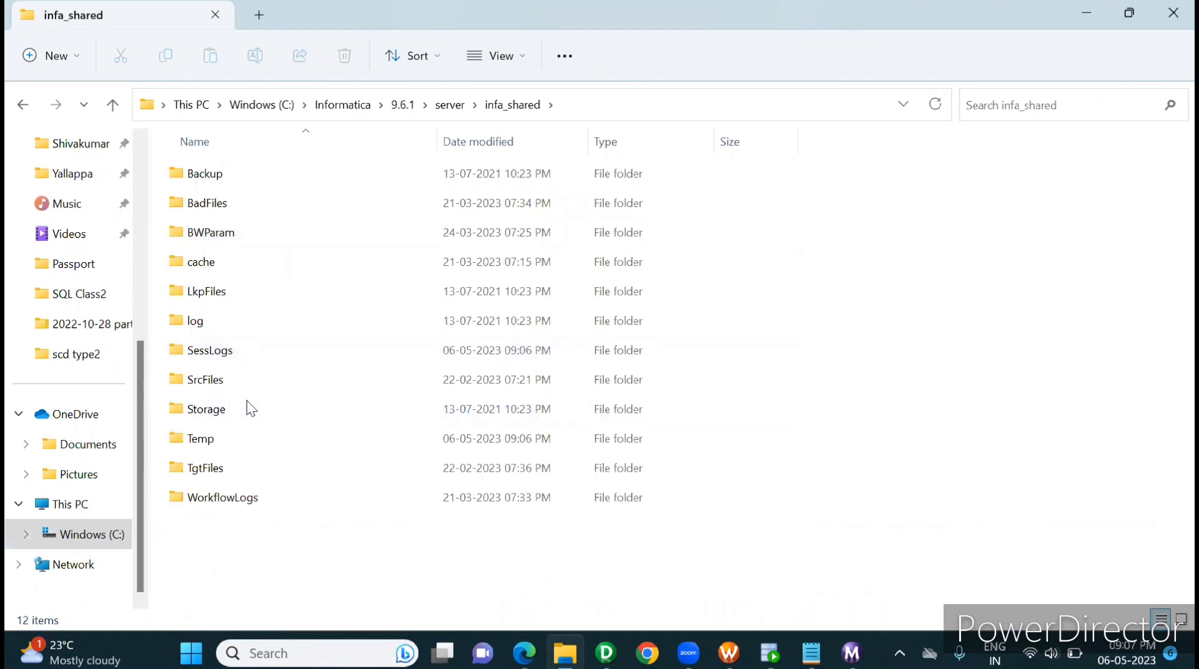
double_click(200, 468)
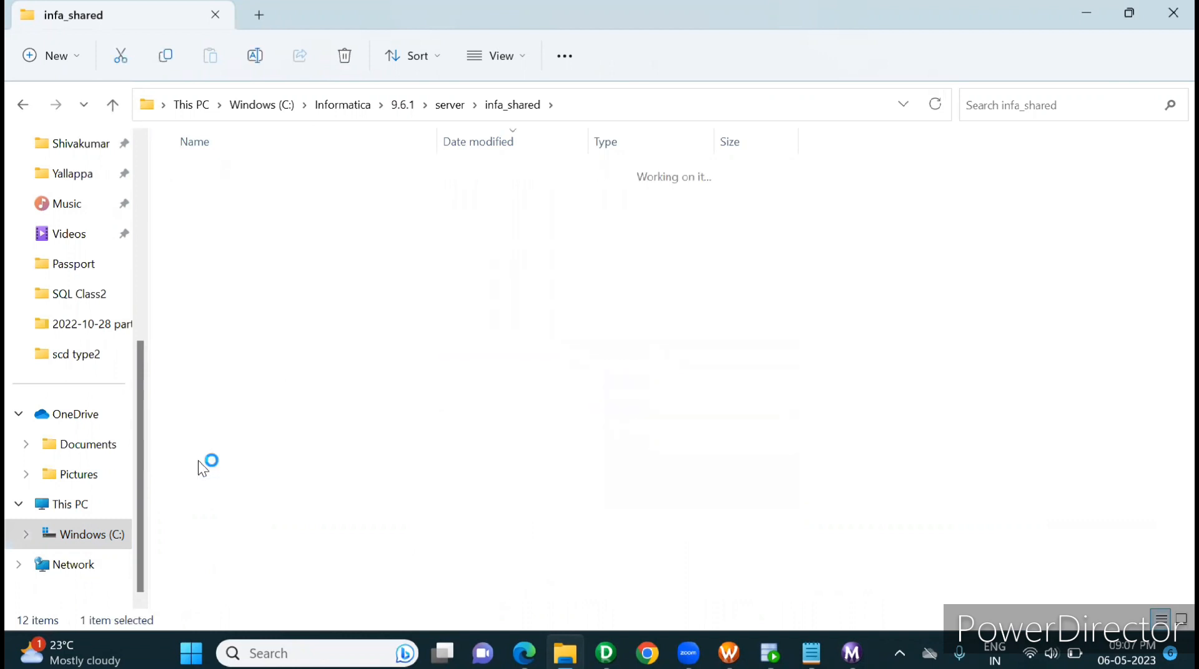
Step: Sort the TgtFiles folder by date modified, newest first, and inspect the contents of the emp_region text file before closing it
click(482, 147)
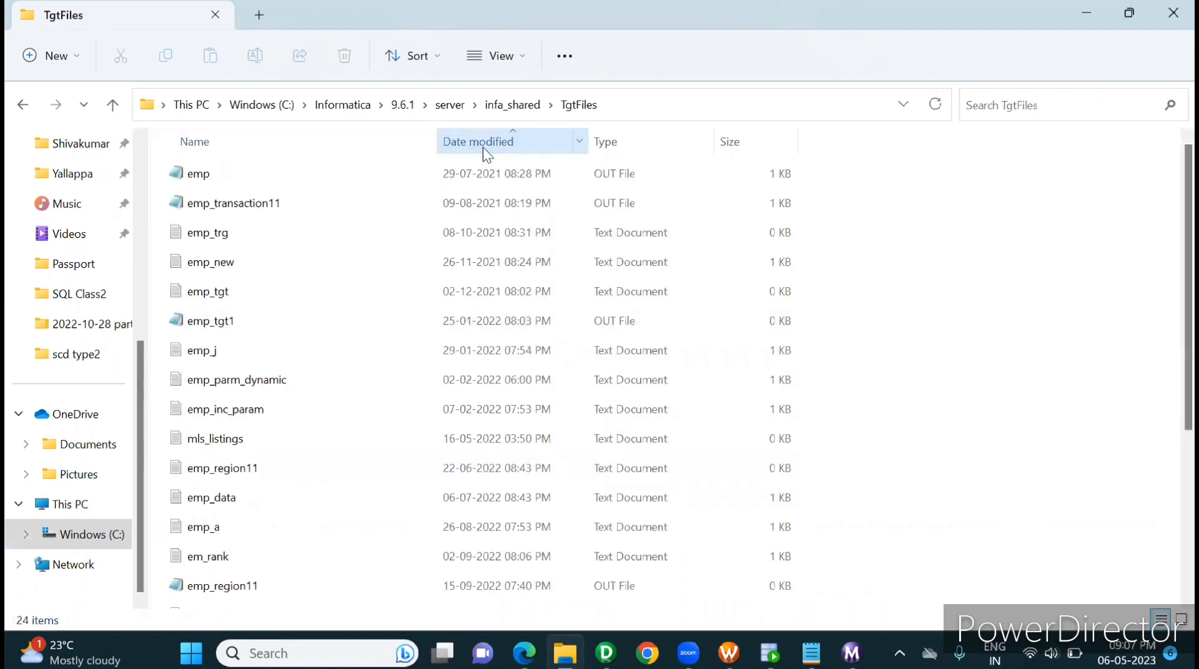
click(482, 147)
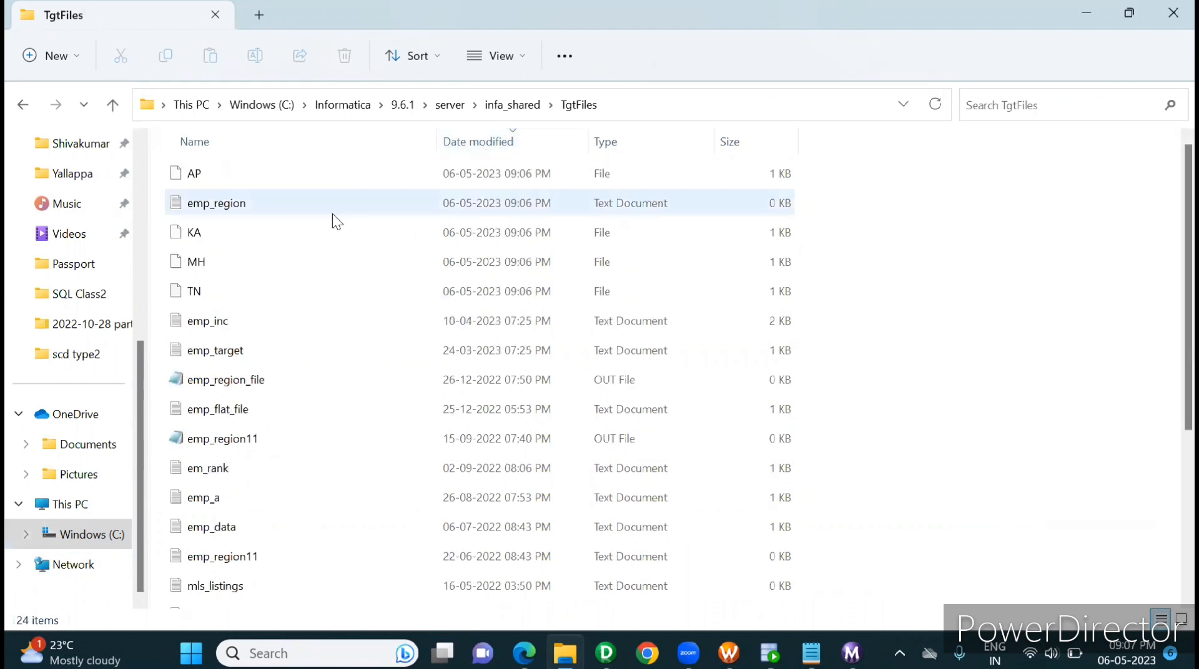
click(224, 283)
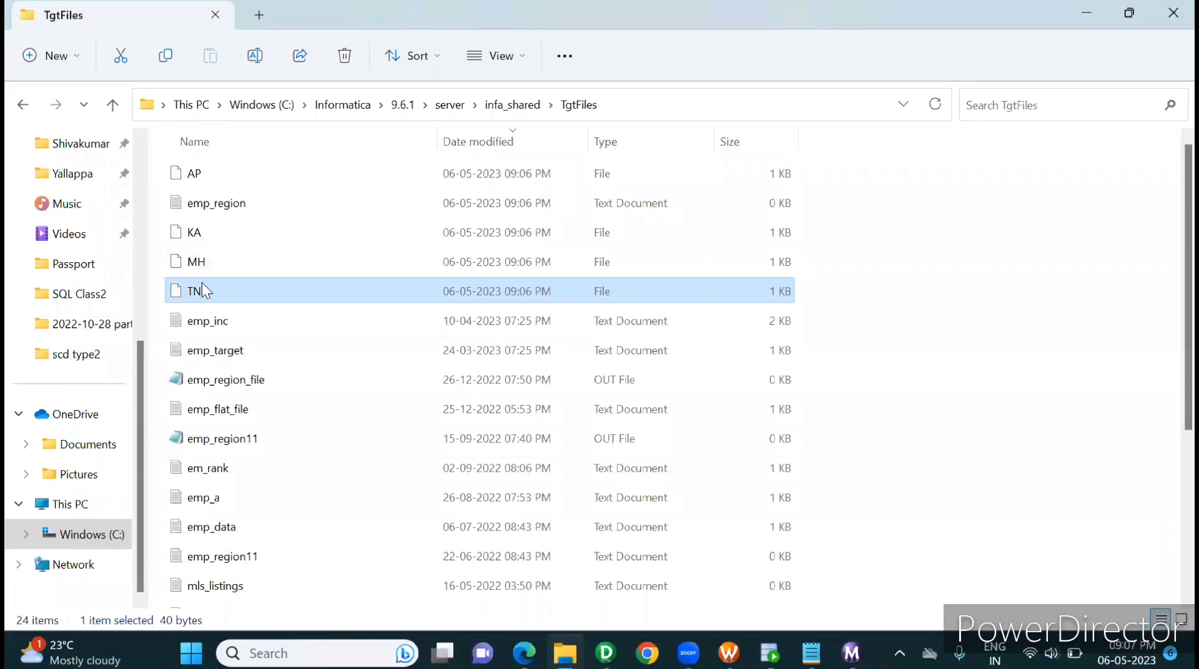
double_click(223, 203)
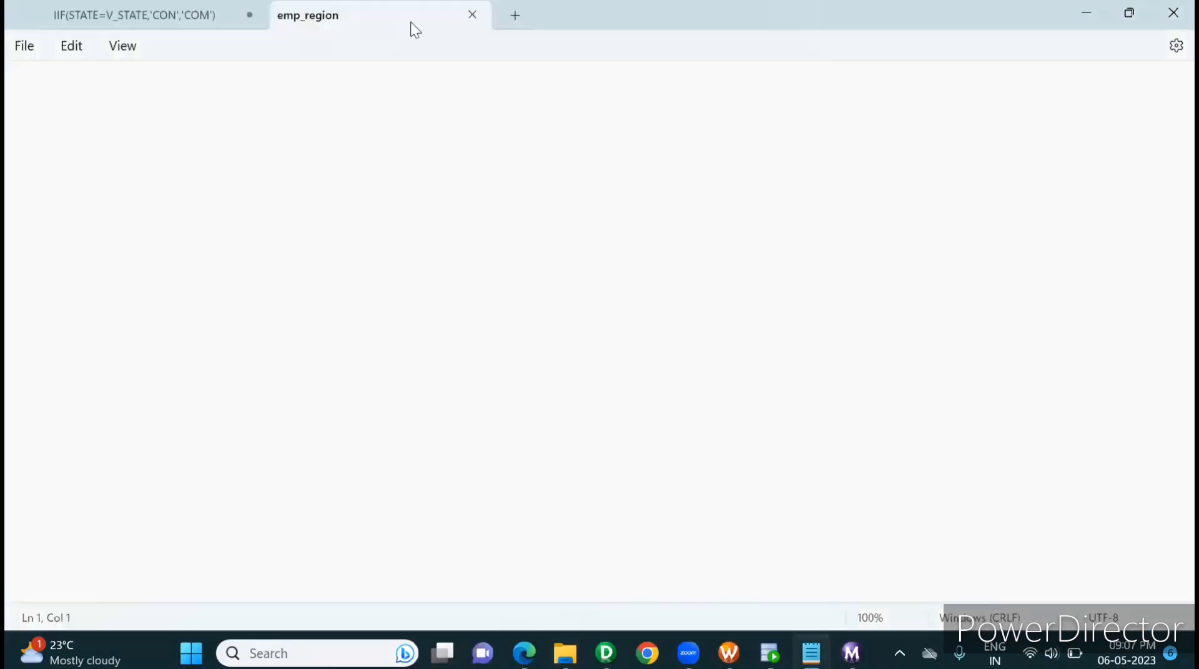
click(472, 15)
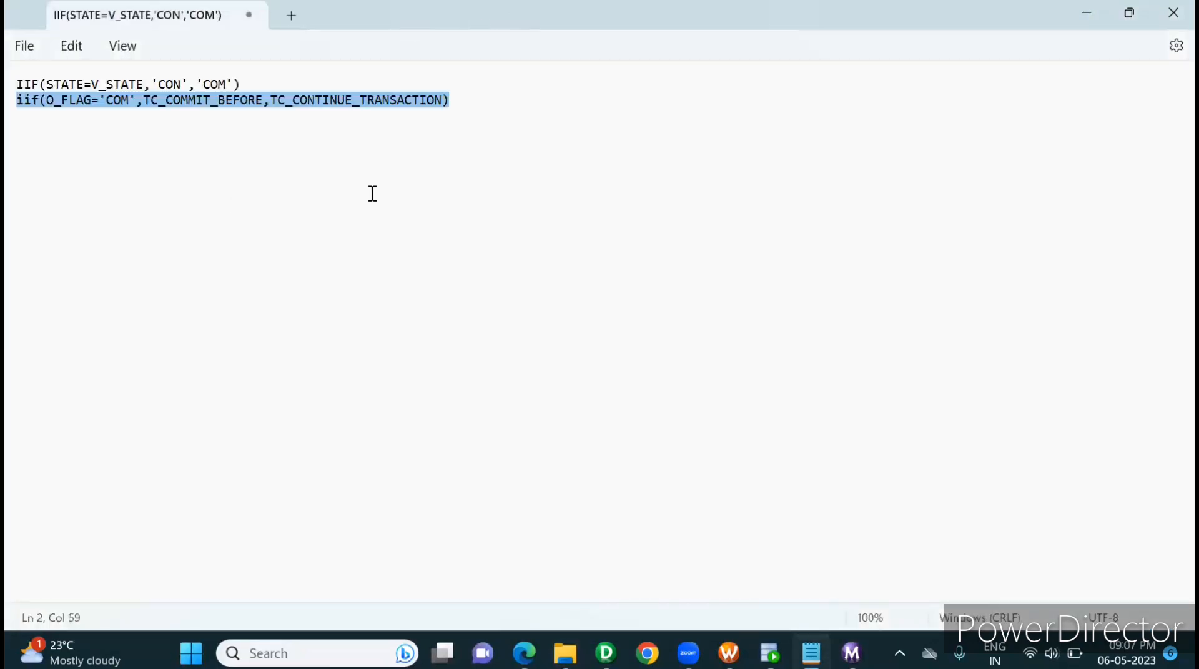
Step: Return to the TgtFiles folder, open the generated AP file in Notepad, examine its employee rows and close it
key(alt+Tab)
double_click(189, 175)
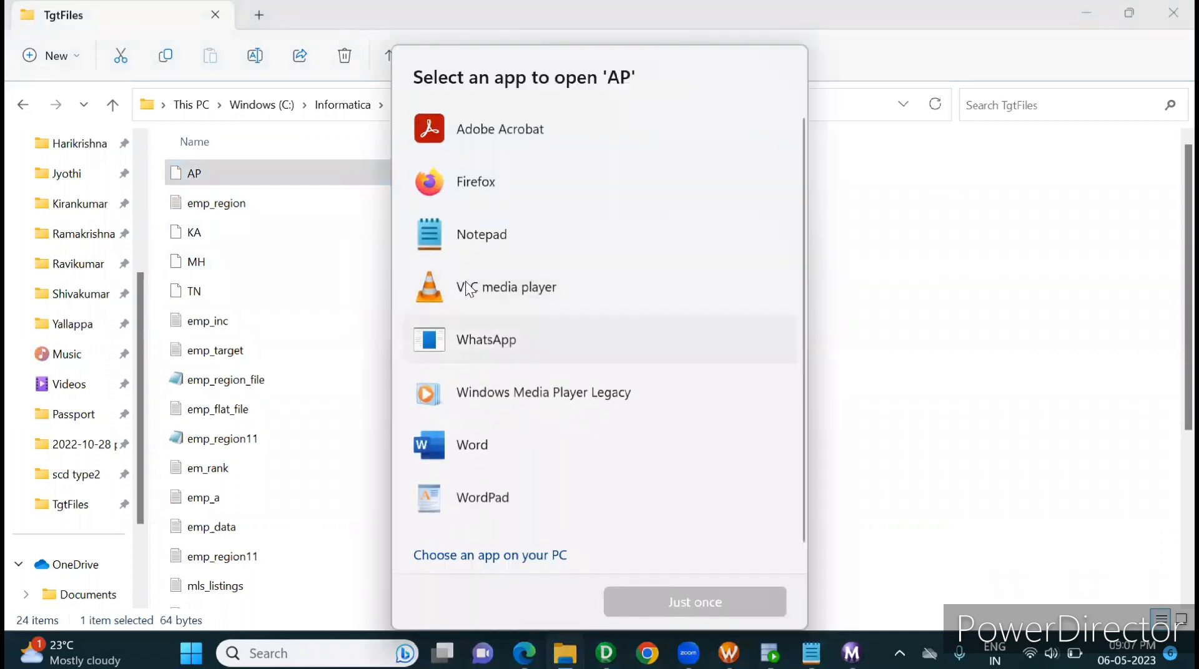
double_click(481, 234)
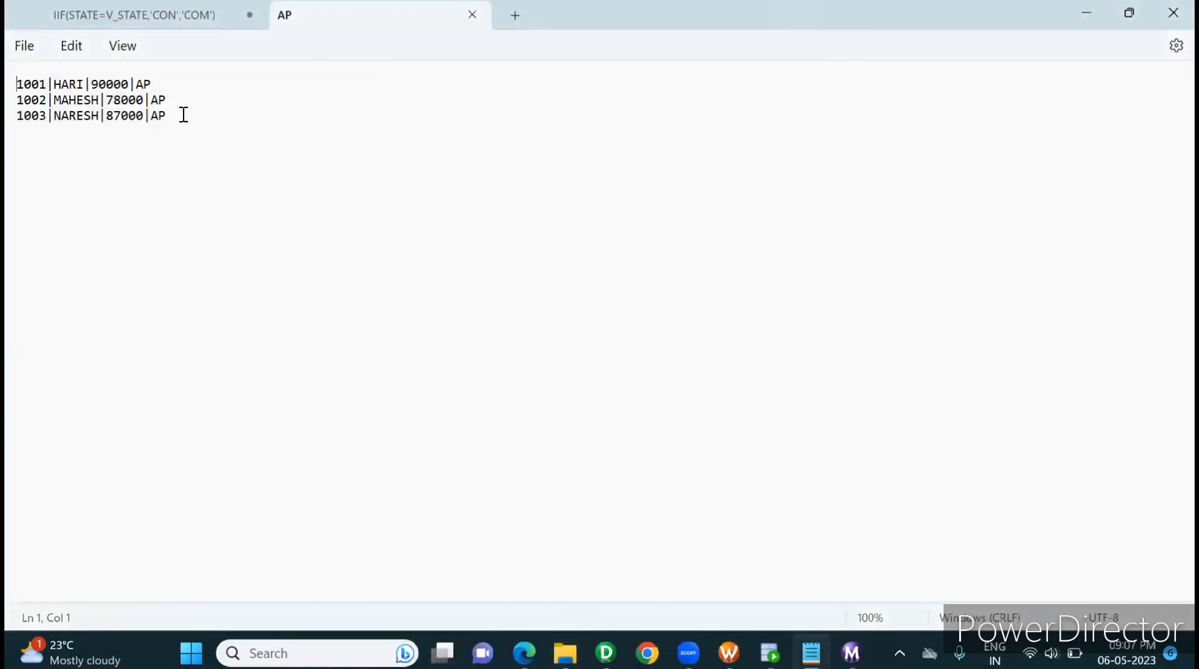
drag(178, 116, 13, 84)
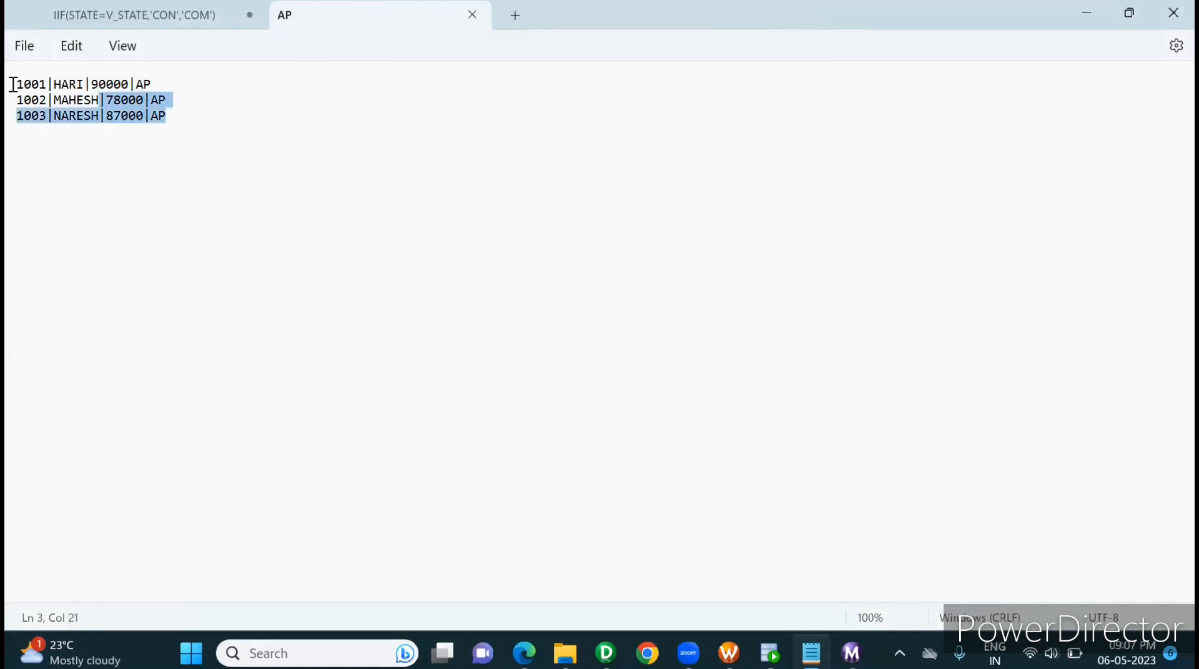
click(466, 17)
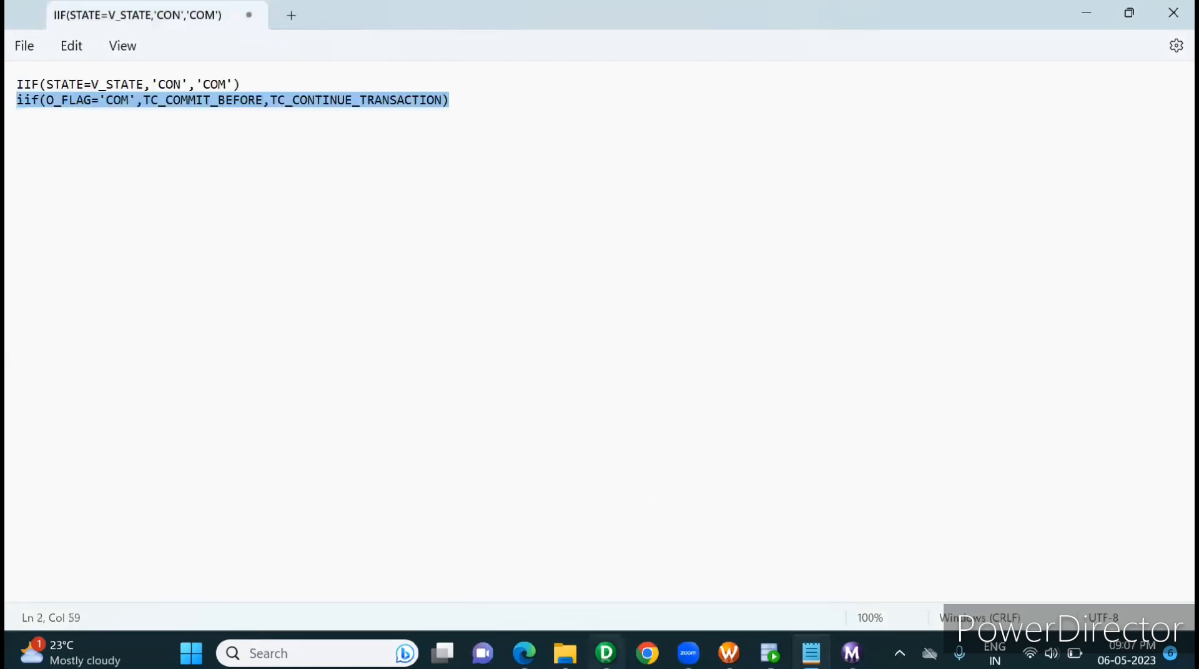
Step: Switch to PowerCenter Designer and show the repository navigator beside the m_dynamic_file_genaration mapping
mouse_move(606, 653)
click(618, 597)
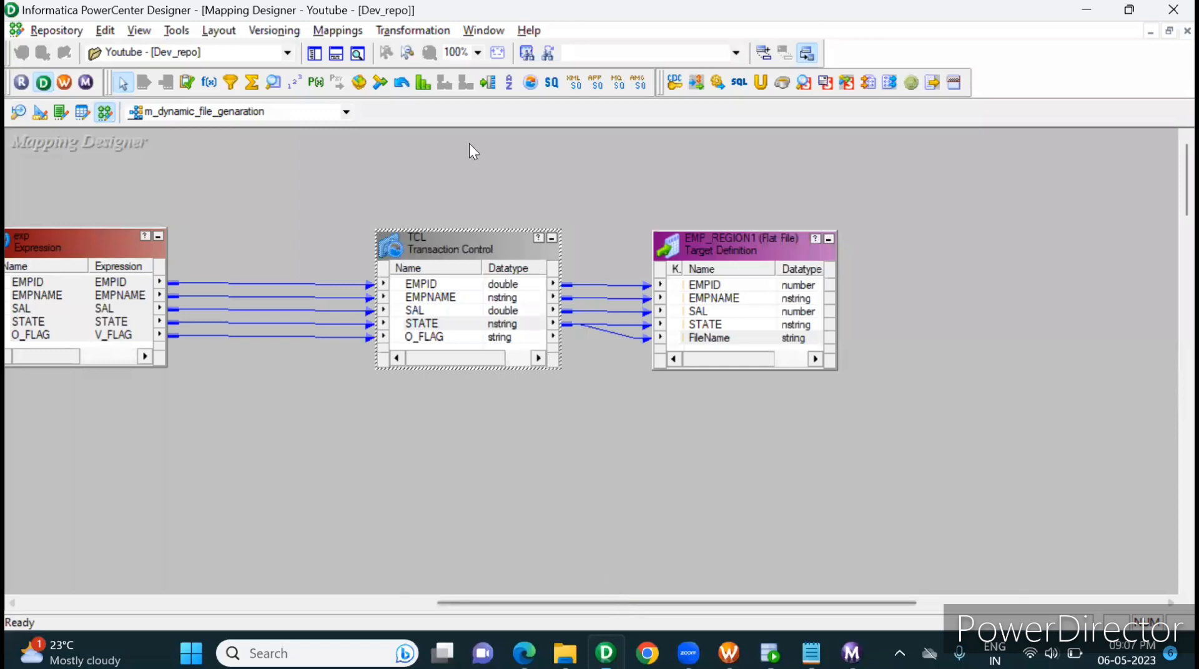
click(314, 54)
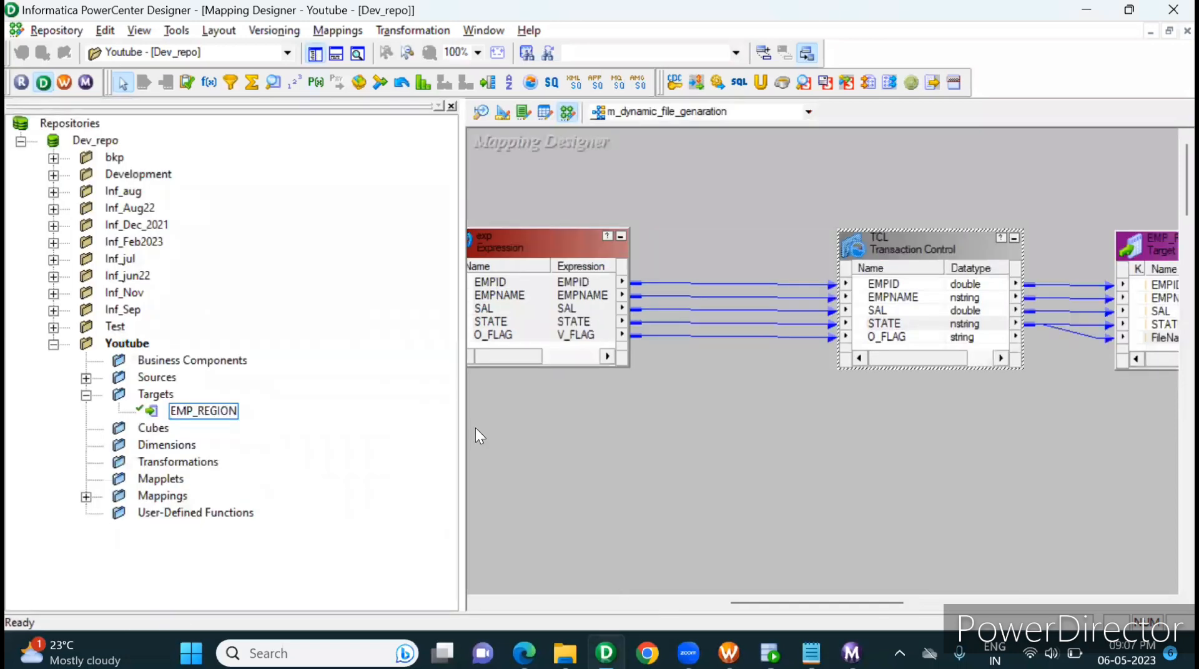
Step: Check the emp_region source rows in Oracle SQL Developer, then review the mapping in Designer from the EMP_REGION1 target back to SQ_EMP_REGION
click(770, 653)
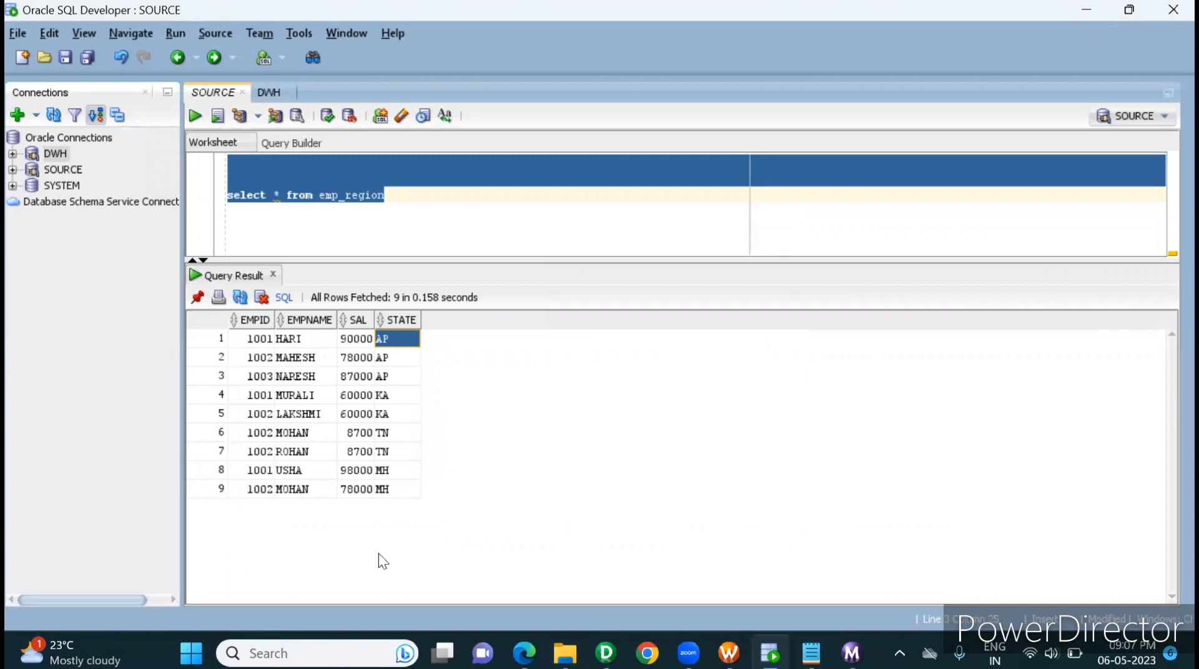
click(605, 653)
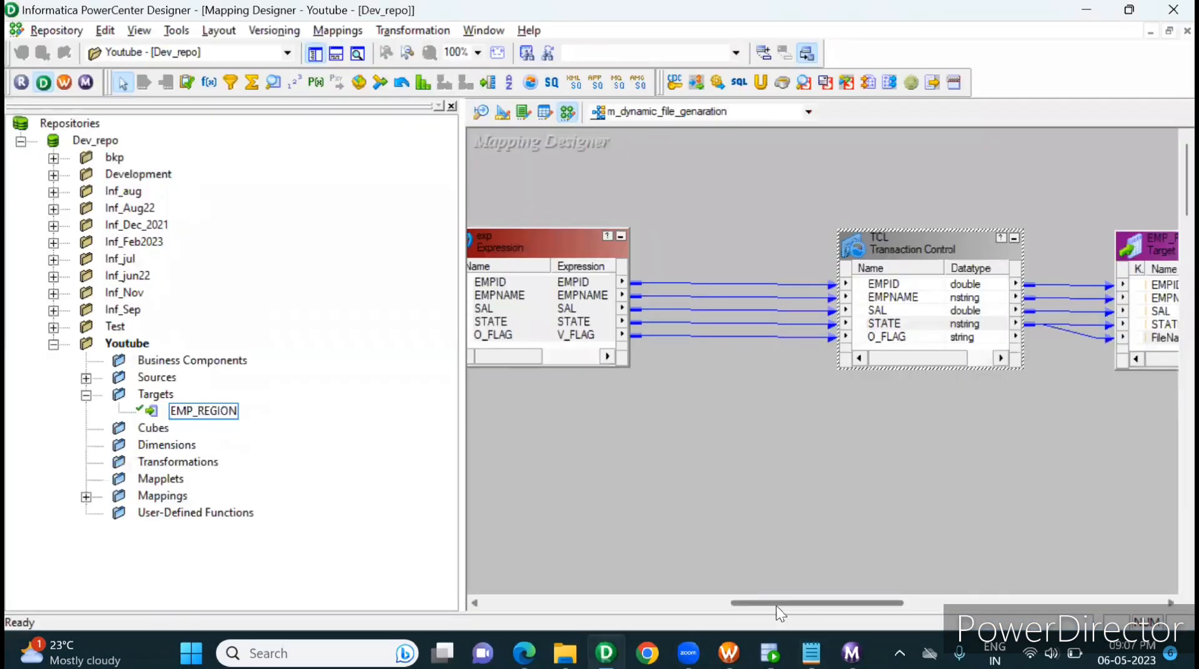
drag(777, 603, 847, 599)
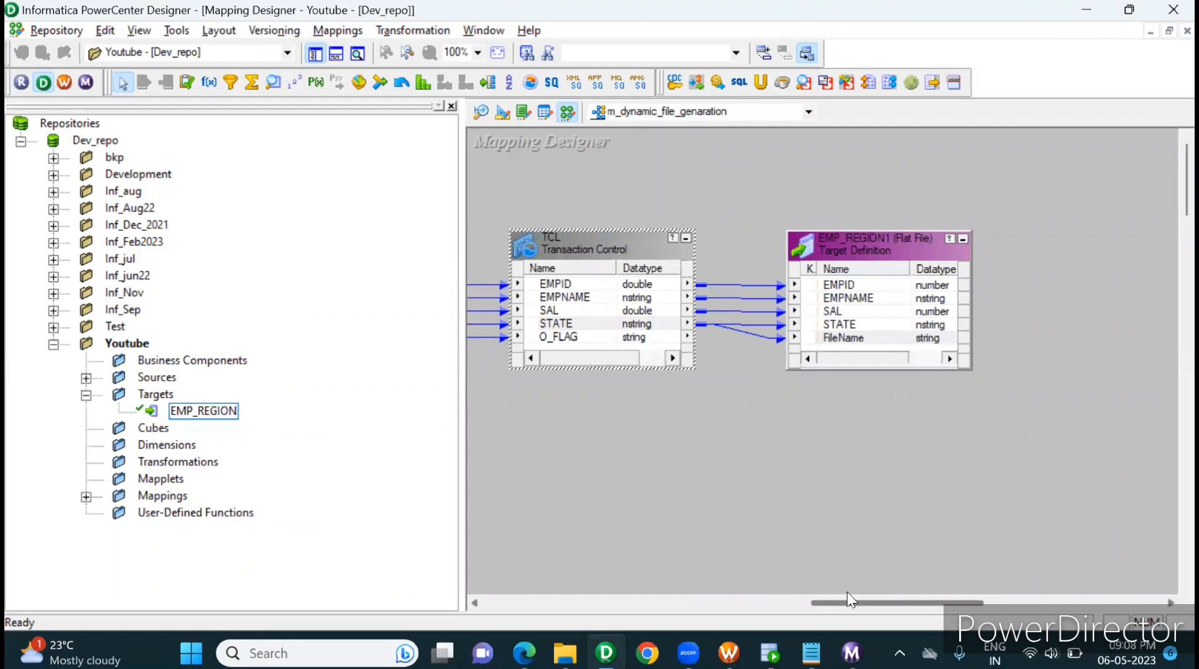
drag(846, 593, 578, 591)
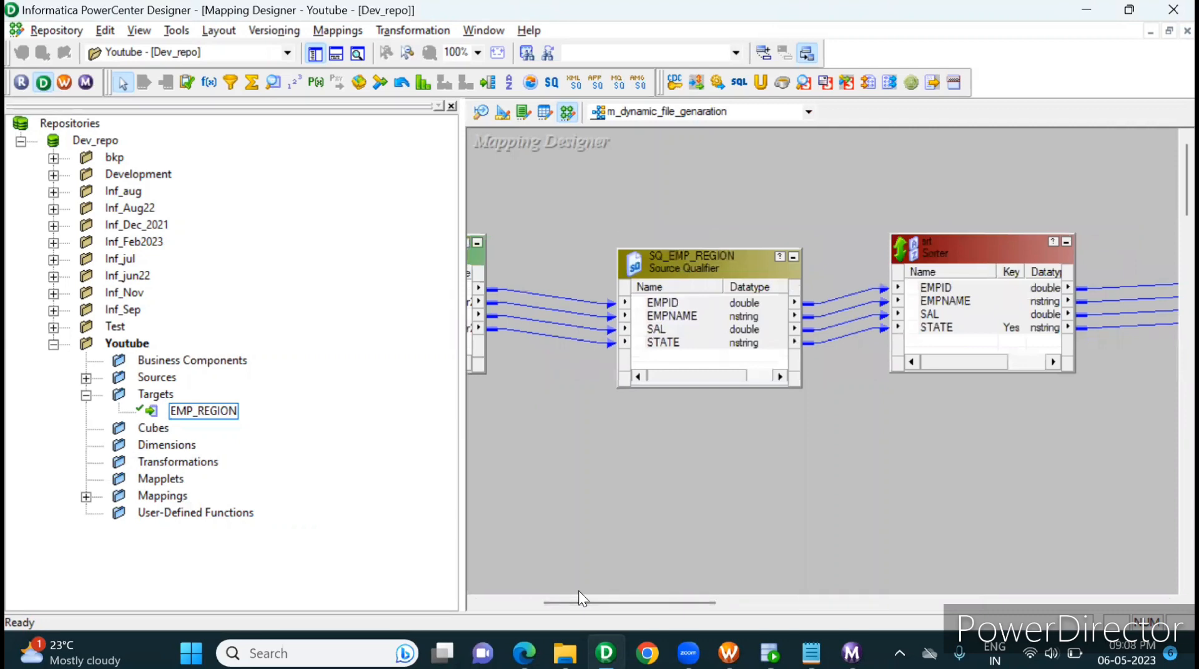